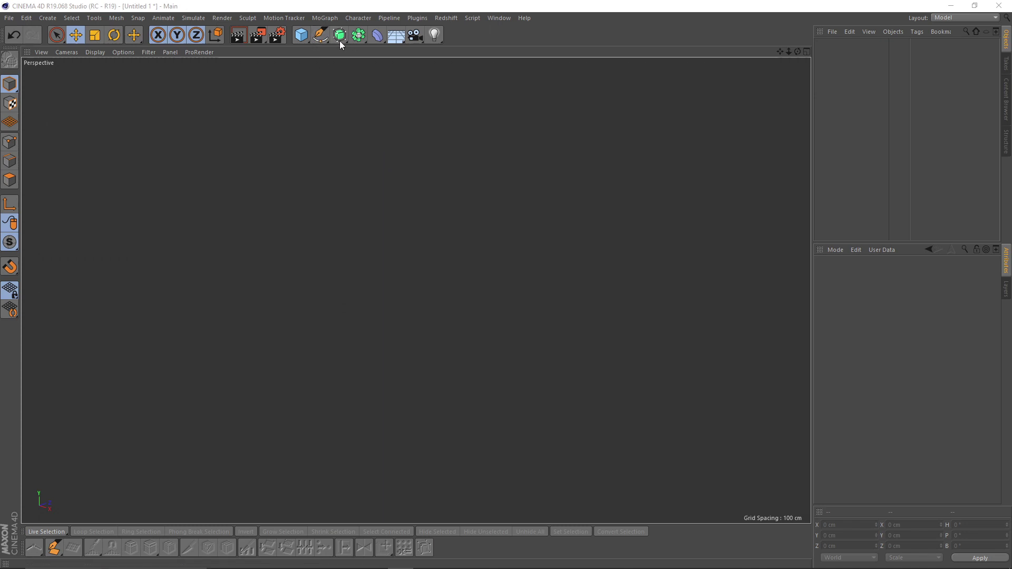
# - Add a cylinder primitive and set its orientation to +Z
pyautogui.click(309, 42)
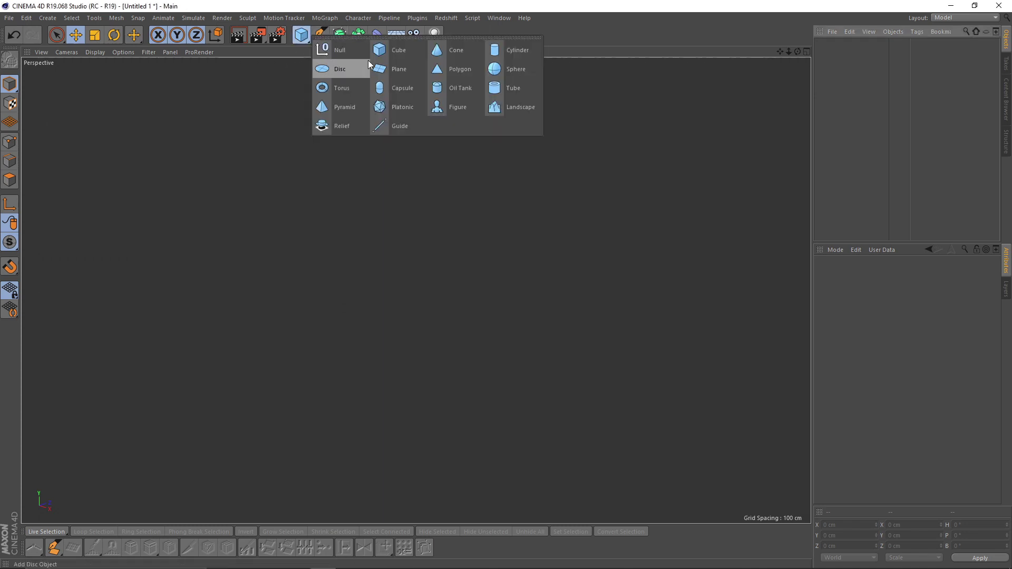
pyautogui.click(518, 50)
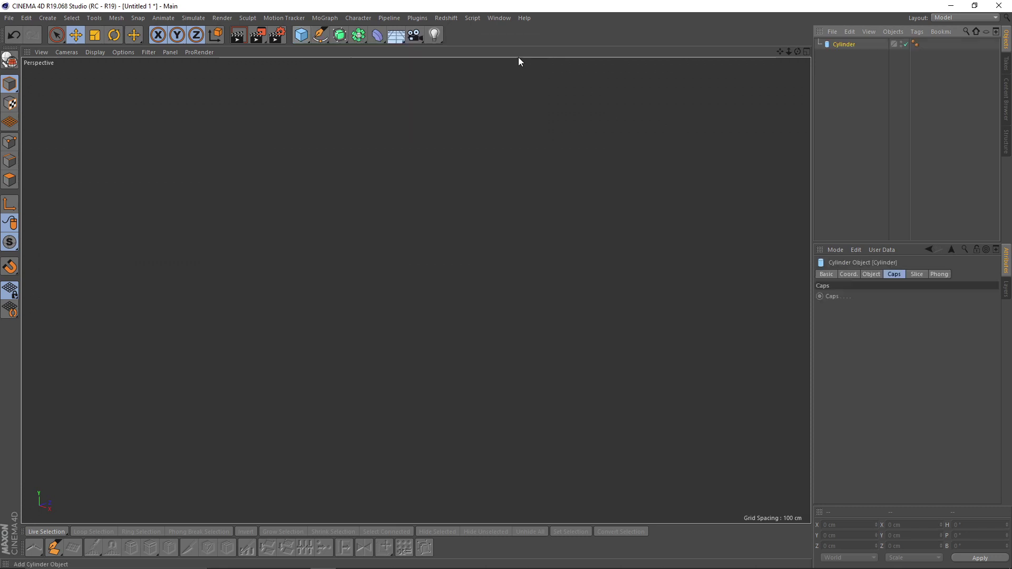
pyautogui.click(871, 274)
pyautogui.click(898, 338)
pyautogui.click(891, 338)
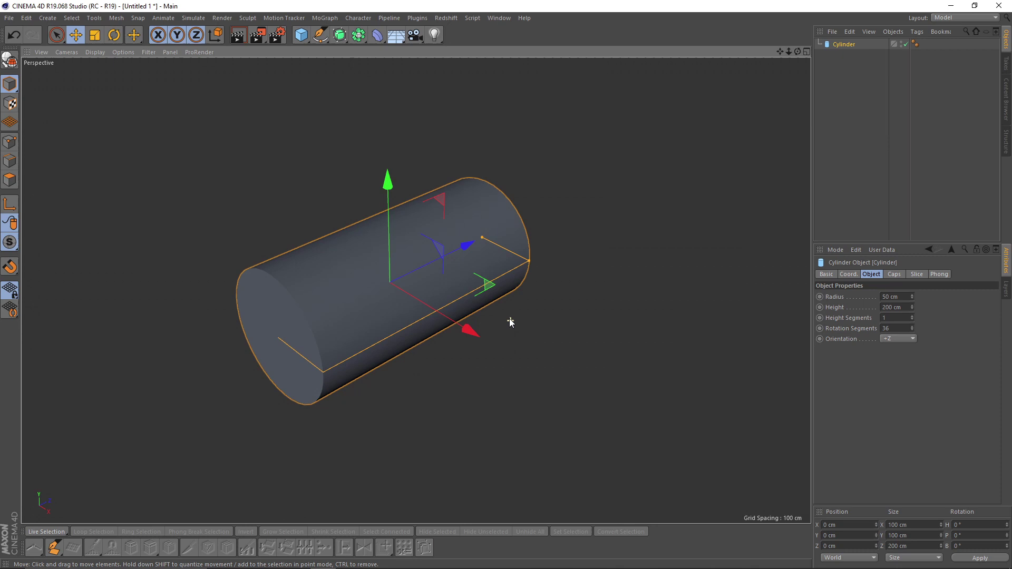
# - Switch the viewport display to Gouraud shading with lines so the cylinder's segments show
pyautogui.scroll(1, 510, 320)
pyautogui.press('n')
pyautogui.press('b')
pyautogui.scroll(2, 402, 276)
pyautogui.keyDown('alt'); pyautogui.moveTo(403, 277); pyautogui.dragTo(397, 287); pyautogui.keyUp('alt')
pyautogui.keyDown('alt'); pyautogui.moveTo(397, 287); pyautogui.dragTo(420, 291, button='middle'); pyautogui.keyUp('alt')
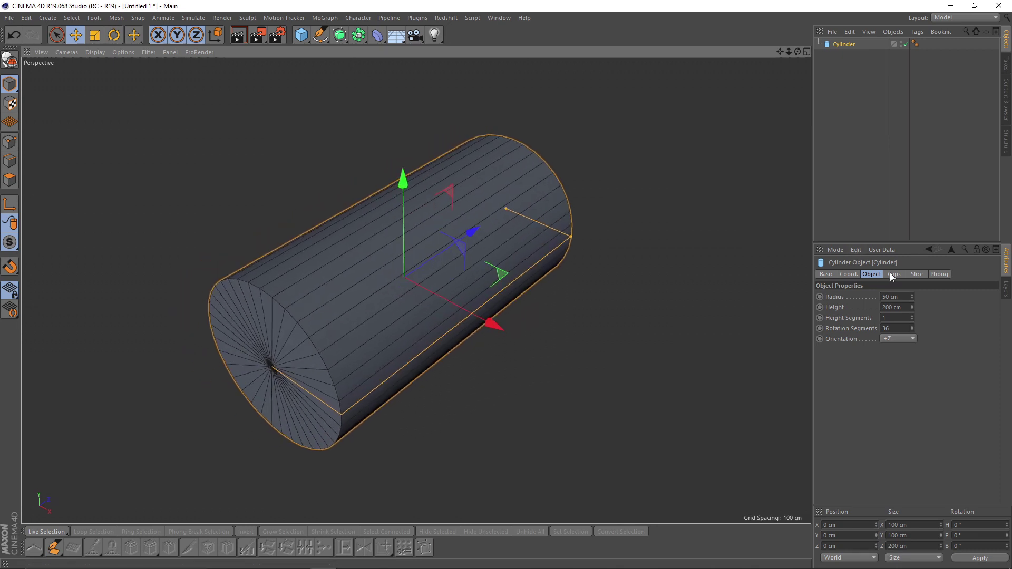
# - Remove the cylinder's caps and convert it to an editable polygon object
pyautogui.click(893, 274)
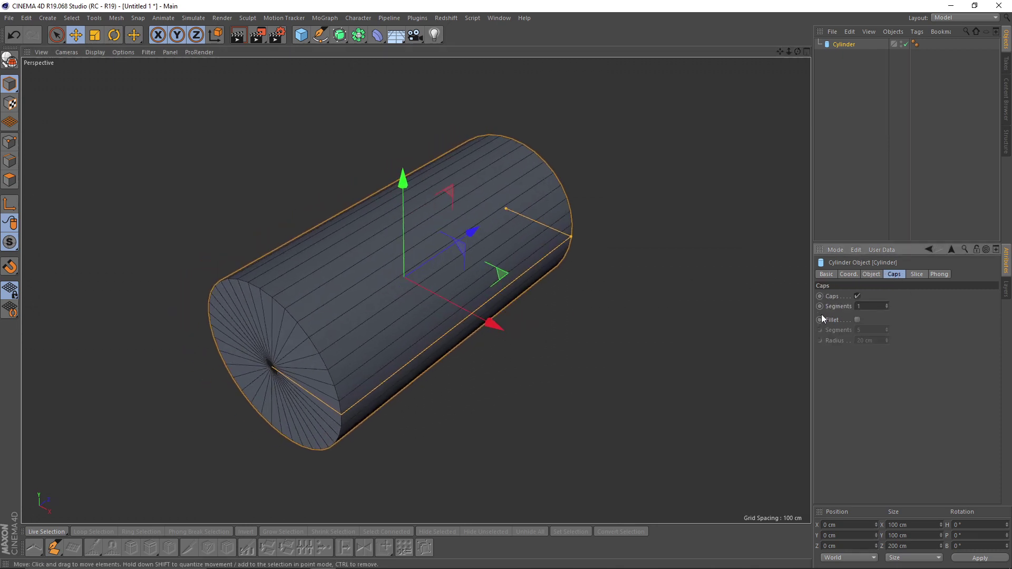
pyautogui.click(857, 295)
pyautogui.keyDown('alt'); pyautogui.moveTo(464, 285); pyautogui.dragTo(514, 260); pyautogui.keyUp('alt')
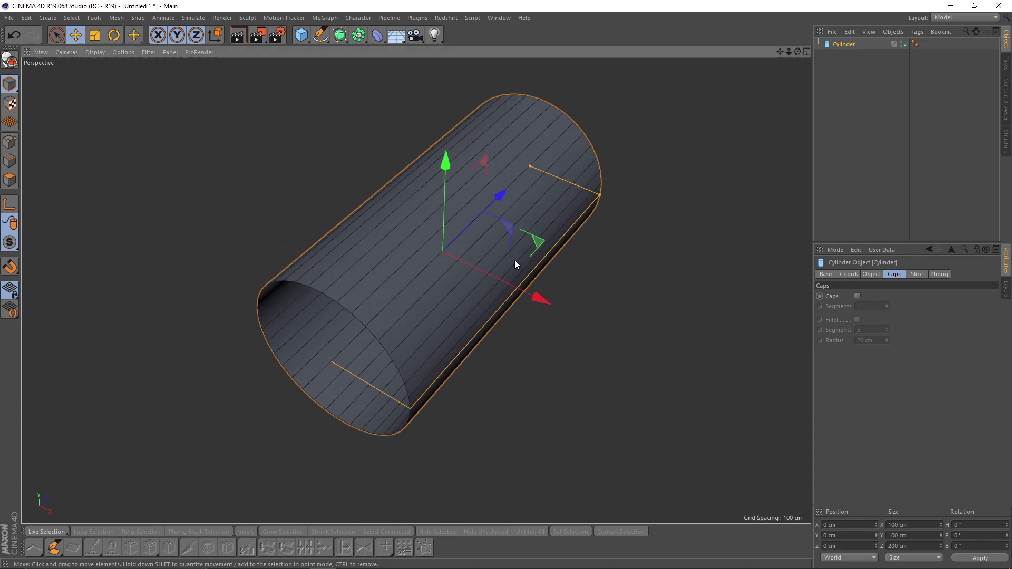
pyautogui.click(9, 59)
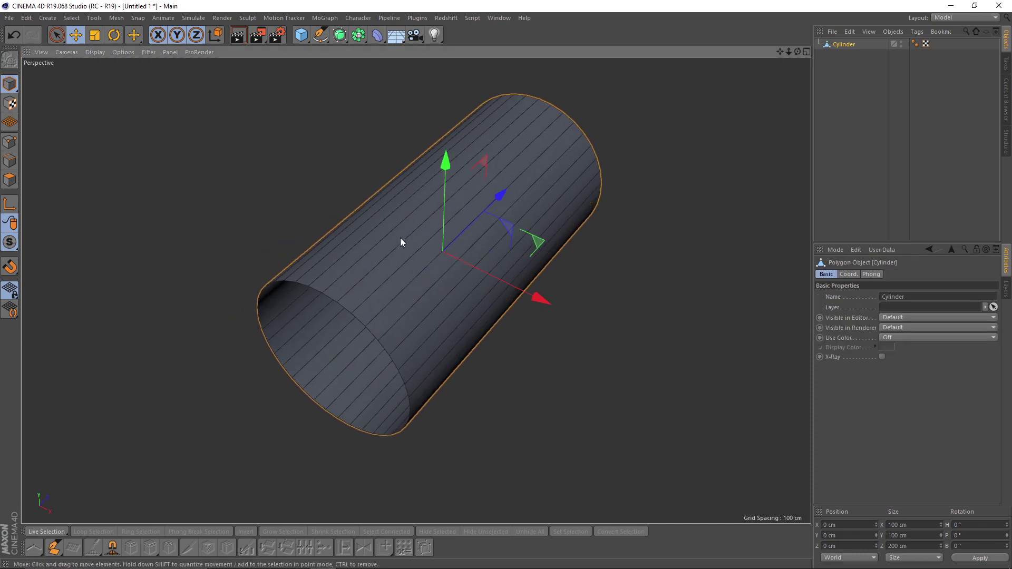
# - Bevel the lengthwise edge along the top of the cylinder to a strip about 1.7 cm wide with one subdivision
pyautogui.click(10, 160)
pyautogui.keyDown('alt'); pyautogui.moveTo(413, 214); pyautogui.dragTo(450, 219); pyautogui.keyUp('alt')
pyautogui.click(419, 202)
pyautogui.middleClick(472, 213)
pyautogui.middleClick(305, 203)
pyautogui.scroll(3, 455, 244)
pyautogui.rightClick(513, 257)
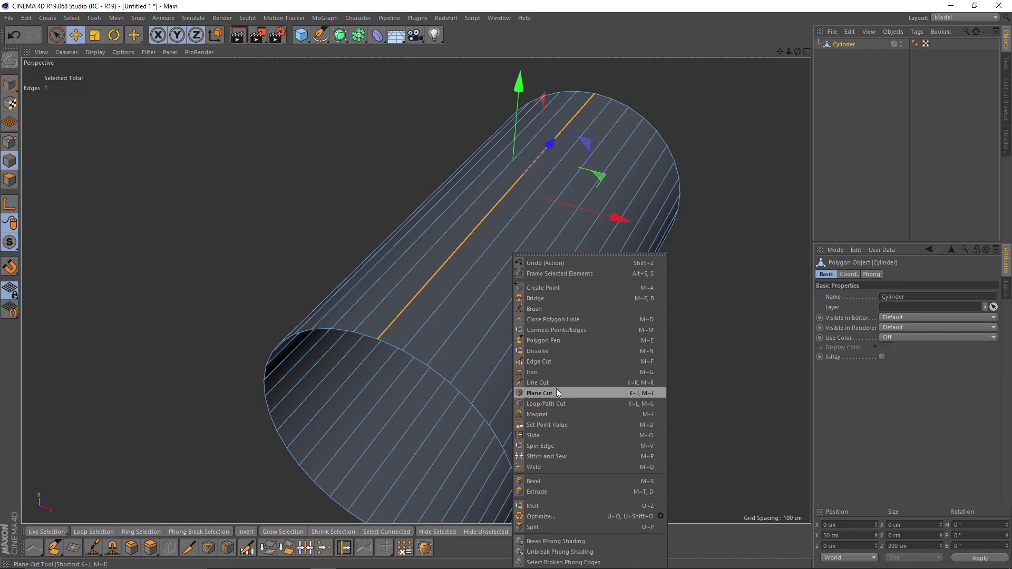
pyautogui.click(546, 481)
pyautogui.keyDown('alt'); pyautogui.moveTo(546, 481); pyautogui.dragTo(473, 317); pyautogui.keyUp('alt')
pyautogui.scroll(2, 551, 317)
pyautogui.click(894, 325)
# - Lower the middle edge of the beveled strip to a Y position of about 47.9 cm to form a groove
pyautogui.press('e')
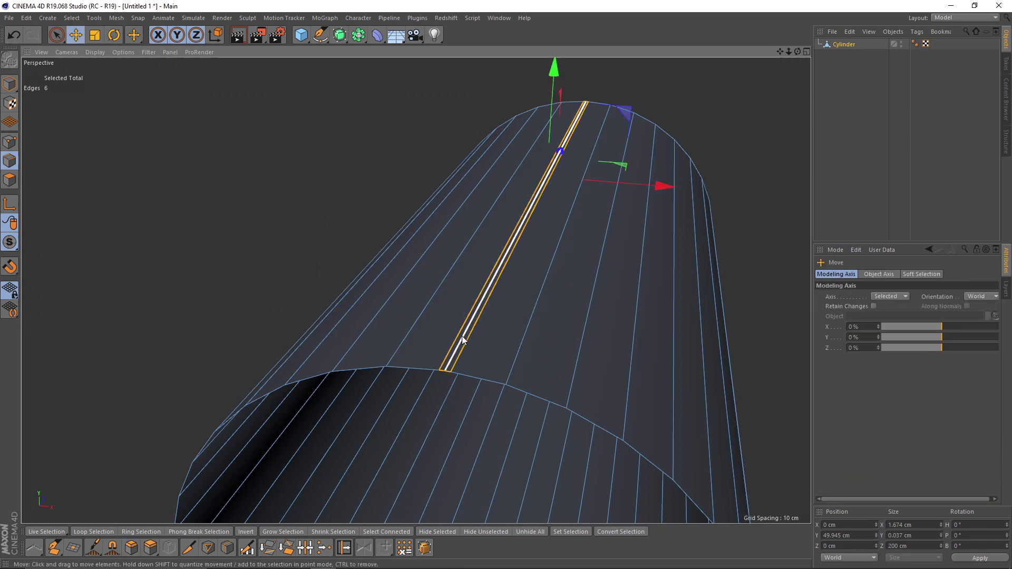
pyautogui.click(462, 336)
pyautogui.keyDown('alt'); pyautogui.moveTo(497, 233); pyautogui.dragTo(539, 145); pyautogui.keyUp('alt')
pyautogui.keyDown('alt'); pyautogui.moveTo(591, 121); pyautogui.dragTo(470, 244); pyautogui.keyUp('alt')
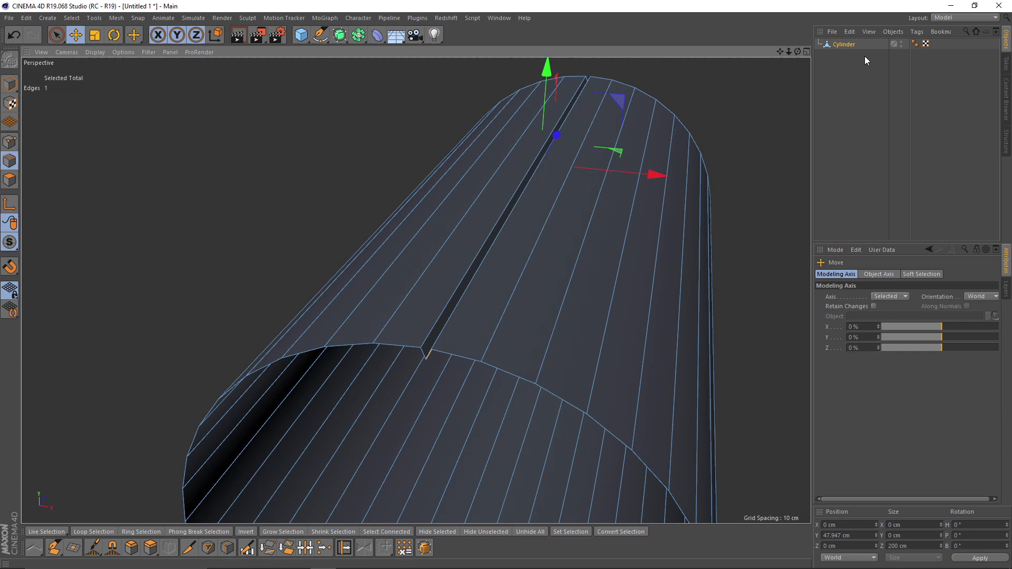
# - Place the cylinder inside a Subdivision Surface and switch the viewport to Gouraud shading without lines
pyautogui.keyDown('alt'); pyautogui.click(339, 35); pyautogui.keyUp('alt')
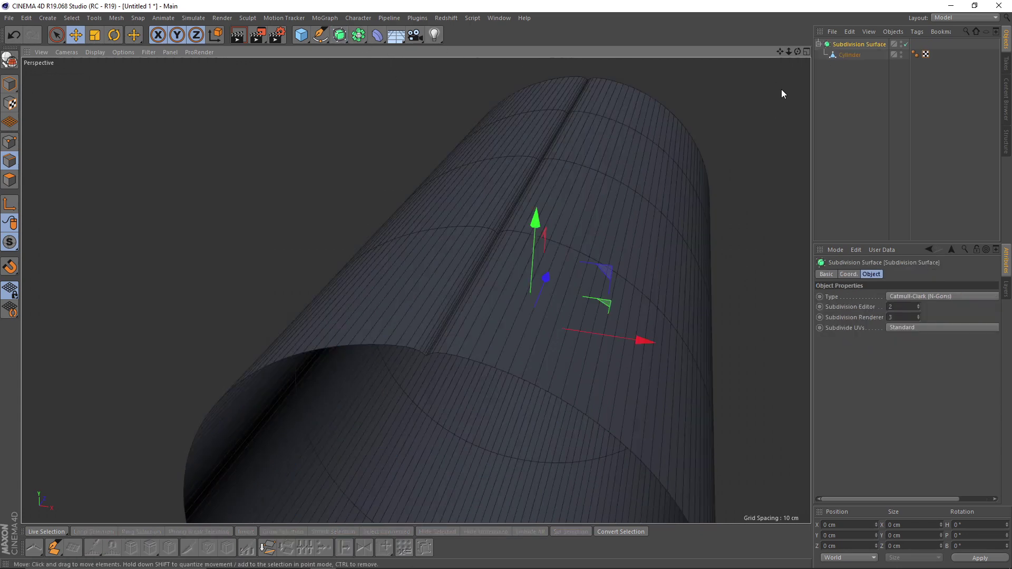
pyautogui.keyDown('alt'); pyautogui.moveTo(649, 198); pyautogui.dragTo(560, 197, button='middle'); pyautogui.keyUp('alt')
pyautogui.keyDown('alt'); pyautogui.moveTo(560, 197); pyautogui.dragTo(561, 230); pyautogui.keyUp('alt')
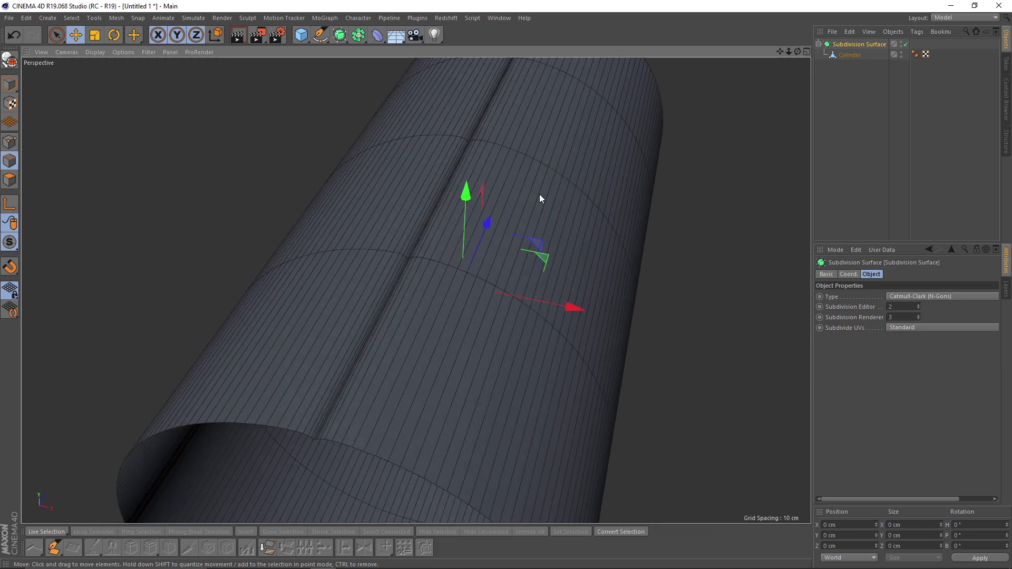
pyautogui.press('n')
pyautogui.press('a')
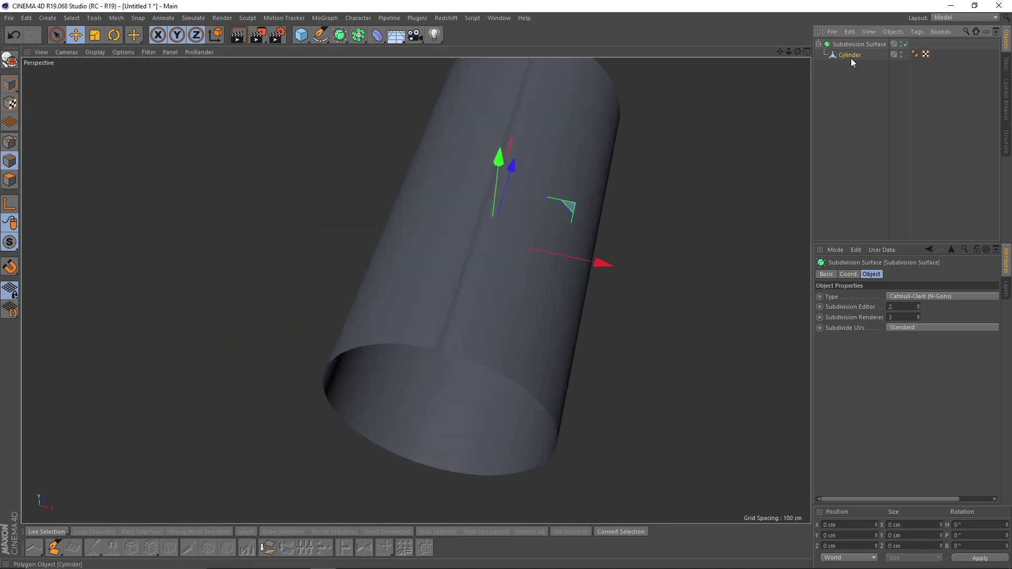
# - Disable Use Edge Breaks in the cylinder's Phong tag
pyautogui.click(849, 56)
pyautogui.keyDown('alt'); pyautogui.moveTo(473, 226); pyautogui.dragTo(493, 83); pyautogui.keyUp('alt')
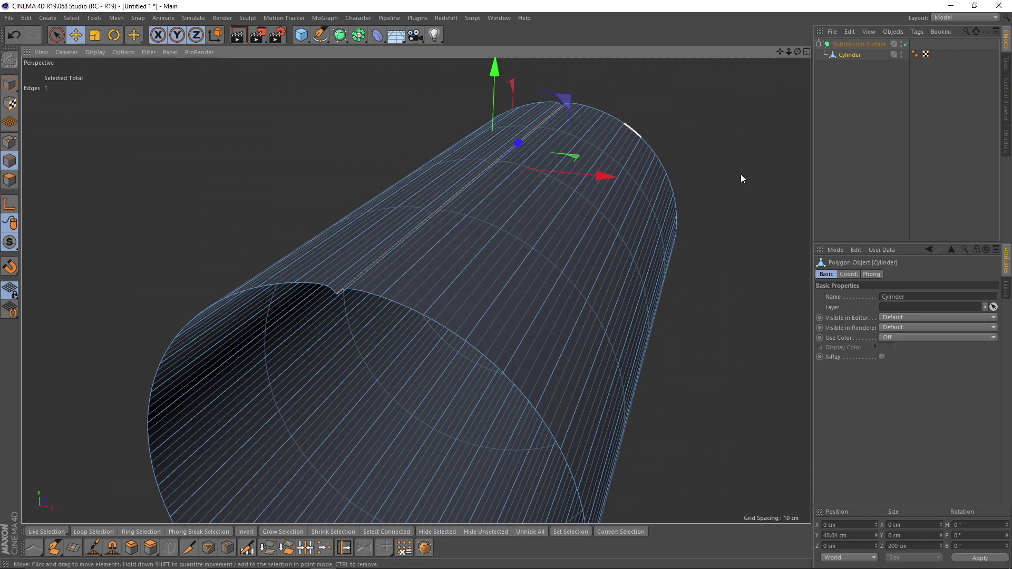
pyautogui.click(910, 83)
pyautogui.keyDown('alt'); pyautogui.moveTo(552, 205); pyautogui.dragTo(655, 226); pyautogui.keyUp('alt')
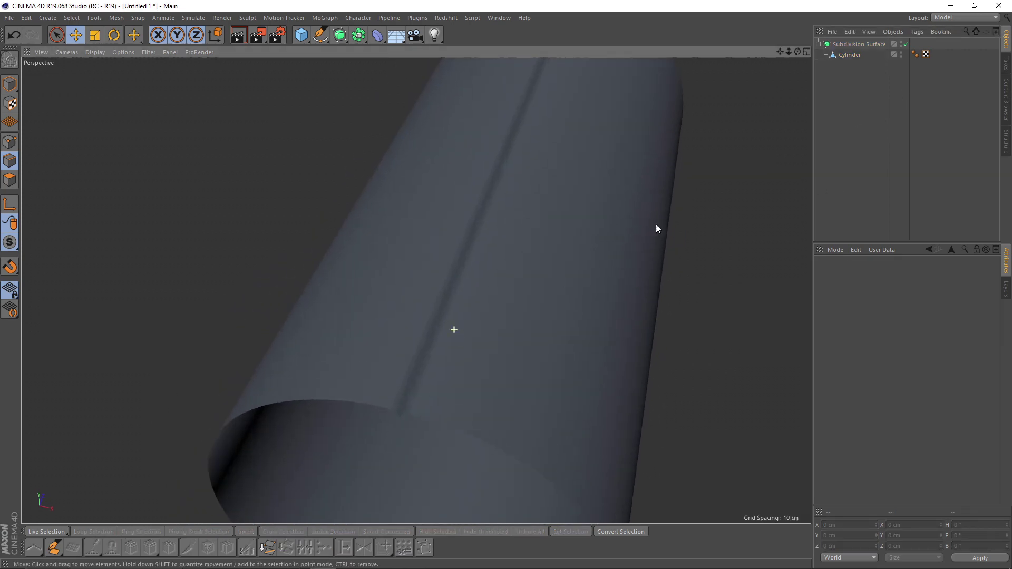
pyautogui.click(915, 55)
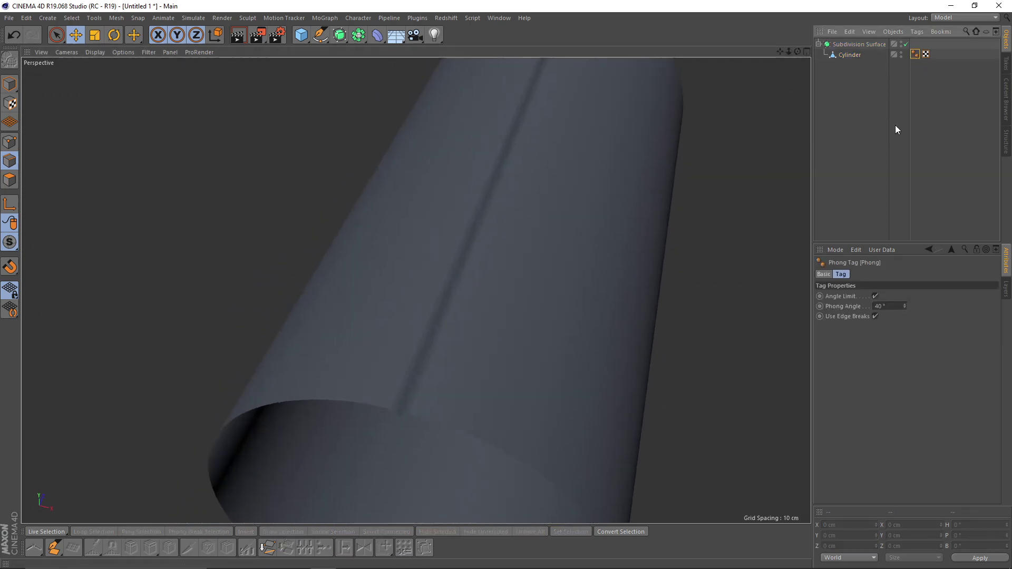
pyautogui.click(875, 317)
pyautogui.scroll(-4, 526, 248)
pyautogui.keyDown('alt'); pyautogui.moveTo(573, 259); pyautogui.dragTo(500, 348); pyautogui.keyUp('alt')
# - Cut an edge loop around the cylinder at 50% of its length
pyautogui.click(838, 55)
pyautogui.keyDown('alt'); pyautogui.moveTo(491, 287); pyautogui.dragTo(411, 287); pyautogui.keyUp('alt')
pyautogui.press('k')
pyautogui.press('l')
pyautogui.keyDown('alt'); pyautogui.moveTo(570, 256); pyautogui.dragTo(495, 288); pyautogui.keyUp('alt')
pyautogui.click(445, 279)
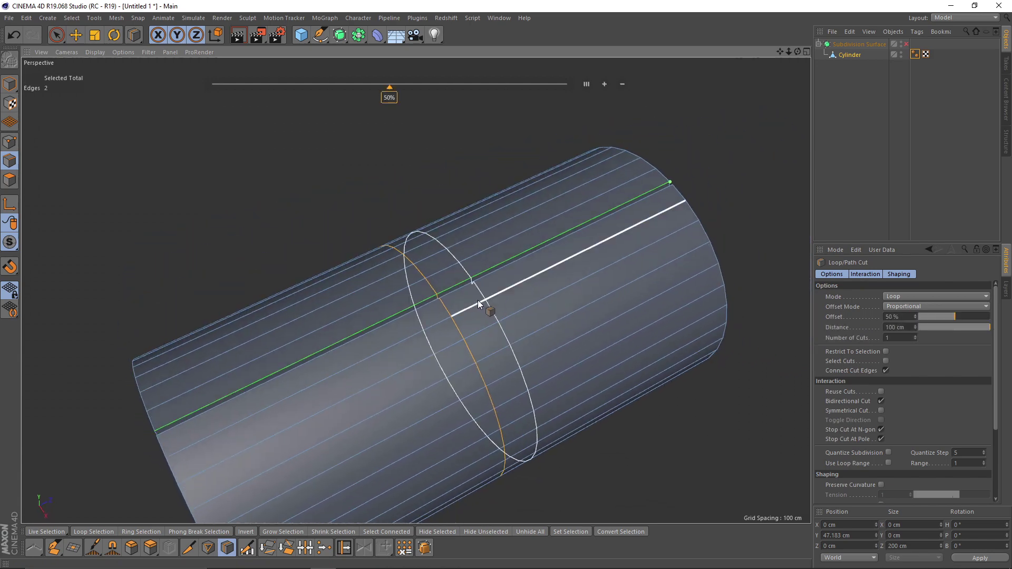
# - Select the edge loop around the cylinder's middle and bevel it with a 0.84 cm offset and one subdivision
pyautogui.scroll(3, 477, 300)
pyautogui.press('e')
pyautogui.doubleClick(435, 305)
pyautogui.keyDown('alt'); pyautogui.moveTo(431, 308); pyautogui.dragTo(482, 314); pyautogui.keyUp('alt')
pyautogui.scroll(2, 466, 268)
pyautogui.press('0')
pyautogui.keyDown('alt'); pyautogui.moveTo(482, 314); pyautogui.dragTo(451, 295); pyautogui.keyUp('alt')
pyautogui.hotkey('ctrl', 'z')
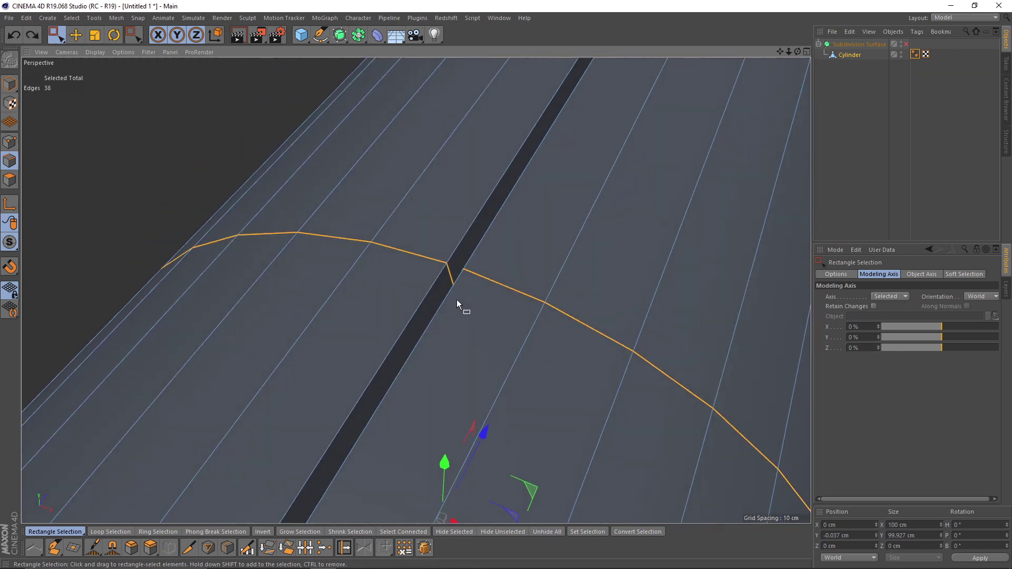
pyautogui.press('m')
pyautogui.press('s')
pyautogui.click(908, 486)
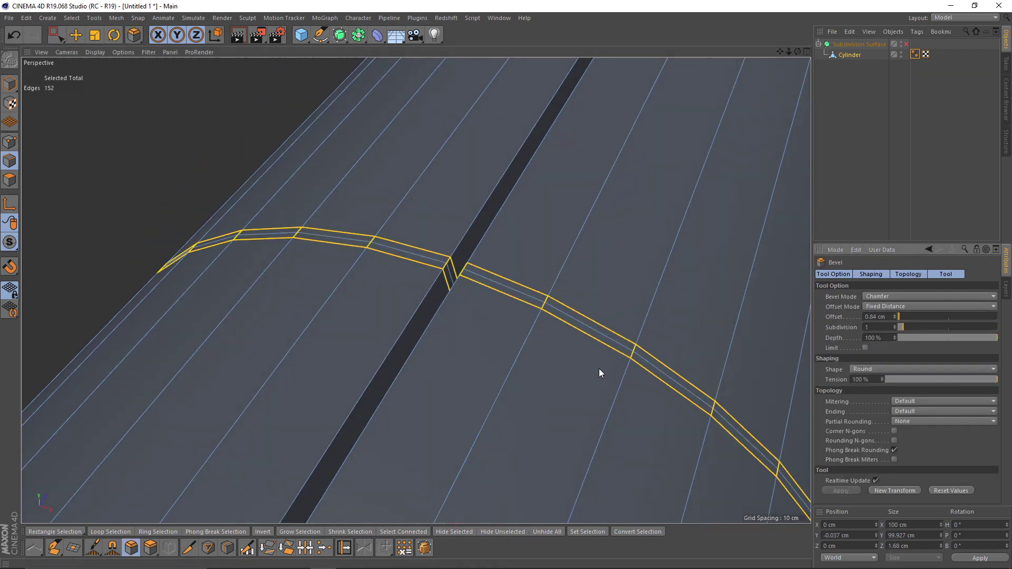
pyautogui.keyDown('alt'); pyautogui.moveTo(599, 368); pyautogui.dragTo(451, 275); pyautogui.keyUp('alt')
# - Deselect the two groove edges from the bevel's central loop and scale the remaining loop inward to about 96.5 cm across
pyautogui.press('e')
pyautogui.hotkey('ctrl', 'z')
pyautogui.keyDown('ctrl'); pyautogui.click(422, 278); pyautogui.keyUp('ctrl')
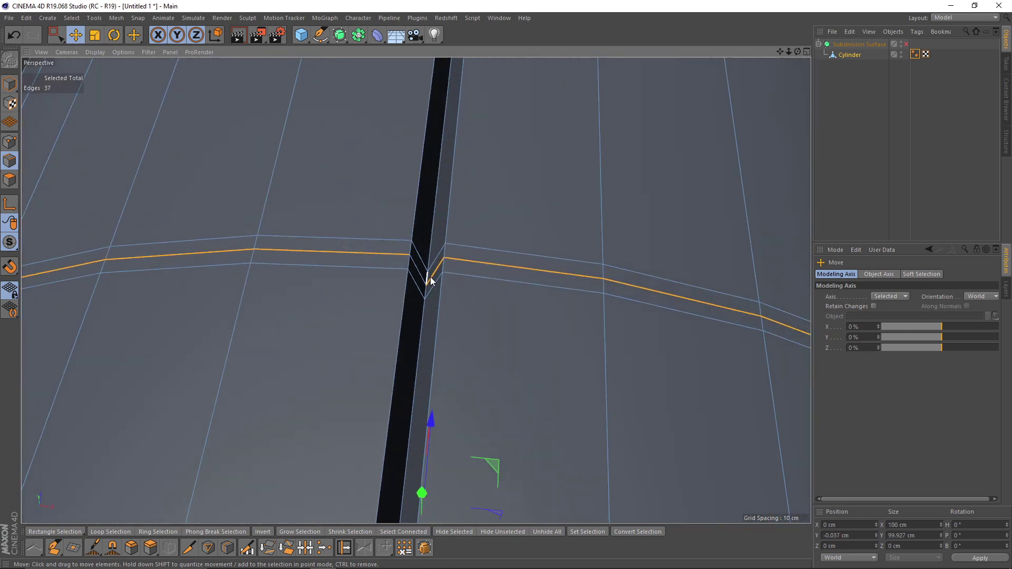
pyautogui.keyDown('ctrl'); pyautogui.click(438, 277); pyautogui.keyUp('ctrl')
pyautogui.keyDown('alt'); pyautogui.moveTo(532, 288); pyautogui.dragTo(444, 270); pyautogui.keyUp('alt')
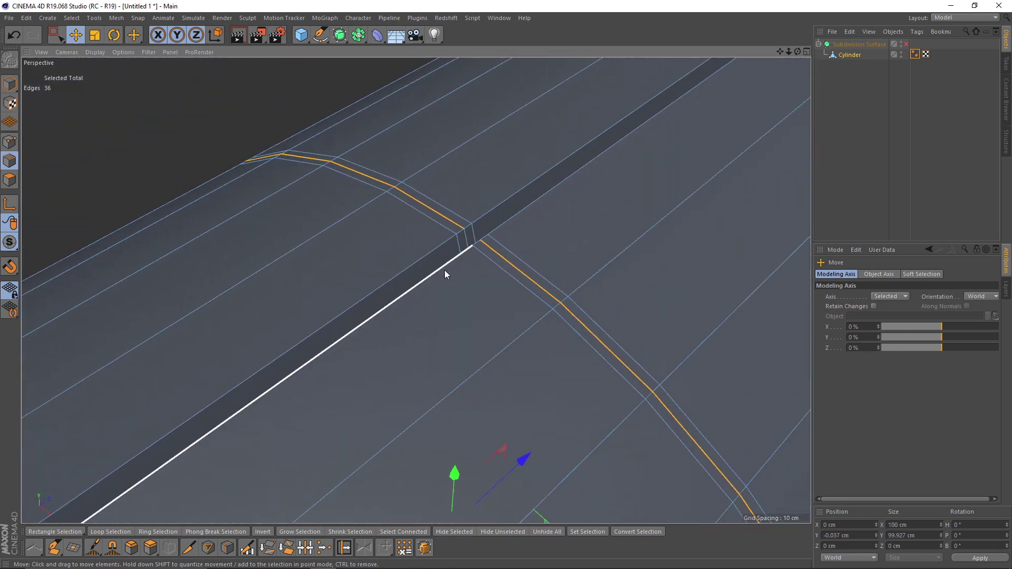
pyautogui.press('t')
pyautogui.moveTo(714, 320); pyautogui.dragTo(696, 316)
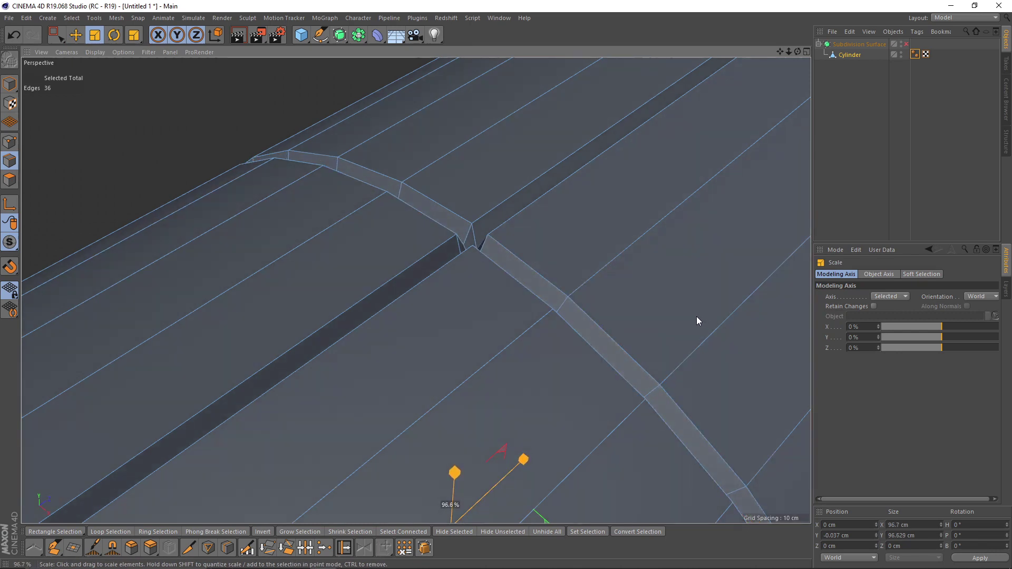
# - Check the ring groove in the Right view and scale its central loop further inward to about 95.5 cm
pyautogui.keyDown('alt'); pyautogui.moveTo(640, 288); pyautogui.dragTo(553, 270); pyautogui.keyUp('alt')
pyautogui.middleClick(609, 278)
pyautogui.middleClick(338, 364)
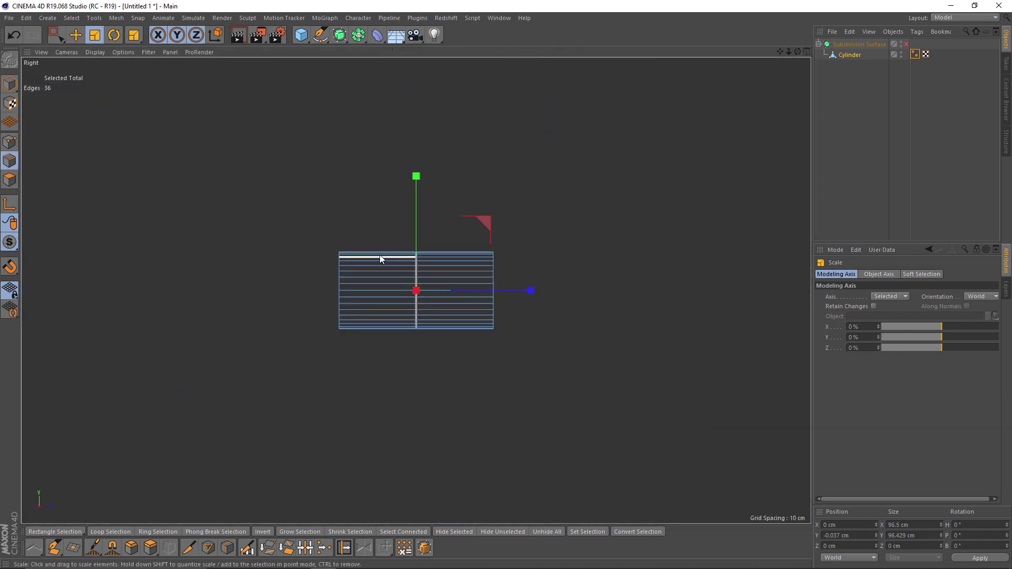
pyautogui.keyDown('alt'); pyautogui.moveTo(380, 255); pyautogui.dragTo(571, 273, button='right'); pyautogui.keyUp('alt')
pyautogui.keyDown('alt'); pyautogui.moveTo(615, 266); pyautogui.dragTo(561, 262, button='middle'); pyautogui.keyUp('alt')
pyautogui.keyDown('alt'); pyautogui.moveTo(560, 262); pyautogui.dragTo(649, 254, button='right'); pyautogui.keyUp('alt')
pyautogui.moveTo(676, 268); pyautogui.dragTo(670, 266)
pyautogui.middleClick(573, 257)
pyautogui.middleClick(397, 210)
pyautogui.keyDown('alt'); pyautogui.moveTo(398, 212); pyautogui.dragTo(525, 252); pyautogui.keyUp('alt')
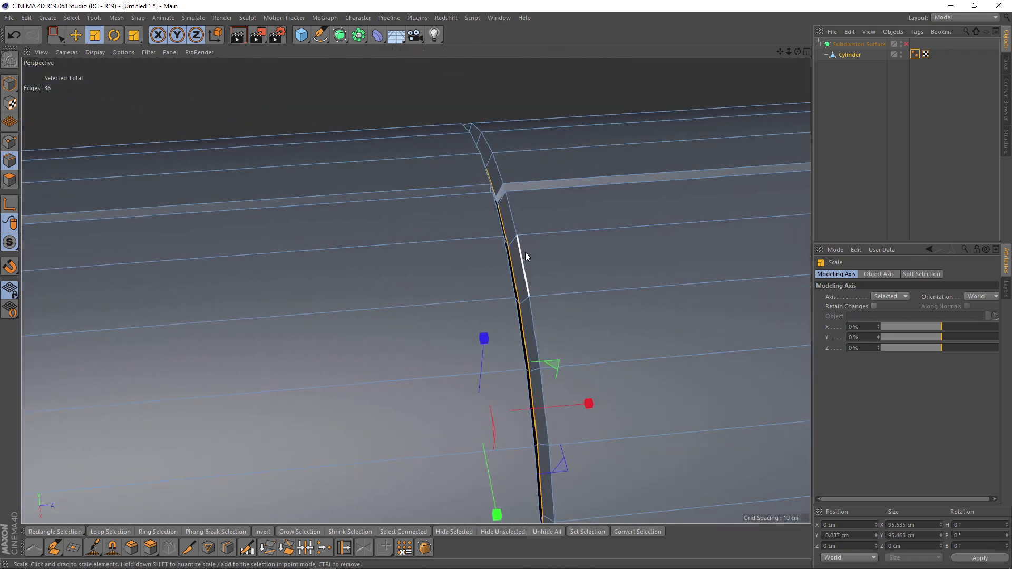
# - Cut a supporting edge loop on each side of the ring groove, one at about 5.8%, and shift the other closer to the groove
pyautogui.rightClick(632, 275)
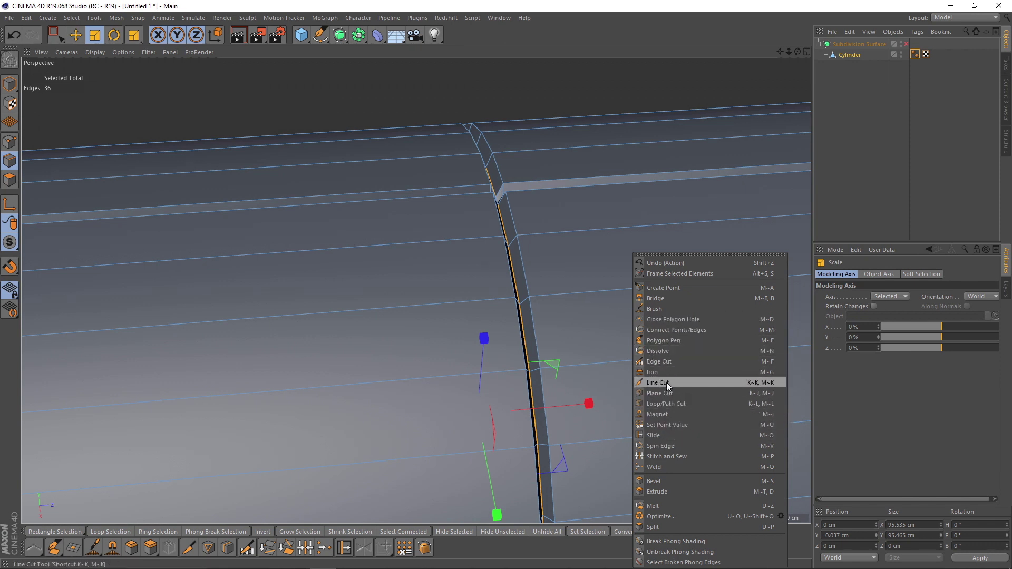
pyautogui.click(664, 402)
pyautogui.click(577, 291)
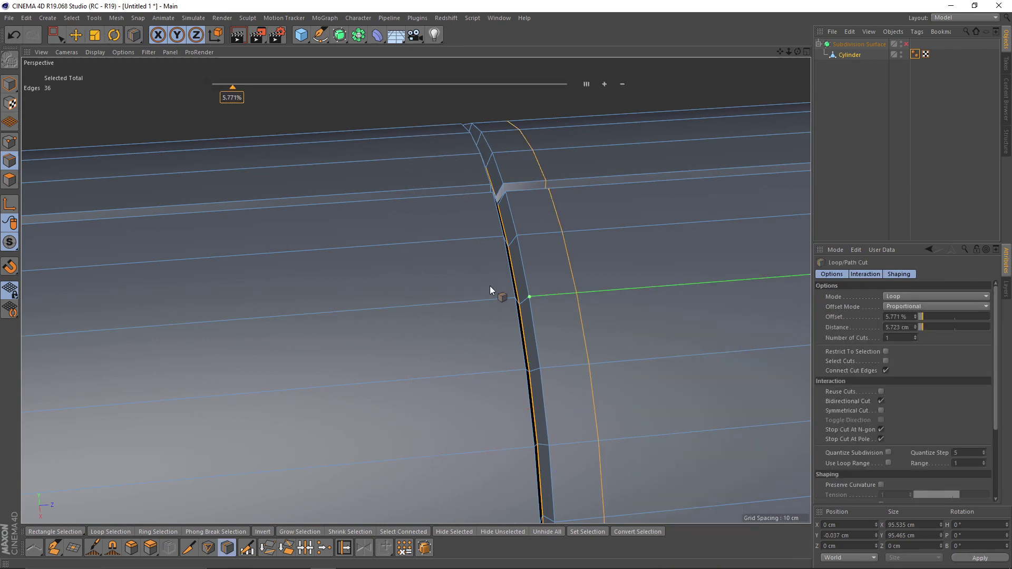
pyautogui.click(453, 305)
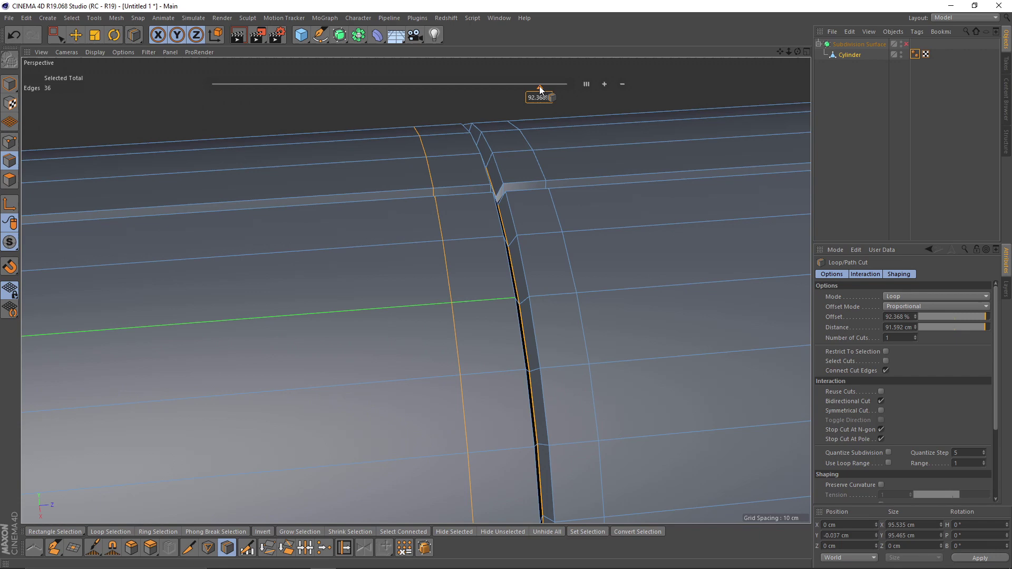
pyautogui.moveTo(542, 88); pyautogui.dragTo(549, 91)
pyautogui.keyDown('alt'); pyautogui.moveTo(562, 176); pyautogui.dragTo(585, 204); pyautogui.keyUp('alt')
# - Turn the Subdivision Surface on and examine the smoothed grooves where they cross
pyautogui.press('q')
pyautogui.click(909, 207)
pyautogui.keyDown('alt'); pyautogui.moveTo(560, 192); pyautogui.dragTo(435, 202, button='right'); pyautogui.keyUp('alt')
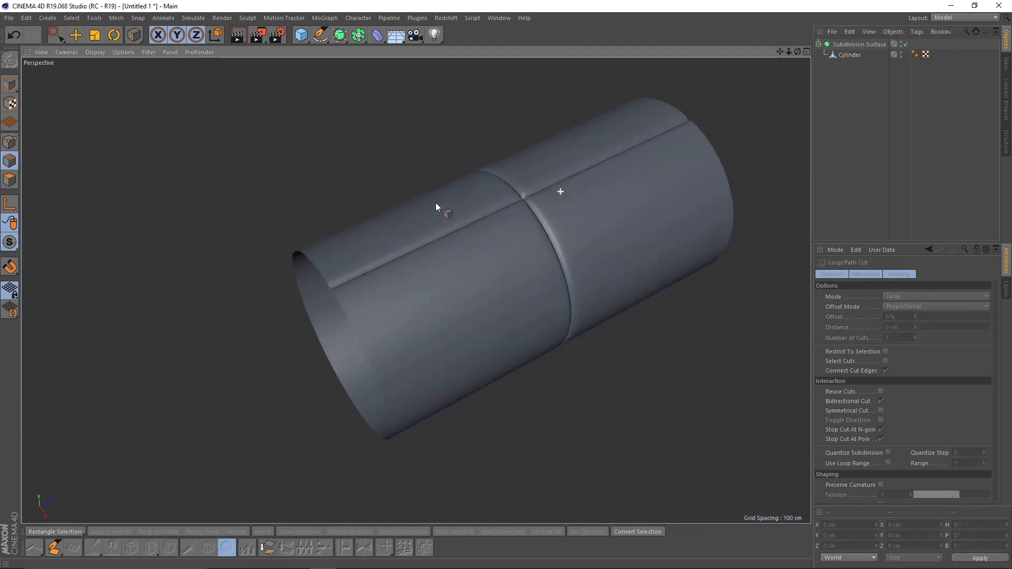
pyautogui.keyDown('alt'); pyautogui.moveTo(458, 205); pyautogui.dragTo(514, 203); pyautogui.keyUp('alt')
pyautogui.keyDown('alt'); pyautogui.moveTo(514, 202); pyautogui.dragTo(553, 210, button='right'); pyautogui.keyUp('alt')
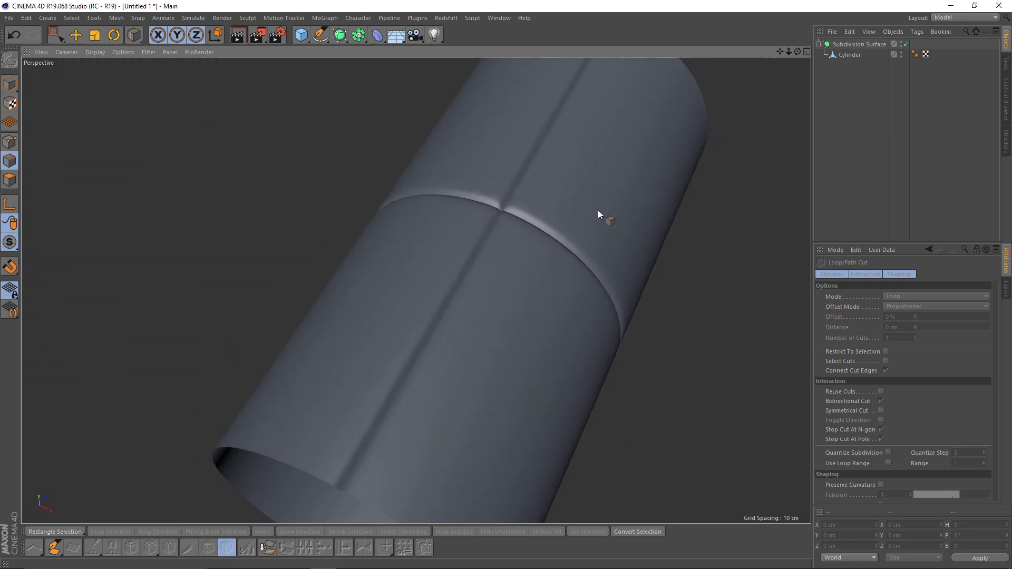
# - Turn the Subdivision Surface off and convert the full bottom edge of the cylinder's lengthwise groove to a spline
pyautogui.click(906, 44)
pyautogui.click(850, 54)
pyautogui.keyDown('alt'); pyautogui.moveTo(643, 165); pyautogui.dragTo(488, 216); pyautogui.keyUp('alt')
pyautogui.scroll(3, 495, 218)
pyautogui.press('e')
pyautogui.keyDown('alt'); pyautogui.moveTo(457, 186); pyautogui.dragTo(479, 206); pyautogui.keyUp('alt')
pyautogui.doubleClick(466, 269)
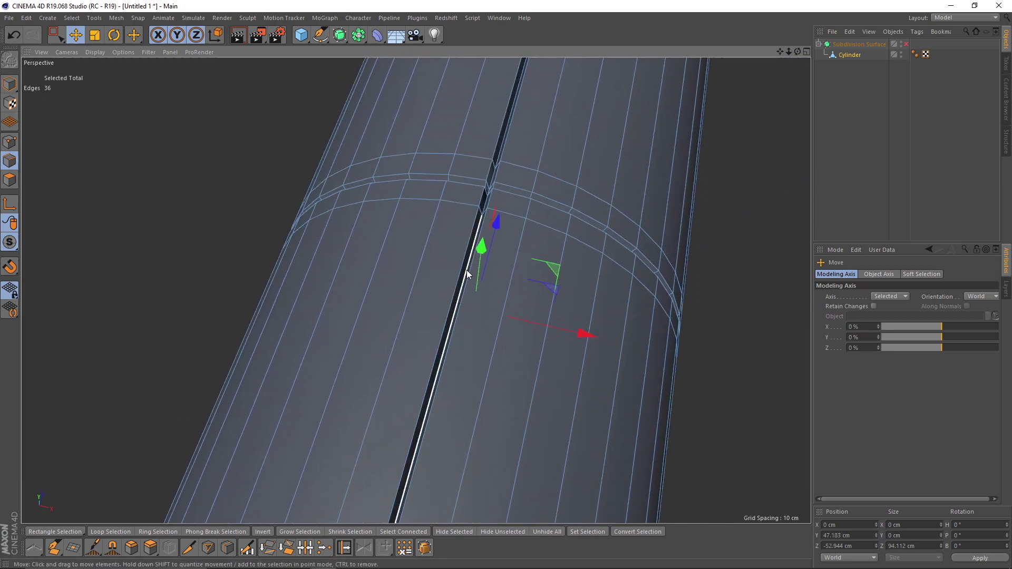
pyautogui.keyDown('alt'); pyautogui.moveTo(516, 232); pyautogui.dragTo(555, 180, button='middle'); pyautogui.keyUp('alt')
pyautogui.keyDown('alt'); pyautogui.moveTo(555, 181); pyautogui.dragTo(554, 140); pyautogui.keyUp('alt')
pyautogui.keyDown('alt'); pyautogui.moveTo(554, 140); pyautogui.dragTo(476, 214, button='middle'); pyautogui.keyUp('alt')
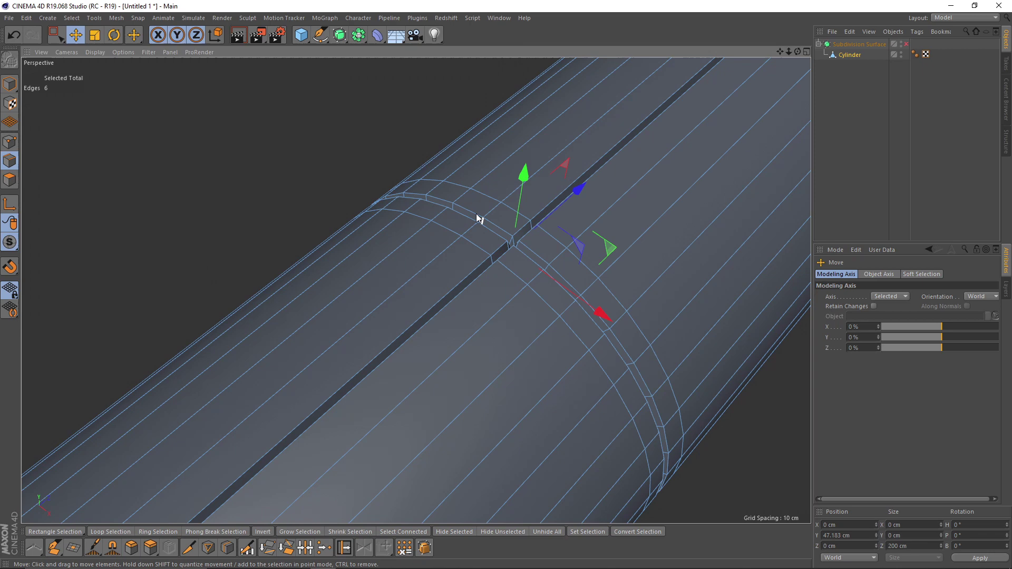
pyautogui.keyDown('alt'); pyautogui.moveTo(476, 213); pyautogui.dragTo(445, 132); pyautogui.keyUp('alt')
pyautogui.click(114, 19)
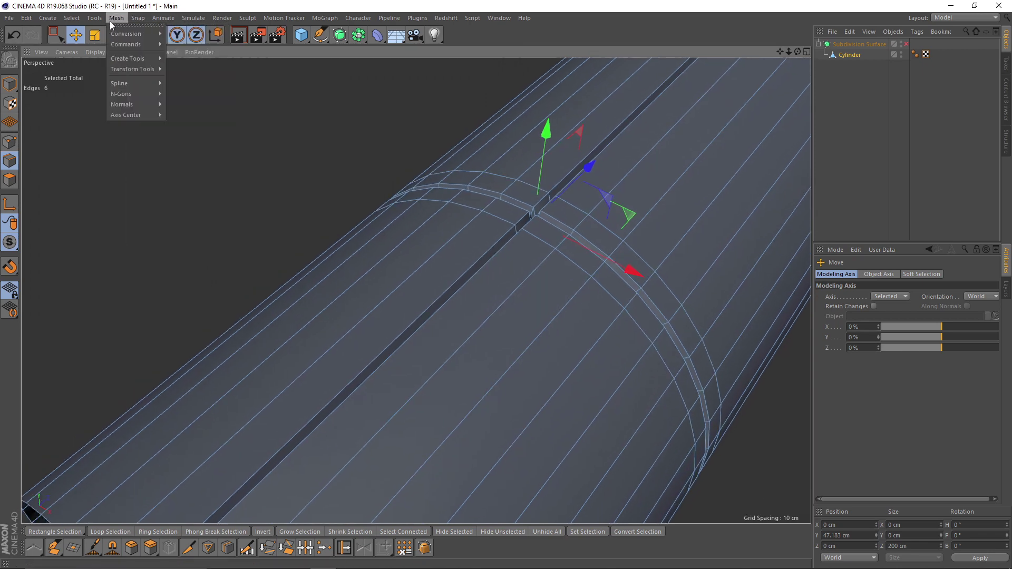
pyautogui.moveTo(130, 44)
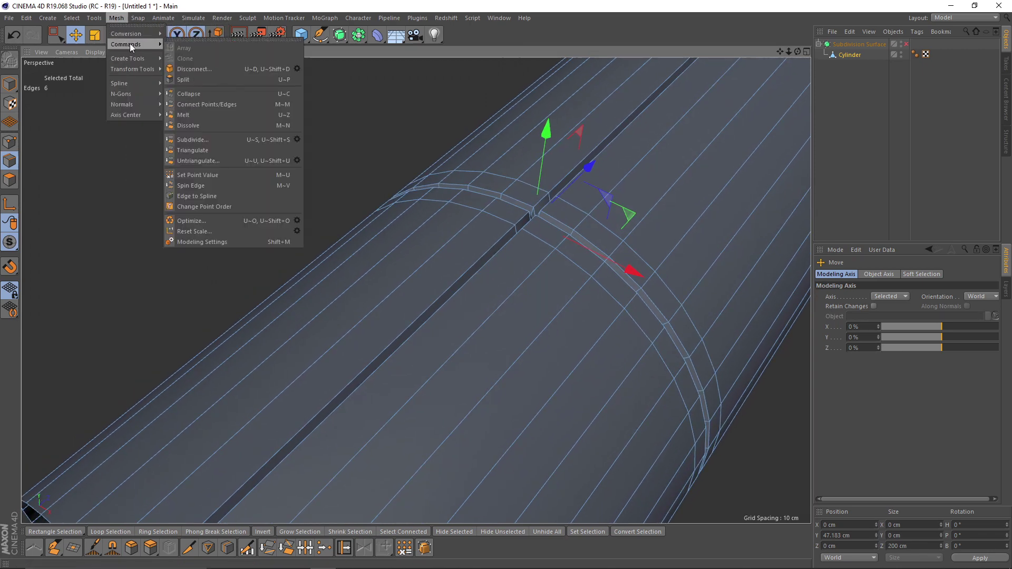
pyautogui.click(203, 196)
# - Move the extracted spline out from under the cylinder to the top level of the object hierarchy
pyautogui.click(844, 81)
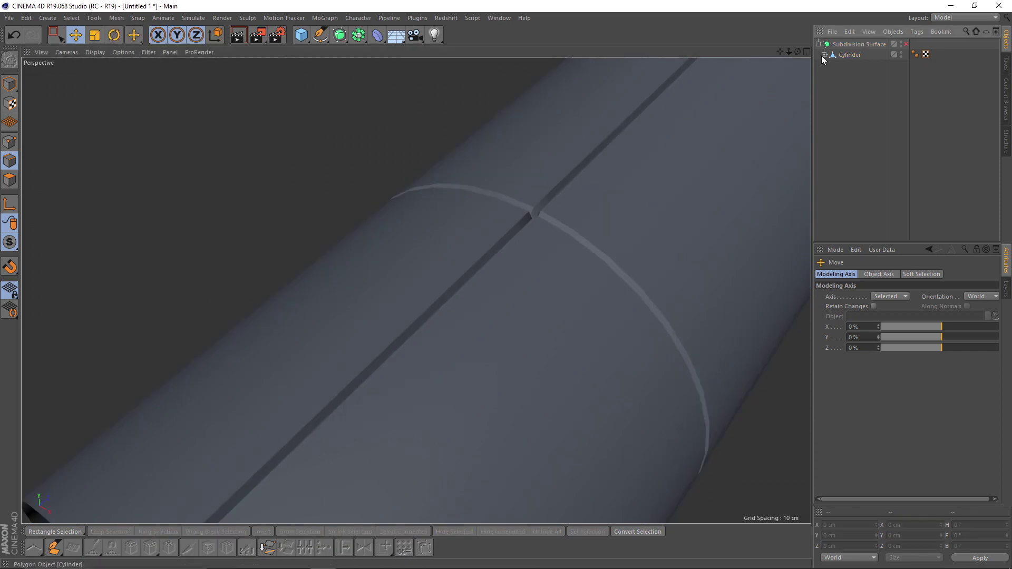
pyautogui.click(824, 54)
pyautogui.moveTo(846, 65); pyautogui.dragTo(862, 152)
pyautogui.keyDown('alt'); pyautogui.moveTo(614, 210); pyautogui.dragTo(606, 269); pyautogui.keyUp('alt')
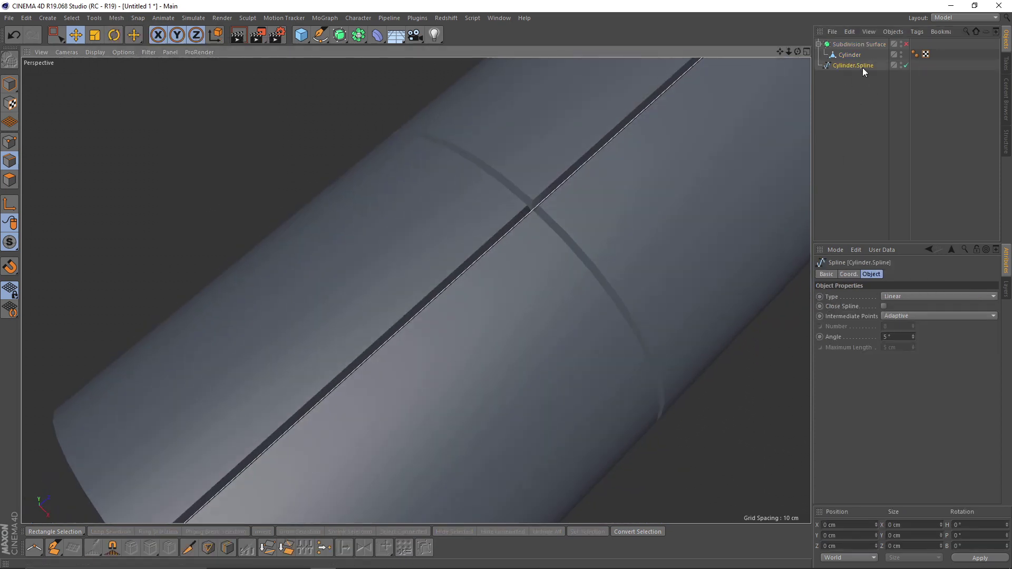
# - Rename the spline extracted from the lengthwise groove as 1
pyautogui.click(862, 68)
pyautogui.keyDown('alt'); pyautogui.moveTo(539, 234); pyautogui.dragTo(519, 129); pyautogui.keyUp('alt')
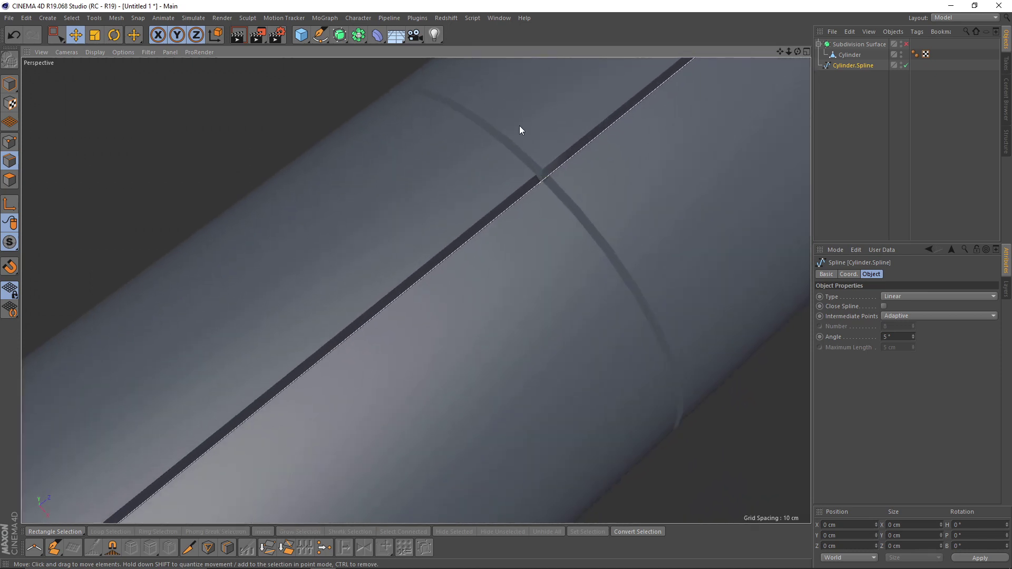
pyautogui.click(862, 65)
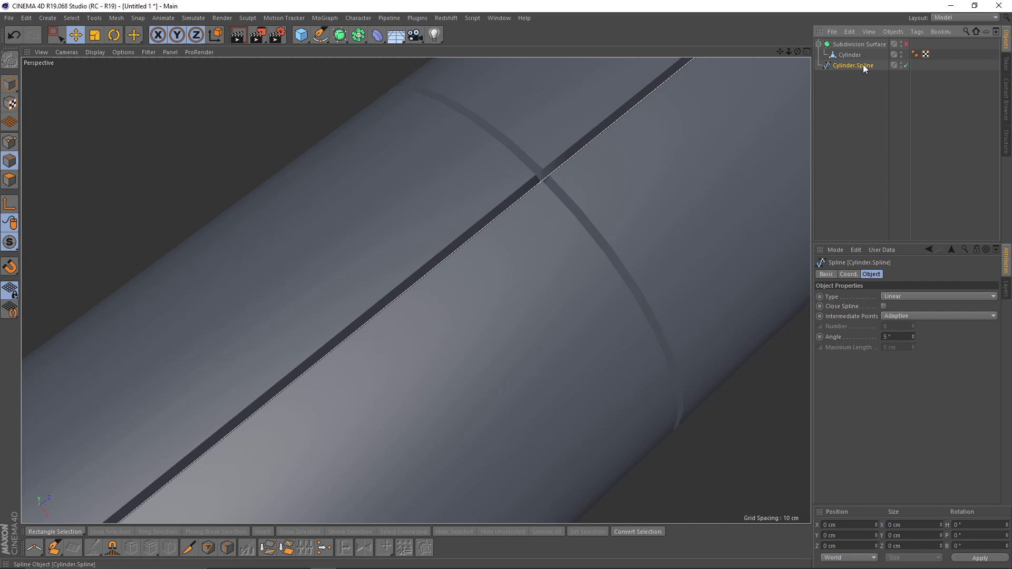
pyautogui.keyDown('alt'); pyautogui.moveTo(534, 182); pyautogui.dragTo(524, 232); pyautogui.keyUp('alt')
pyautogui.doubleClick(850, 64)
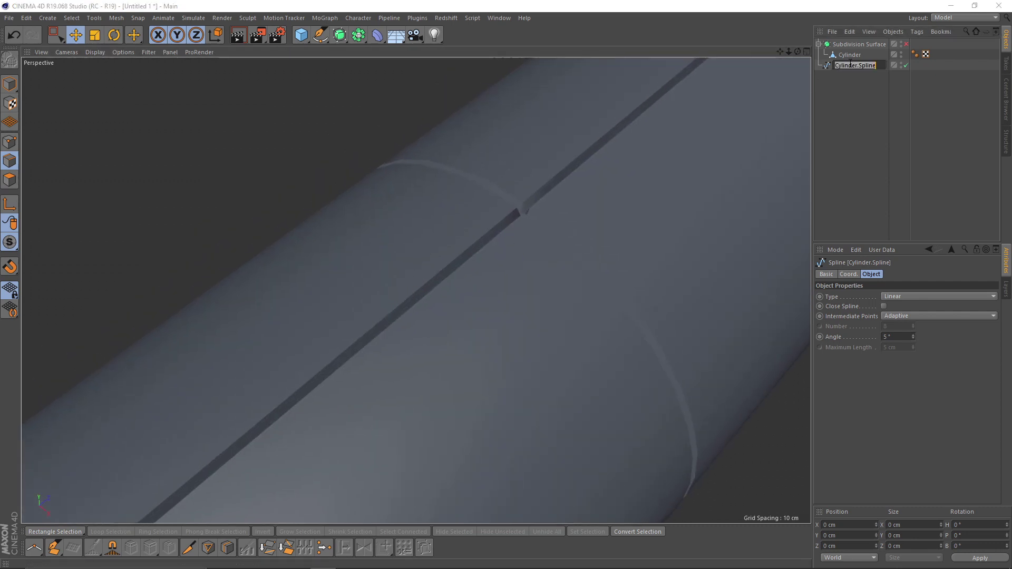
pyautogui.write('t')
pyautogui.press('Return')
# - Convert the full bottom edge loop of the cylinder's ring groove to a spline and move it to the top hierarchy level
pyautogui.click(647, 144)
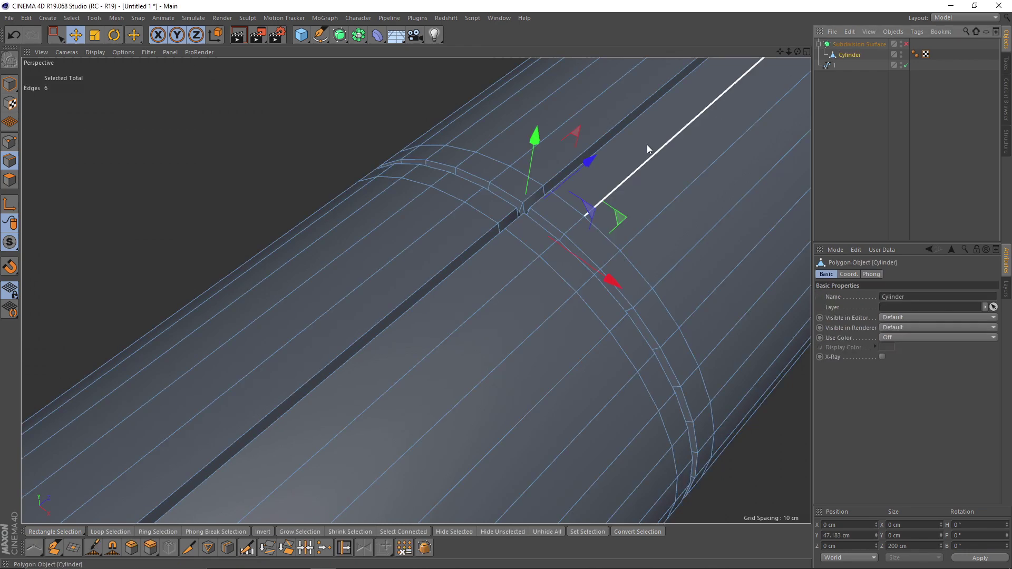
pyautogui.keyDown('alt'); pyautogui.moveTo(646, 144); pyautogui.dragTo(464, 161); pyautogui.keyUp('alt')
pyautogui.doubleClick(516, 185)
pyautogui.click(93, 20)
pyautogui.moveTo(116, 19)
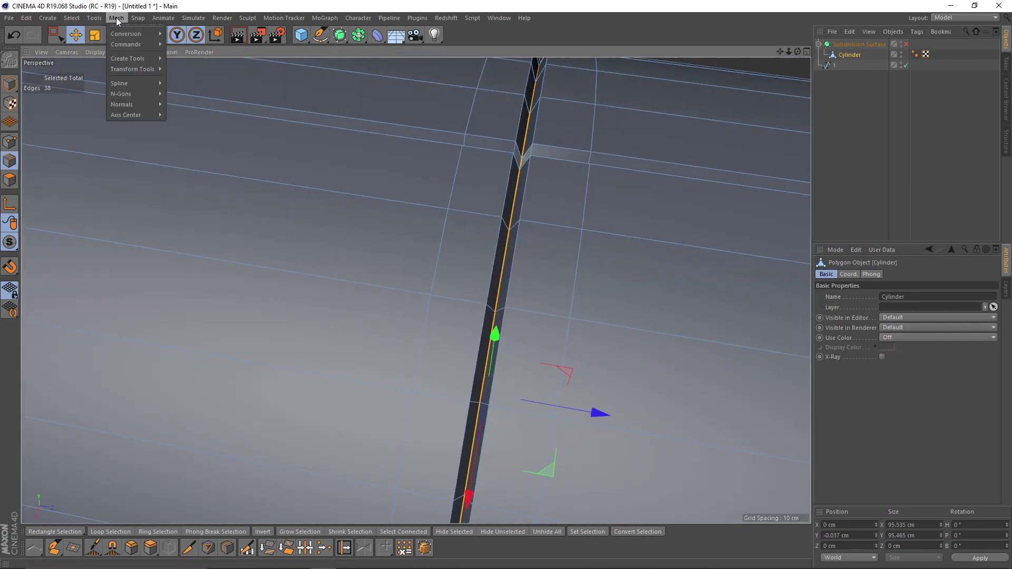
pyautogui.moveTo(121, 44)
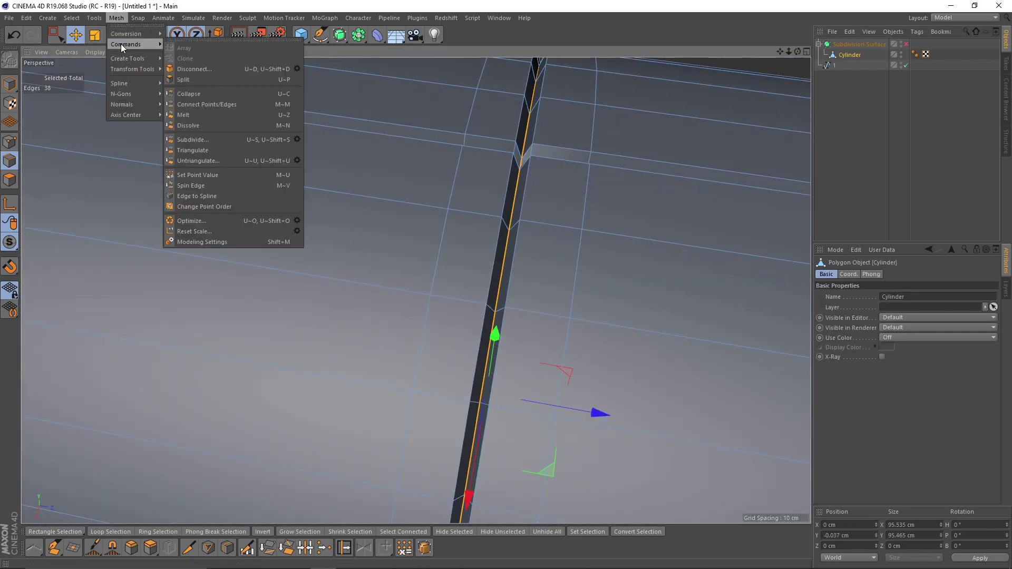
pyautogui.click(203, 196)
pyautogui.click(850, 75)
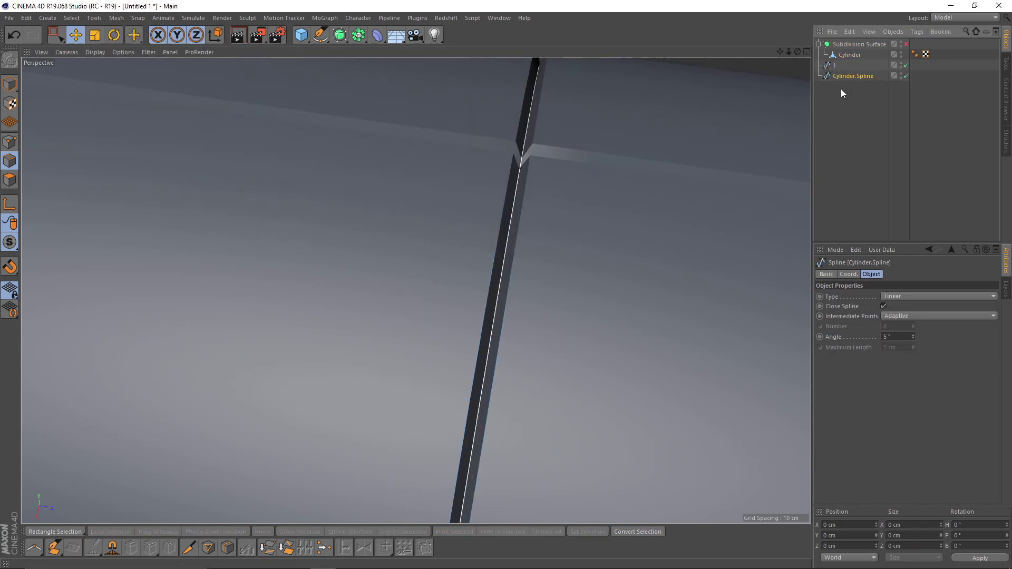
# - Rename the spline extracted from the ring groove as 2
pyautogui.doubleClick(842, 77)
pyautogui.write('2')
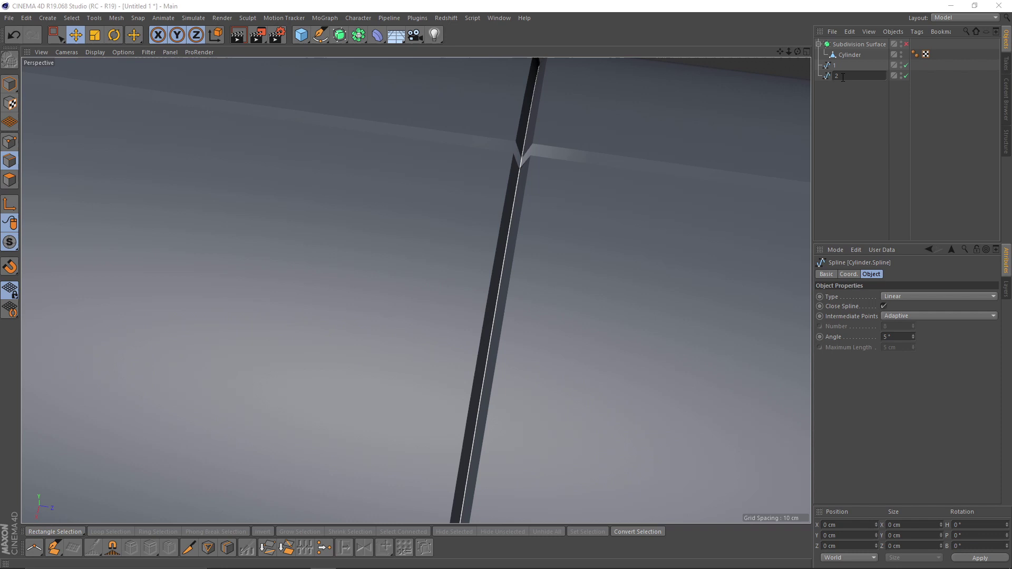
pyautogui.press('Return')
pyautogui.keyDown('alt'); pyautogui.moveTo(599, 135); pyautogui.dragTo(463, 153); pyautogui.keyUp('alt')
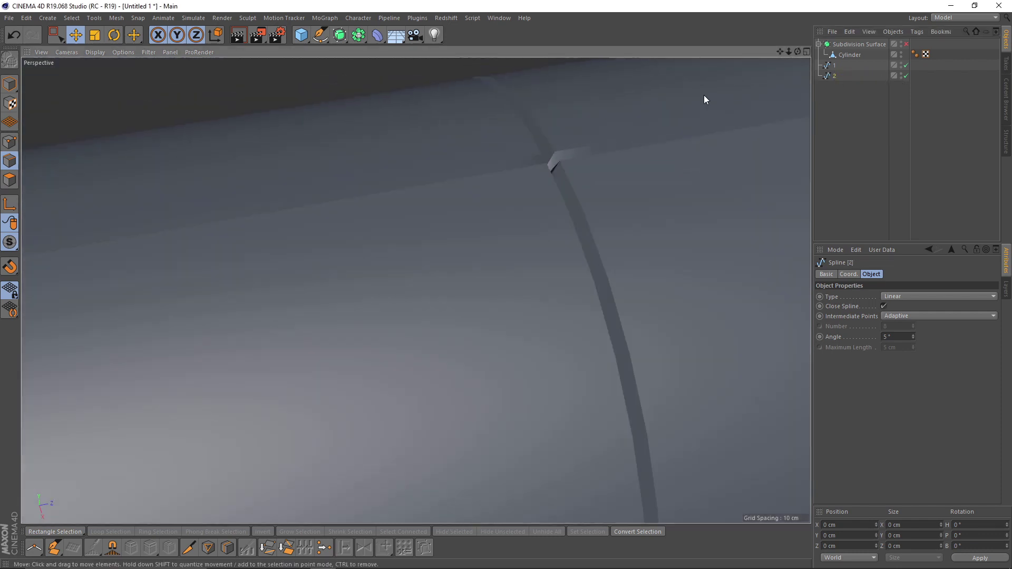
# - Isolate spline 2 and weld the three points of its small notch into one point
pyautogui.click(10, 242)
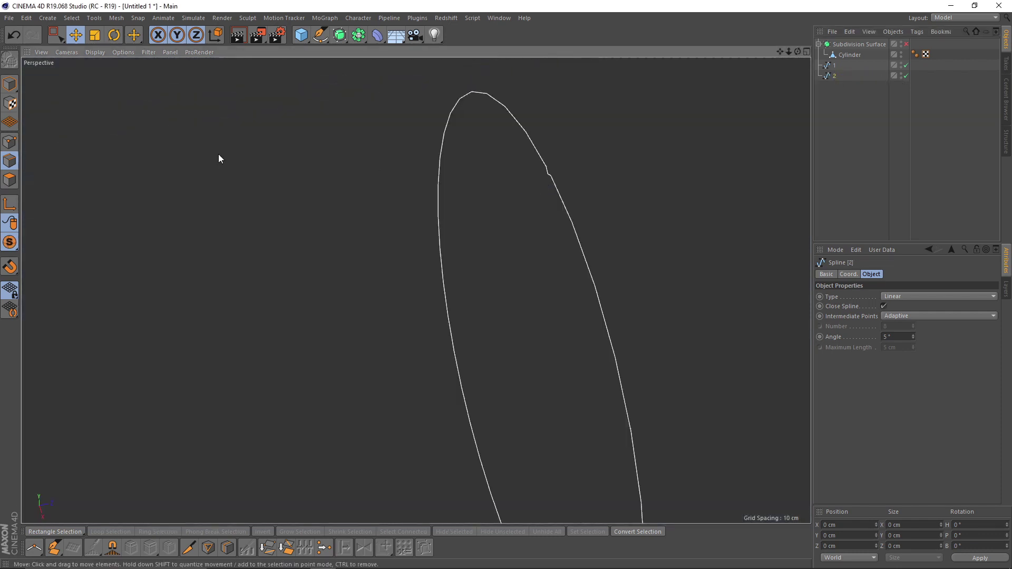
pyautogui.click(10, 141)
pyautogui.keyDown('alt'); pyautogui.moveTo(621, 139); pyautogui.dragTo(511, 172); pyautogui.keyUp('alt')
pyautogui.keyDown('alt'); pyautogui.moveTo(701, 153); pyautogui.dragTo(469, 179); pyautogui.keyUp('alt')
pyautogui.scroll(3, 434, 166)
pyautogui.press('space')
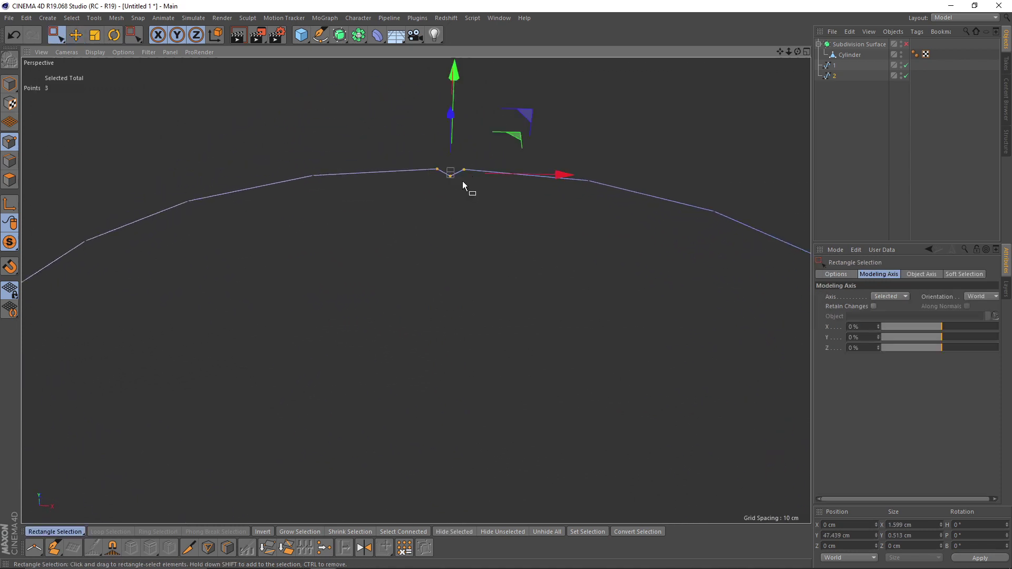
pyautogui.scroll(2, 462, 183)
pyautogui.press('m')
pyautogui.press('q')
pyautogui.click(447, 169)
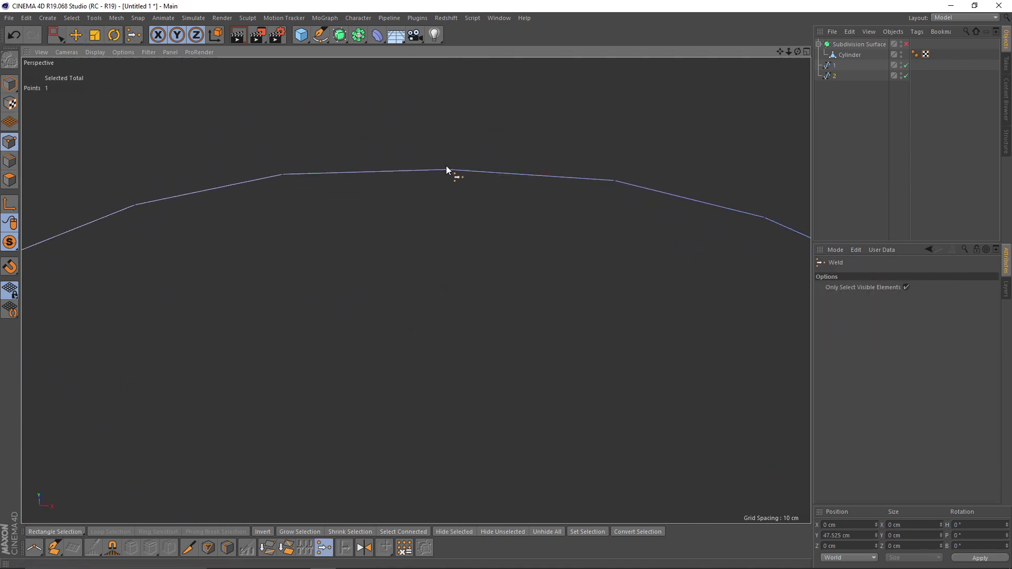
# - Raise the welded point of spline 2 to about 47.7 cm in Y, show the whole scene again and clear the object selection
pyautogui.press('e')
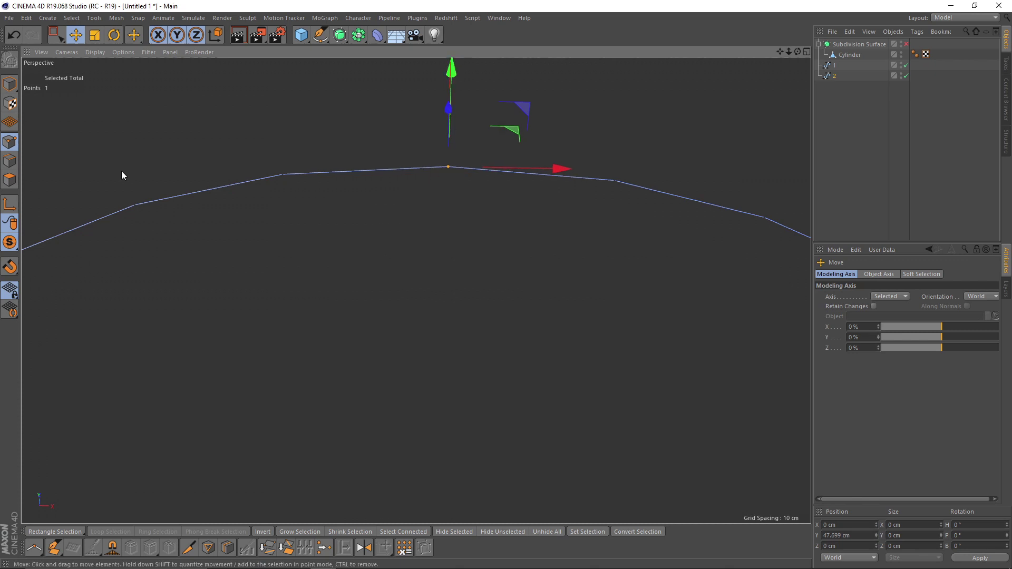
pyautogui.moveTo(184, 184)
pyautogui.keyDown('alt'); pyautogui.mouseDown()
pyautogui.moveTo(314, 217)
pyautogui.moveTo(235, 220)
pyautogui.moveTo(452, 220)
pyautogui.moveTo(395, 221)
pyautogui.moveTo(474, 210)
pyautogui.mouseUp(); pyautogui.keyUp('alt')
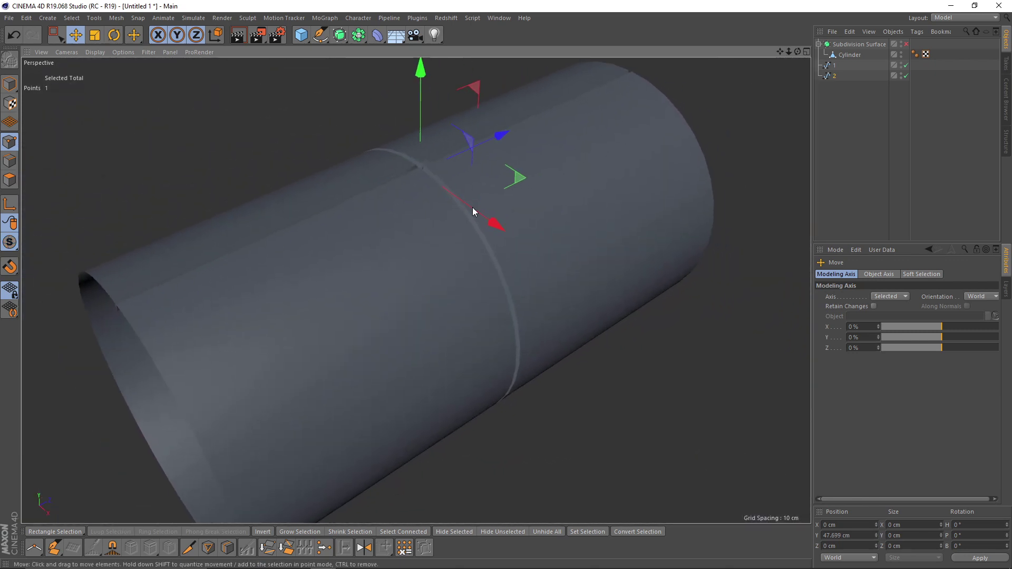
pyautogui.click(876, 153)
# - Add a Rectangle spline and set its plane to ZY
pyautogui.keyDown('alt'); pyautogui.moveTo(599, 186); pyautogui.dragTo(372, 81); pyautogui.keyUp('alt')
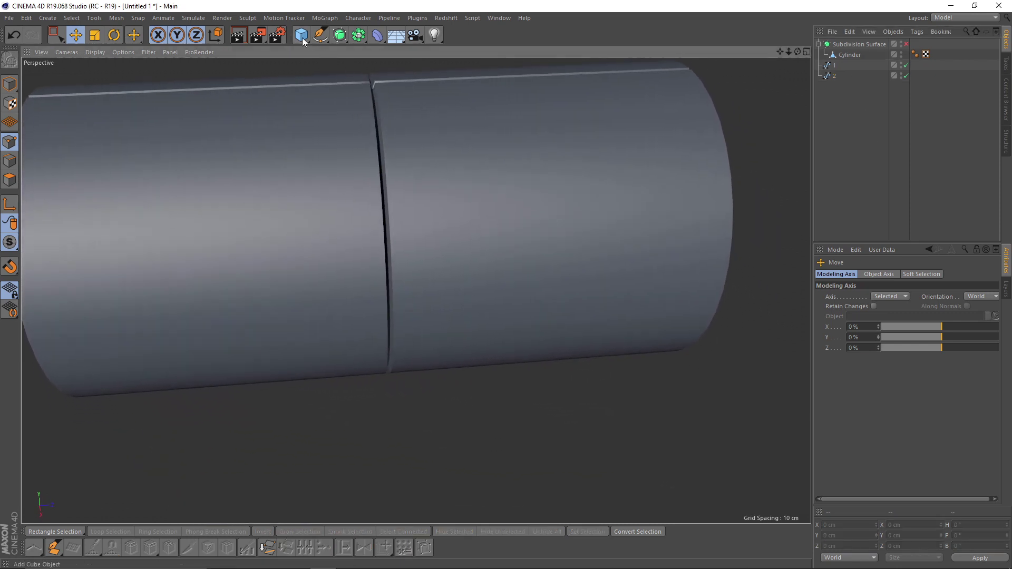
pyautogui.click(319, 34)
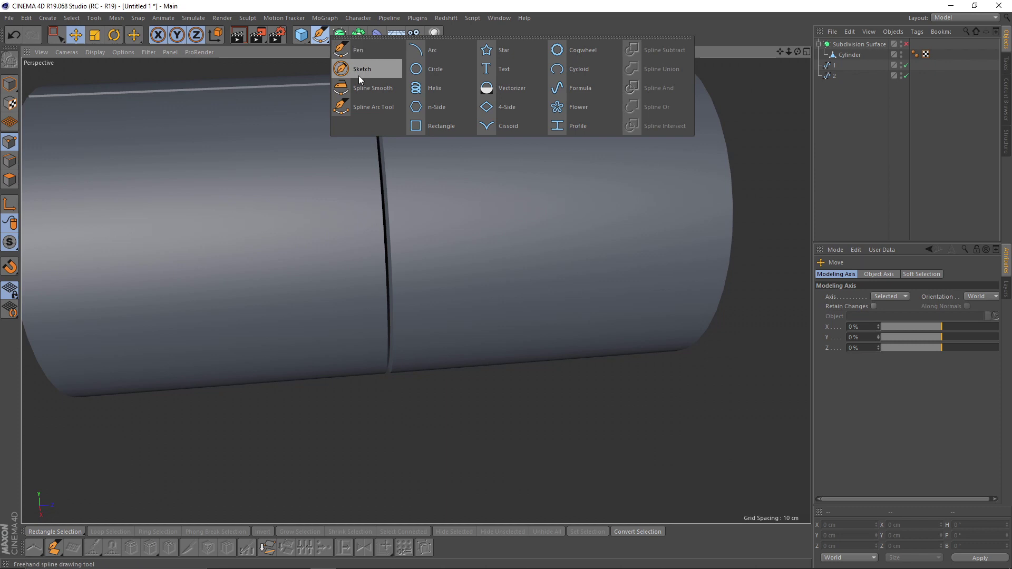
pyautogui.click(427, 125)
pyautogui.scroll(-5, 457, 175)
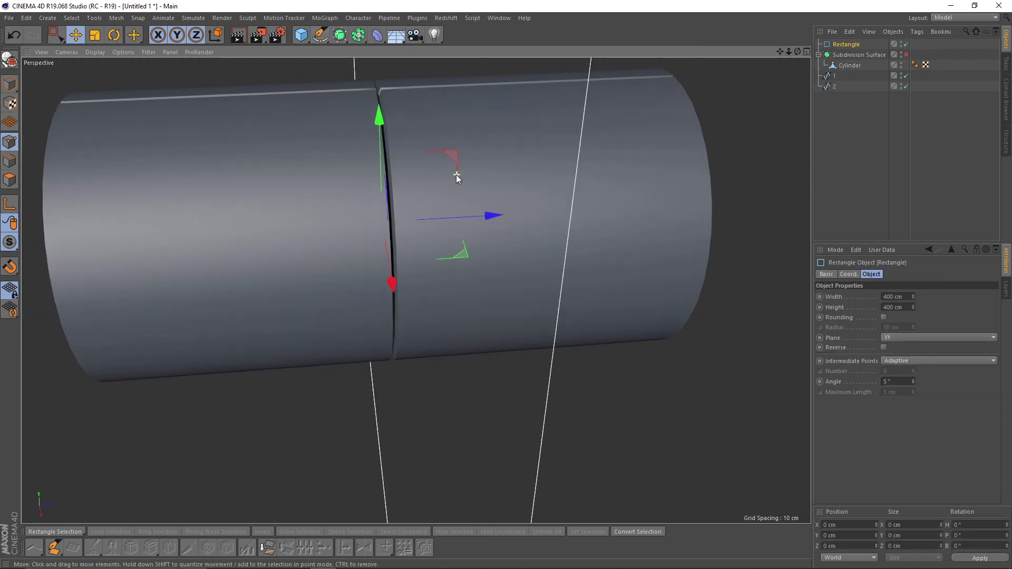
pyautogui.scroll(-3, 599, 237)
pyautogui.scroll(-2, 913, 340)
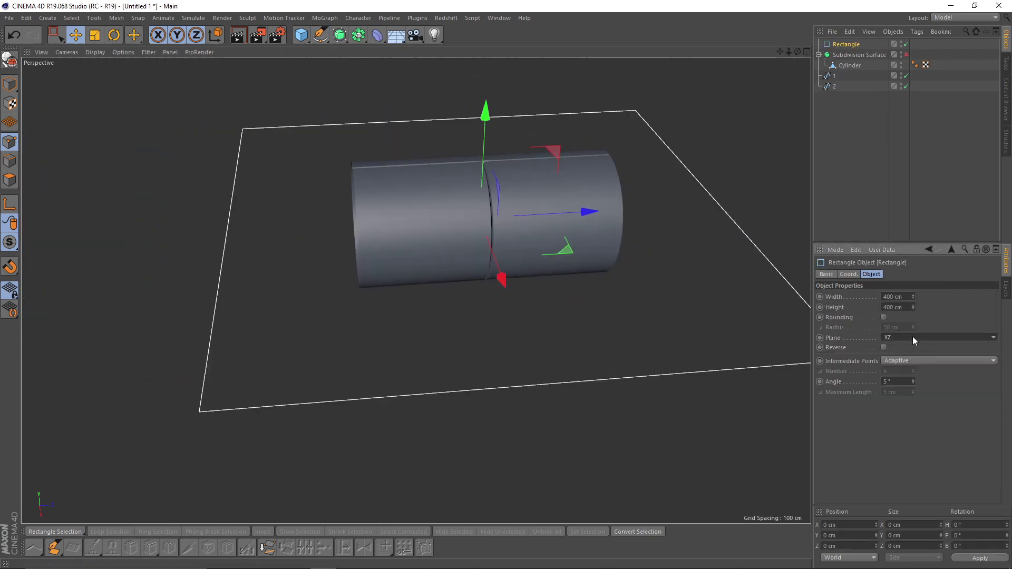
pyautogui.scroll(2, 928, 338)
pyautogui.scroll(-2, 927, 338)
pyautogui.scroll(2, 927, 338)
pyautogui.scroll(-2, 928, 338)
pyautogui.moveTo(753, 304)
pyautogui.keyDown('alt'); pyautogui.mouseDown()
pyautogui.moveTo(665, 292)
pyautogui.moveTo(749, 302)
pyautogui.mouseUp(); pyautogui.keyUp('alt')
pyautogui.scroll(1, 890, 336)
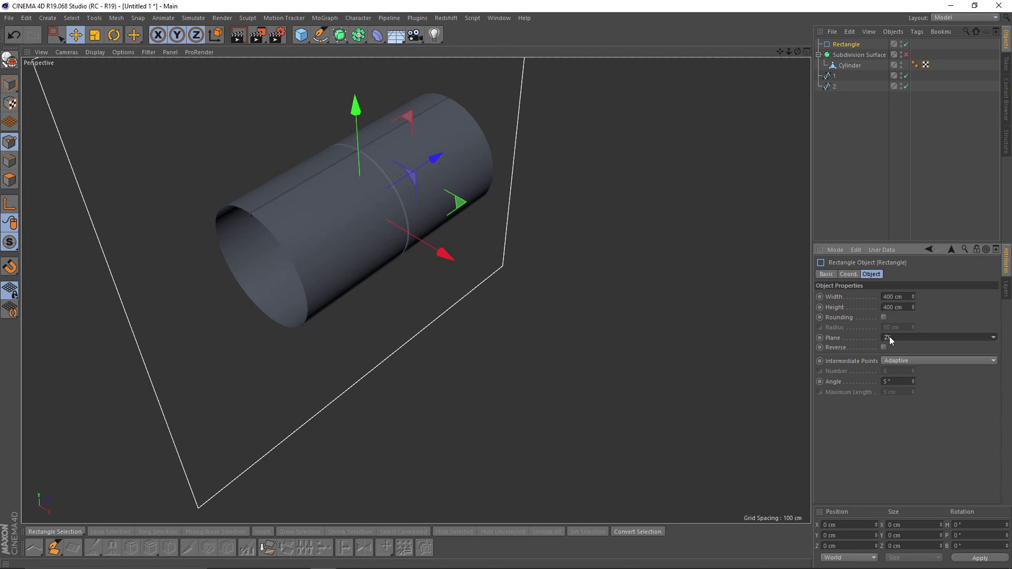
# - Move the rectangle past the cylinder's end to about 270.5 cm in Z and scale it down to about 10.5 cm
pyautogui.scroll(-3, 532, 234)
pyautogui.moveTo(479, 169); pyautogui.dragTo(529, 220)
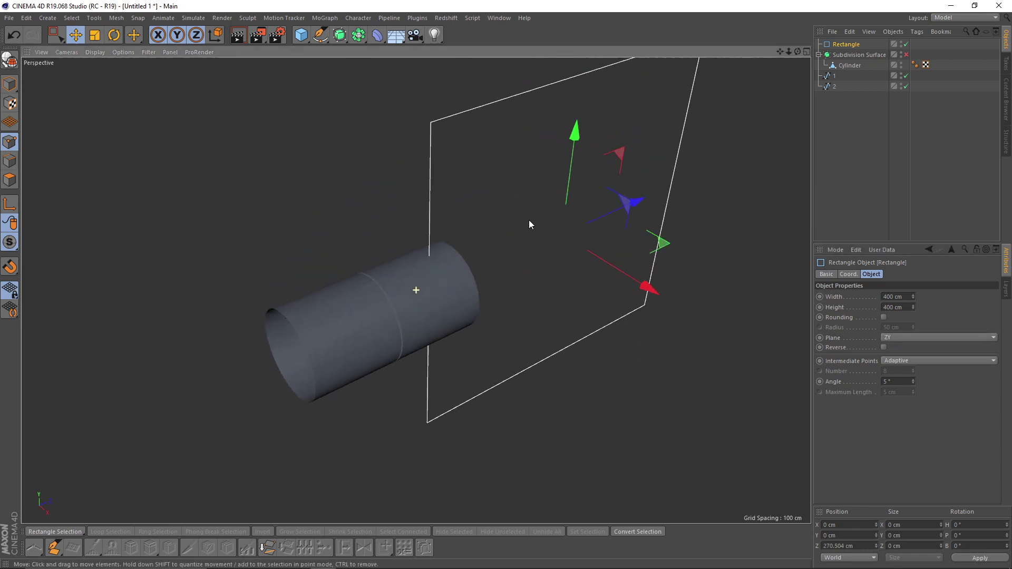
pyautogui.press('t')
pyautogui.moveTo(648, 343); pyautogui.dragTo(190, 345)
pyautogui.scroll(2, 536, 212)
pyautogui.moveTo(665, 254); pyautogui.dragTo(337, 295)
# - Isolate the small rectangle and convert it to an editable spline
pyautogui.scroll(4, 568, 240)
pyautogui.keyDown('alt'); pyautogui.moveTo(561, 218); pyautogui.dragTo(528, 237, button='middle'); pyautogui.keyUp('alt')
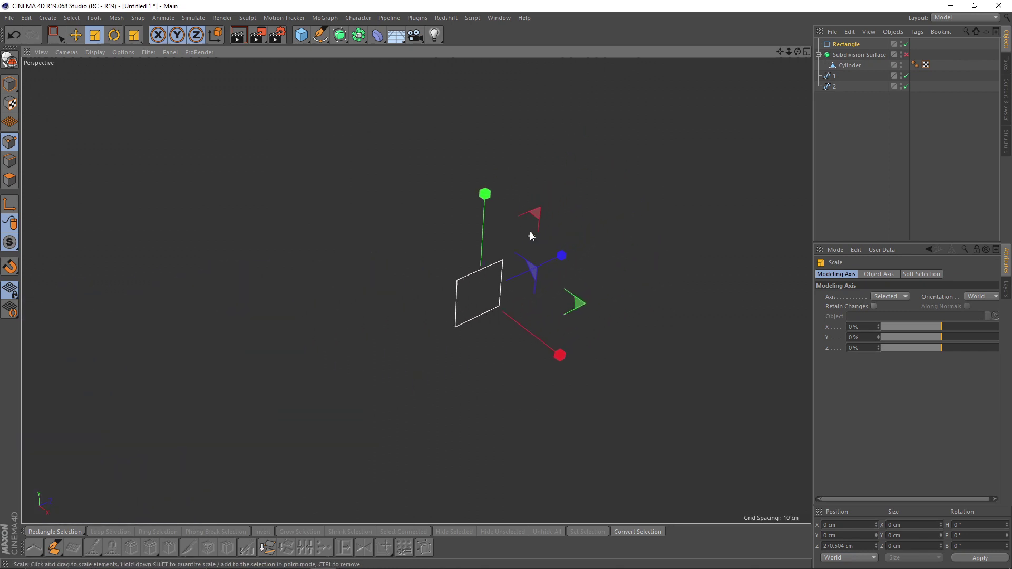
pyautogui.press('c')
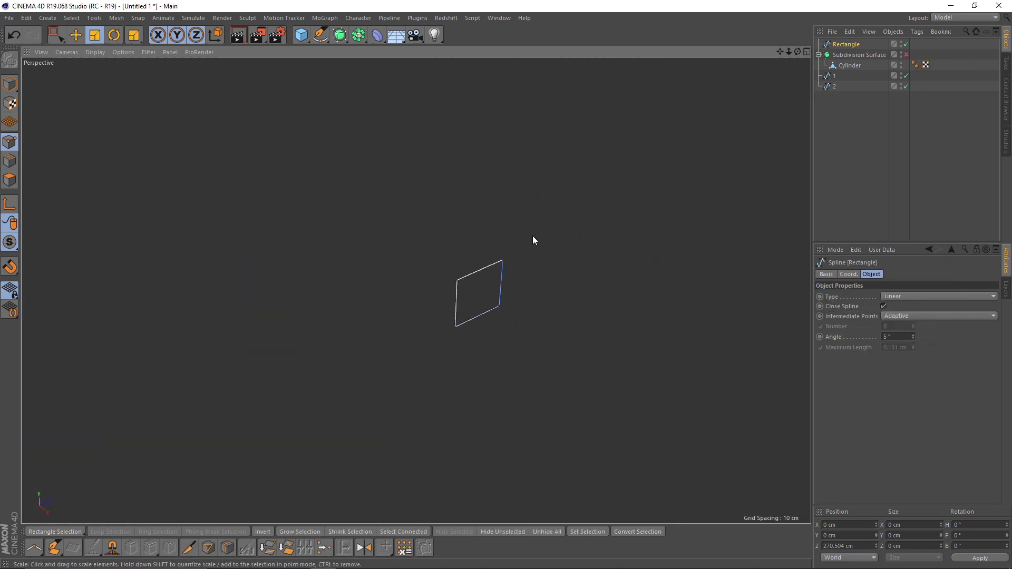
pyautogui.keyDown('alt'); pyautogui.moveTo(532, 235); pyautogui.dragTo(469, 276); pyautogui.keyUp('alt')
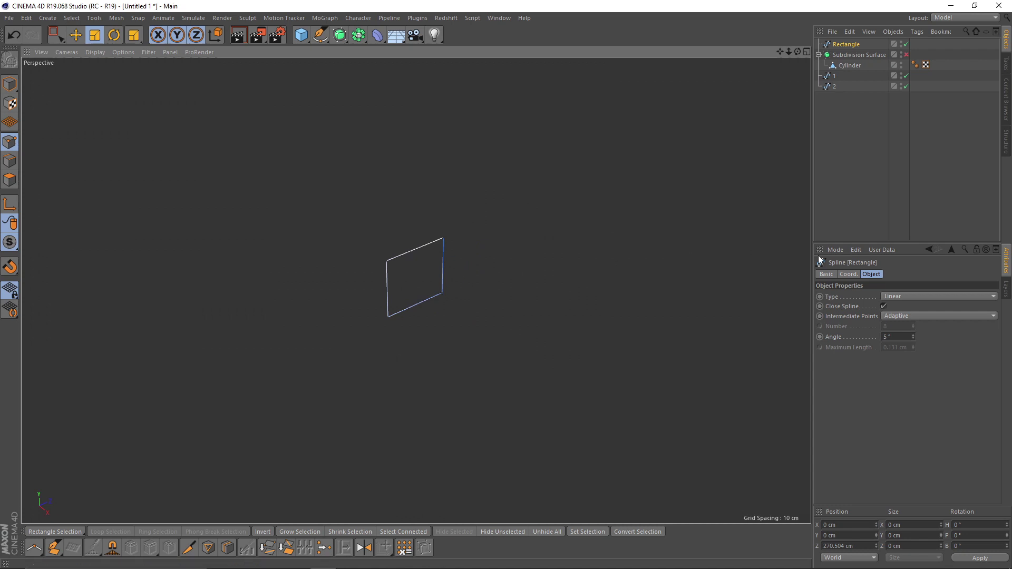
pyautogui.keyDown('alt'); pyautogui.moveTo(409, 251); pyautogui.dragTo(446, 283); pyautogui.keyUp('alt')
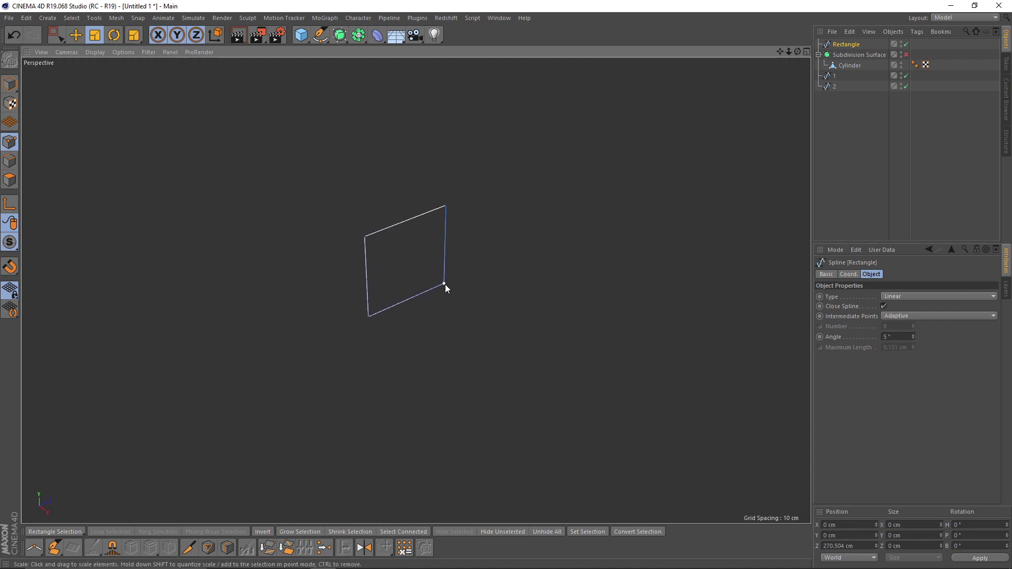
# - Set the rectangle's lower corner at the far Z end as the first point and open its bottom side by disabling Close Spline
pyautogui.click(445, 284)
pyautogui.rightClick(577, 313)
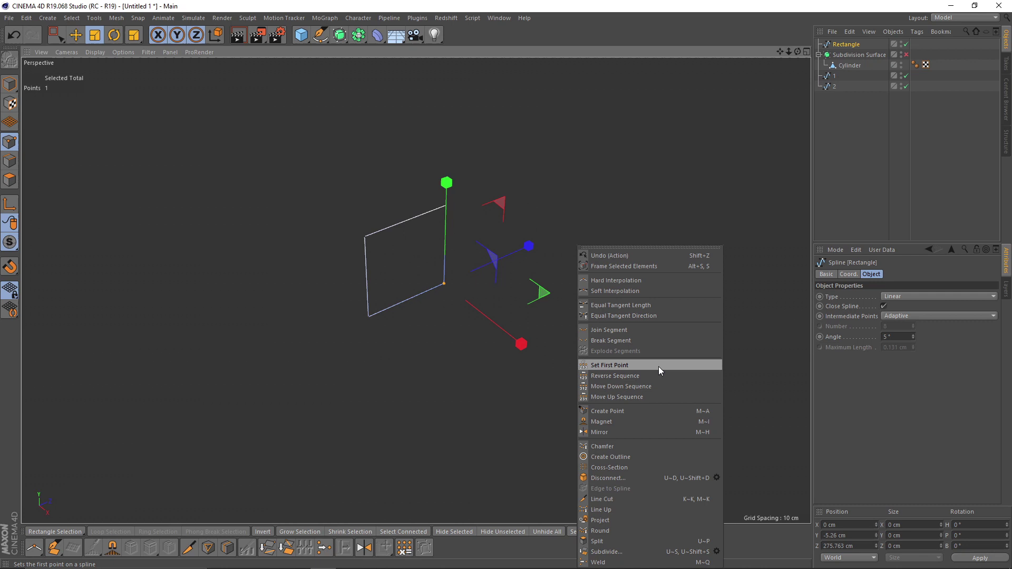
pyautogui.click(659, 365)
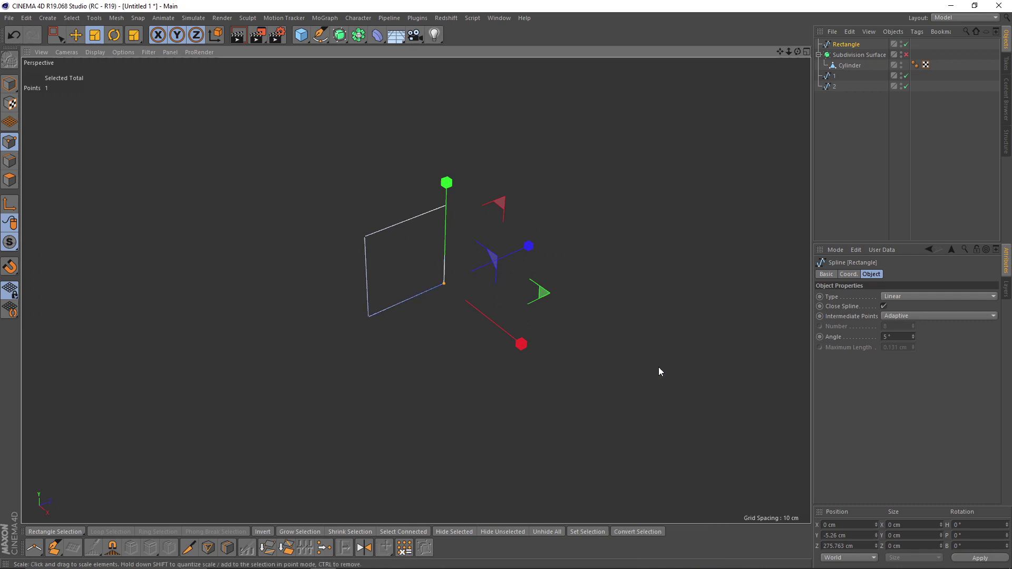
pyautogui.click(884, 306)
pyautogui.keyDown('alt'); pyautogui.moveTo(434, 279); pyautogui.dragTo(423, 227); pyautogui.keyUp('alt')
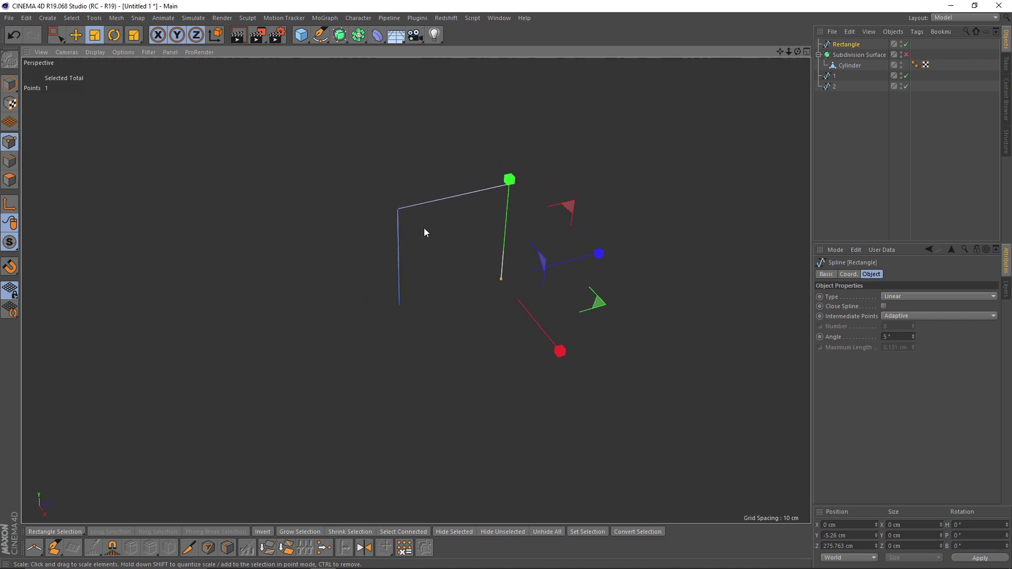
# - Lower the open rectangle's two top corner points to make it about 5.7 cm high, and return to whole-object editing
pyautogui.press('space')
pyautogui.moveTo(374, 178); pyautogui.dragTo(416, 212)
pyautogui.keyDown('shift'); pyautogui.moveTo(502, 170); pyautogui.dragTo(520, 195); pyautogui.keyUp('shift')
pyautogui.moveTo(458, 98); pyautogui.dragTo(445, 147)
pyautogui.click(555, 306)
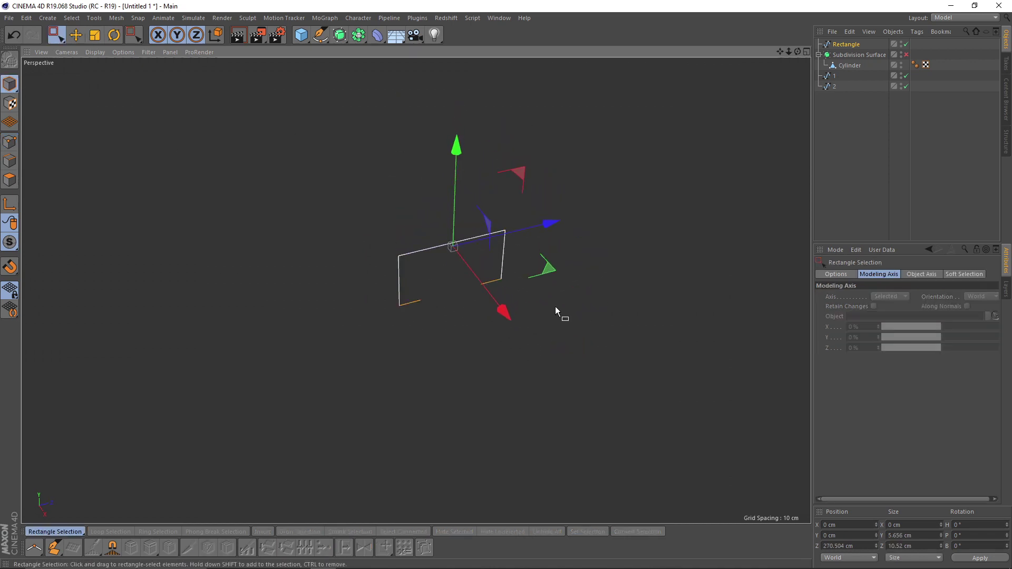
# - Position the open rectangle at the cylinder's upper surface beside the ring groove, at about Y 51.8 cm and Z -12.5 cm
pyautogui.middleClick(555, 306)
pyautogui.middleClick(624, 387)
pyautogui.scroll(-5, 574, 371)
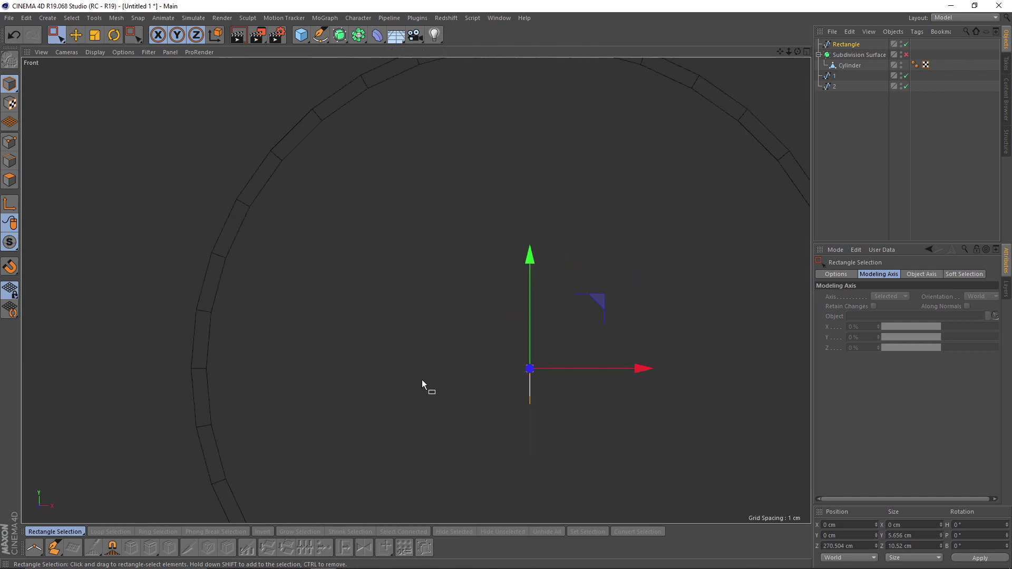
pyautogui.middleClick(427, 305)
pyautogui.middleClick(414, 338)
pyautogui.scroll(-6, 293, 365)
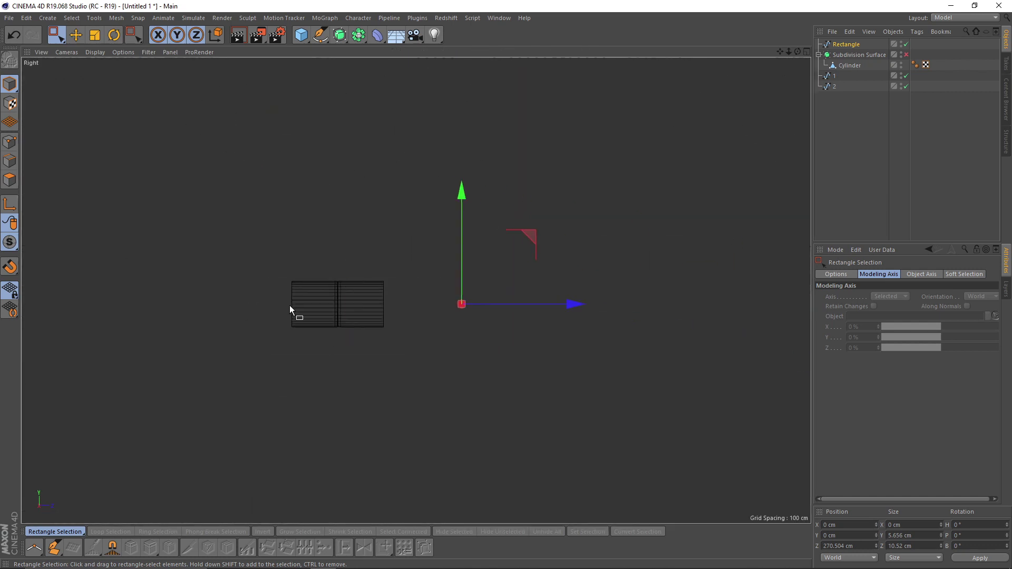
pyautogui.scroll(4, 477, 272)
pyautogui.moveTo(511, 263); pyautogui.dragTo(275, 222)
pyautogui.keyDown('alt'); pyautogui.moveTo(199, 272); pyautogui.dragTo(289, 283, button='right'); pyautogui.keyUp('alt')
pyautogui.keyDown('alt'); pyautogui.moveTo(289, 283); pyautogui.dragTo(422, 242, button='middle'); pyautogui.keyUp('alt')
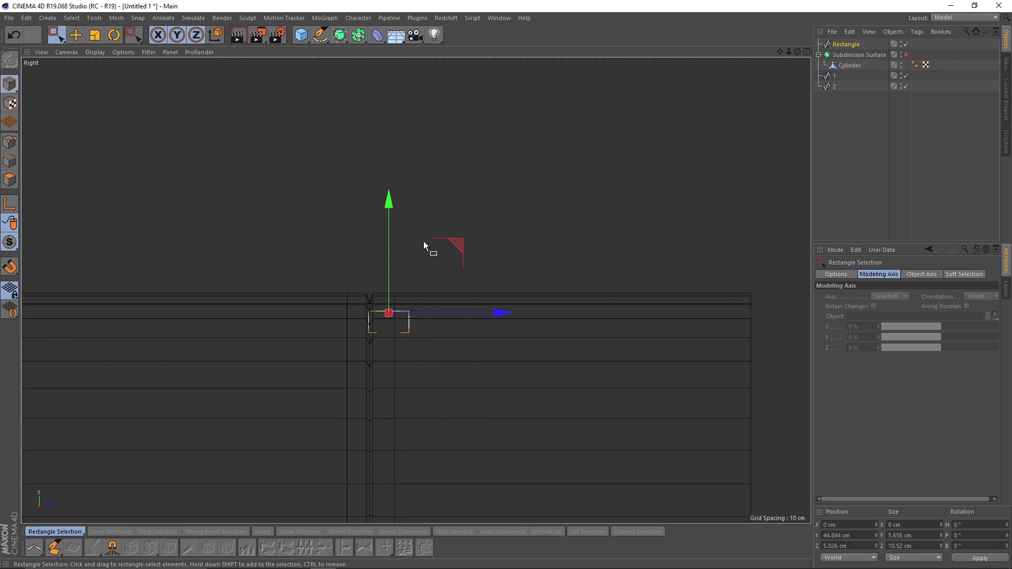
pyautogui.moveTo(424, 242); pyautogui.dragTo(384, 224)
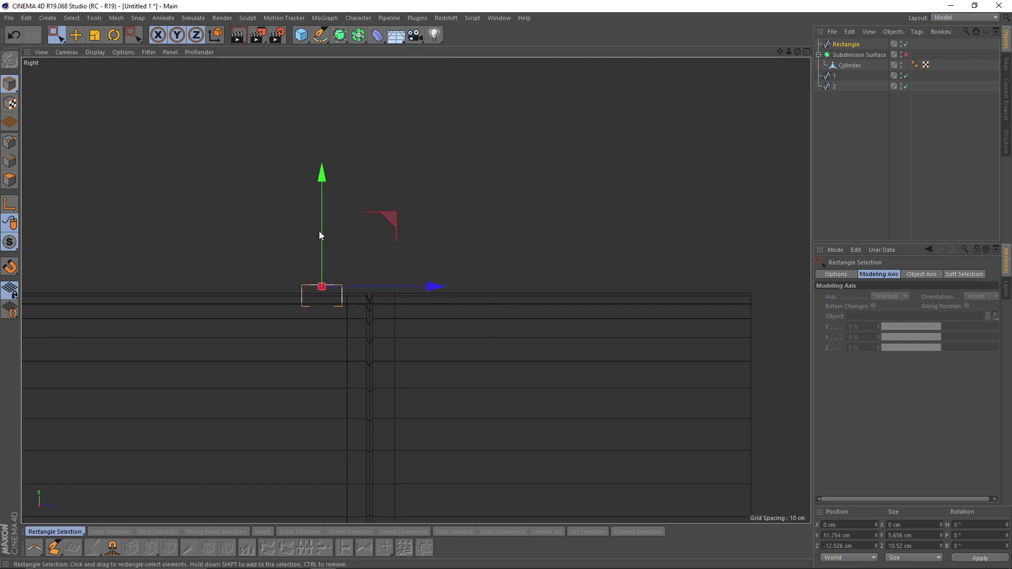
# - Scale the open rectangle down to about 1.7 by 3.1 cm and lower it to about 50.3 cm in Y, over the lengthwise groove
pyautogui.middleClick(234, 191)
pyautogui.middleClick(269, 186)
pyautogui.press('s')
pyautogui.keyDown('alt'); pyautogui.moveTo(396, 214); pyautogui.dragTo(268, 221, button='right'); pyautogui.keyUp('alt')
pyautogui.press('t')
pyautogui.moveTo(542, 268); pyautogui.dragTo(308, 295)
pyautogui.press('e')
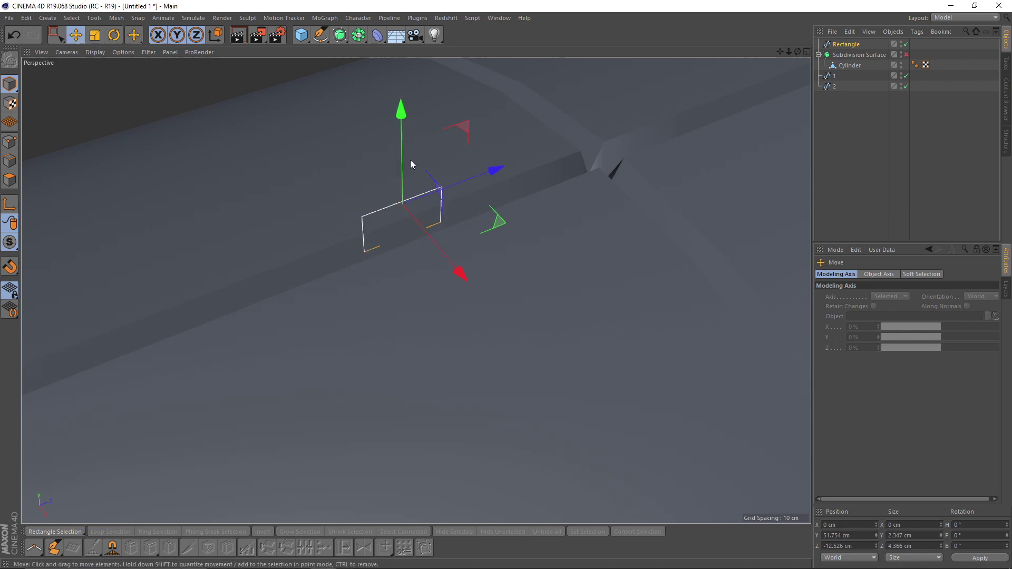
pyautogui.press('t')
pyautogui.moveTo(538, 288); pyautogui.dragTo(460, 297)
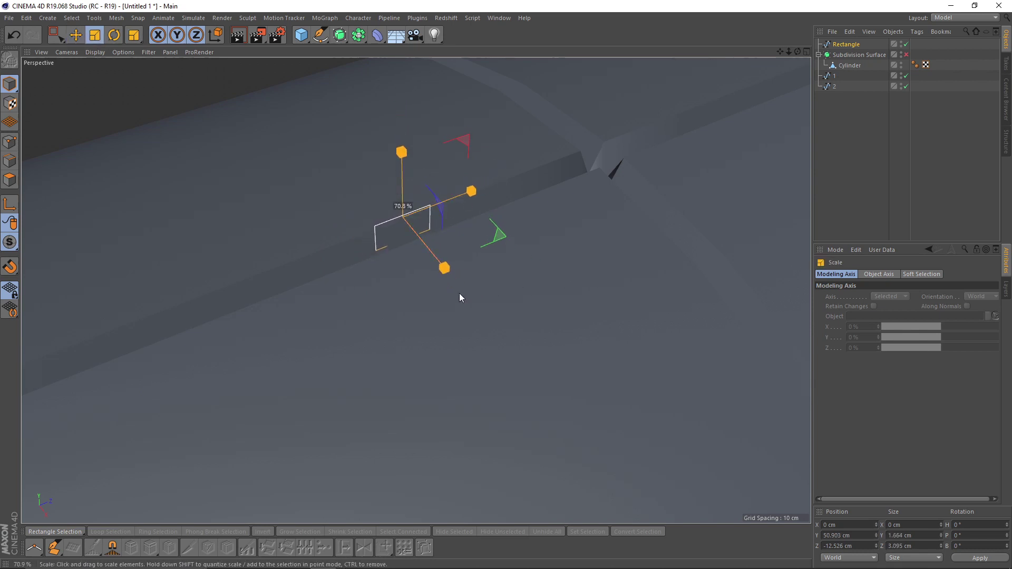
pyautogui.press('e')
pyautogui.scroll(3, 396, 181)
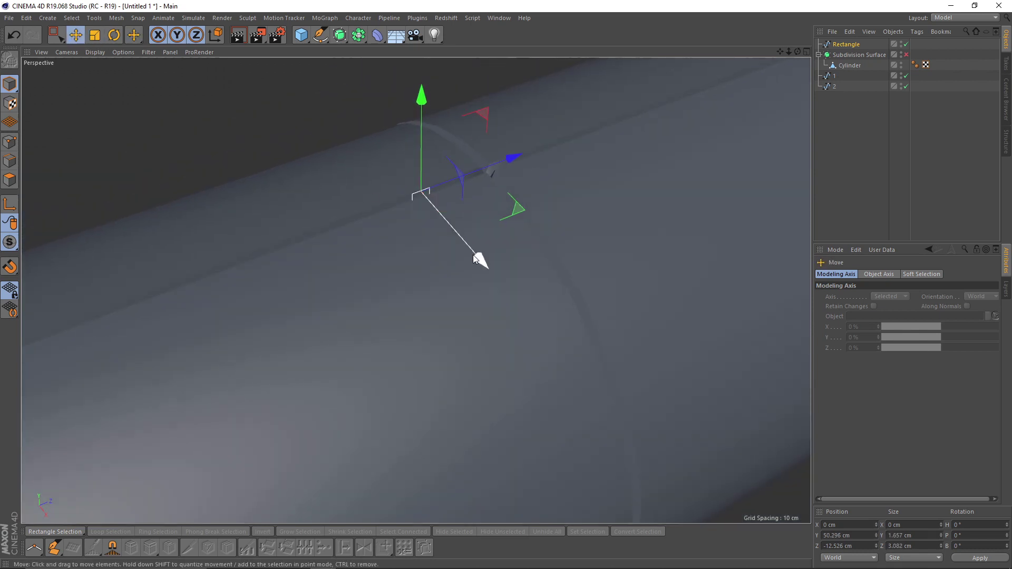
# - Move the open rectangle along X to about 87.2 cm, clear of the cylinder
pyautogui.moveTo(474, 257); pyautogui.dragTo(564, 350)
pyautogui.scroll(-3, 420, 198)
pyautogui.moveTo(492, 233); pyautogui.dragTo(617, 377)
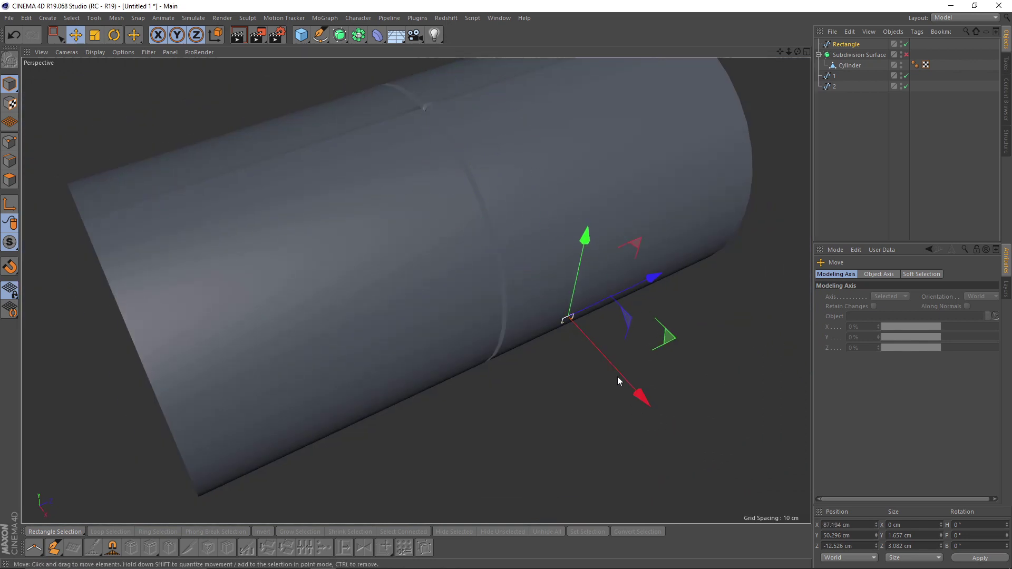
pyautogui.scroll(-3, 515, 289)
# - In the Right view, raise the open rectangle above the cylinder to about Y 54.5 cm and Z -14.5 cm
pyautogui.middleClick(515, 300)
pyautogui.middleClick(640, 293)
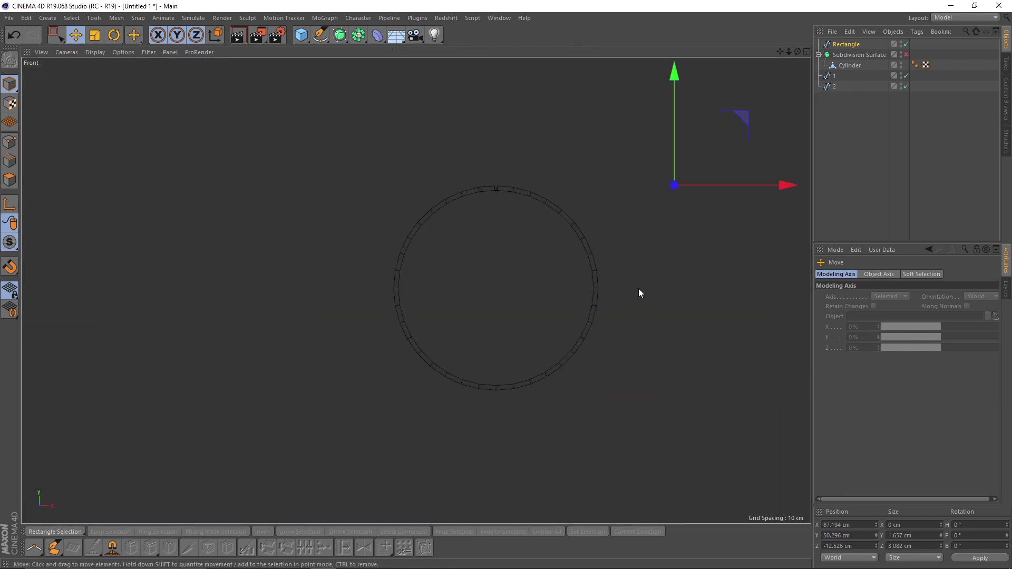
pyautogui.middleClick(638, 293)
pyautogui.middleClick(284, 357)
pyautogui.scroll(2, 411, 258)
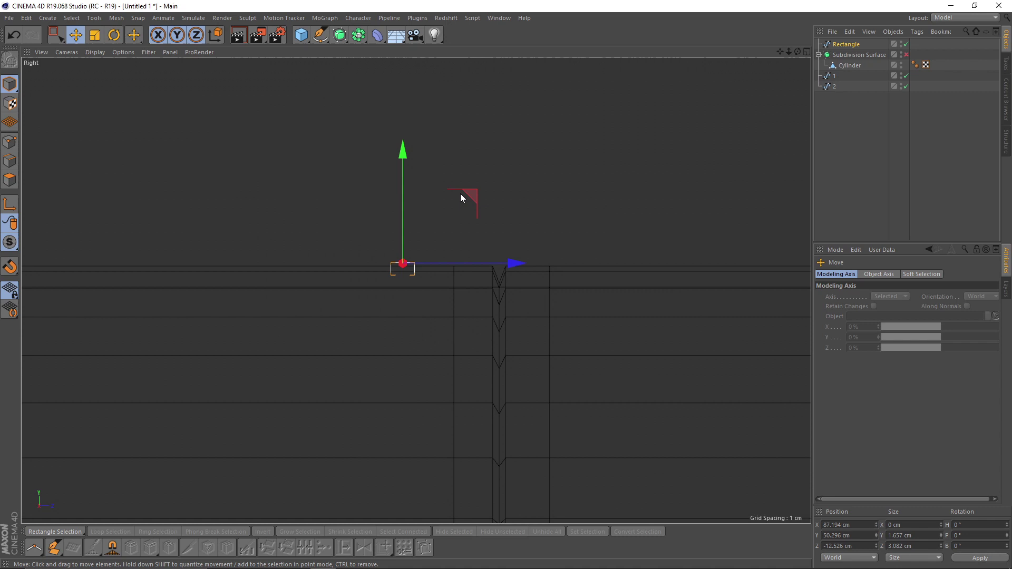
pyautogui.moveTo(460, 194); pyautogui.dragTo(444, 162)
pyautogui.scroll(8, 435, 226)
pyautogui.keyDown('alt'); pyautogui.moveTo(412, 216); pyautogui.dragTo(450, 202, button='middle'); pyautogui.keyUp('alt')
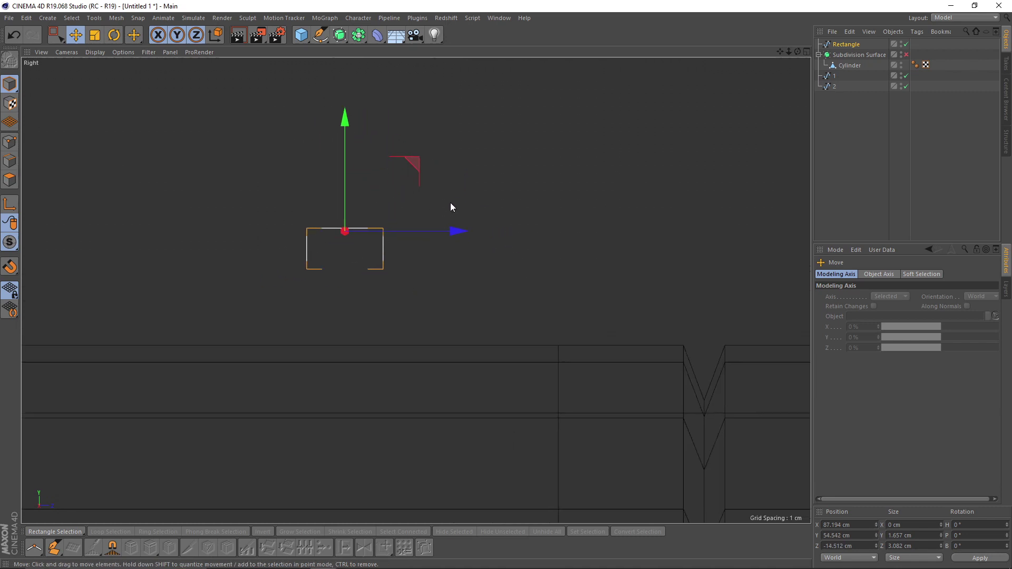
pyautogui.scroll(1, 267, 225)
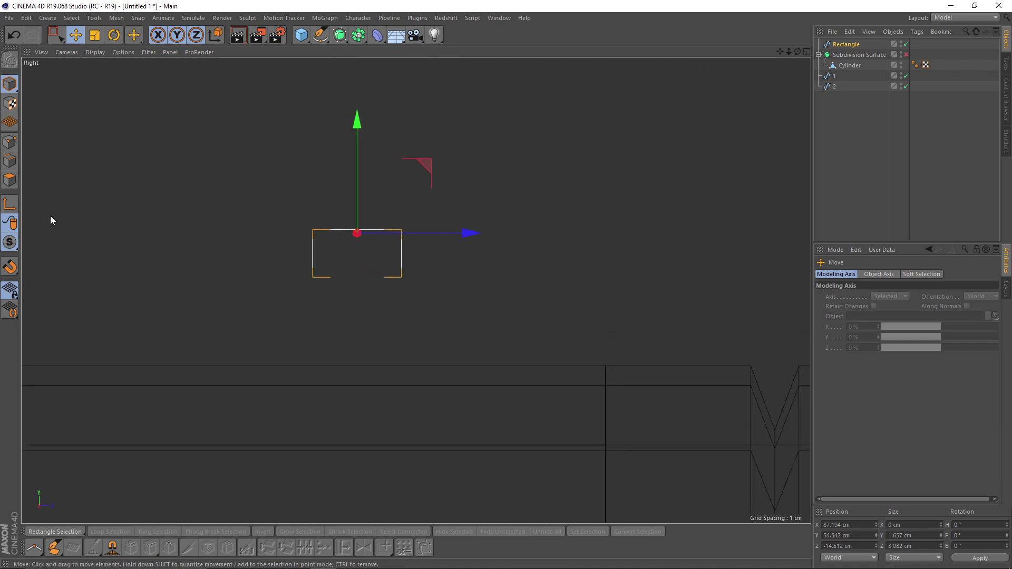
# - Enable axis editing for the rectangle and turn on snapping with Spline Snap
pyautogui.click(10, 205)
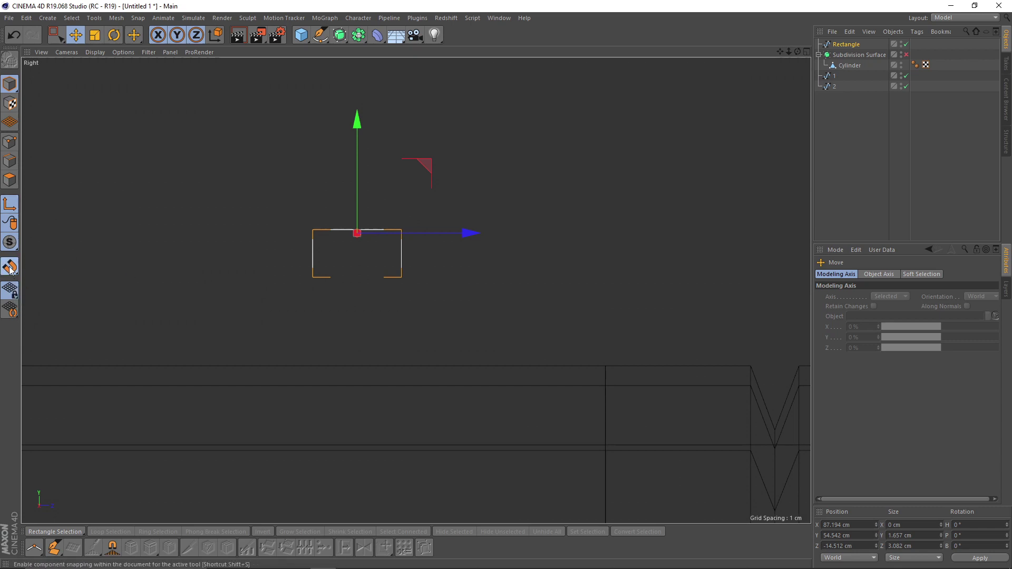
pyautogui.click(9, 268)
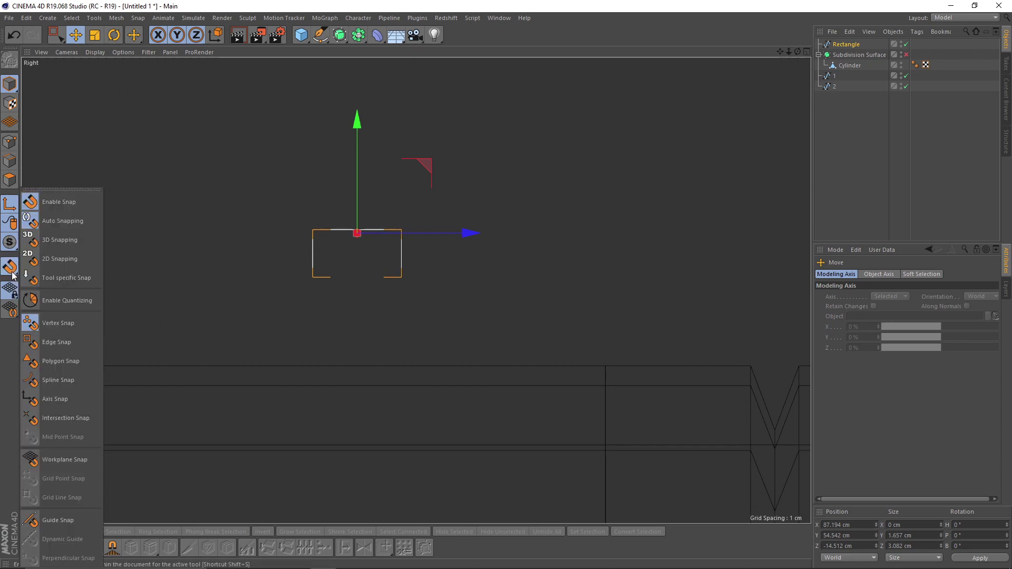
pyautogui.click(349, 273)
pyautogui.scroll(4, 349, 272)
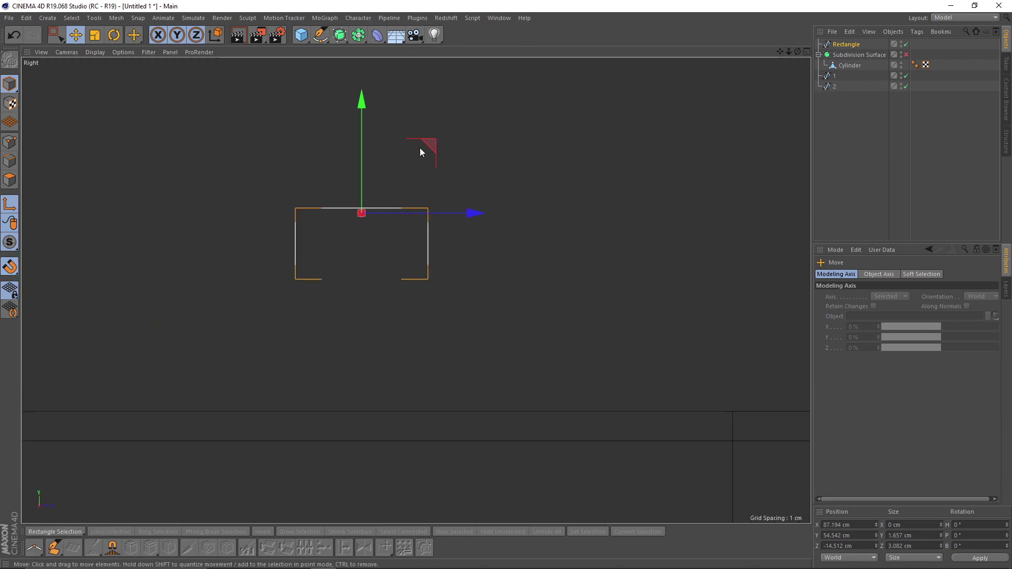
pyautogui.click(15, 270)
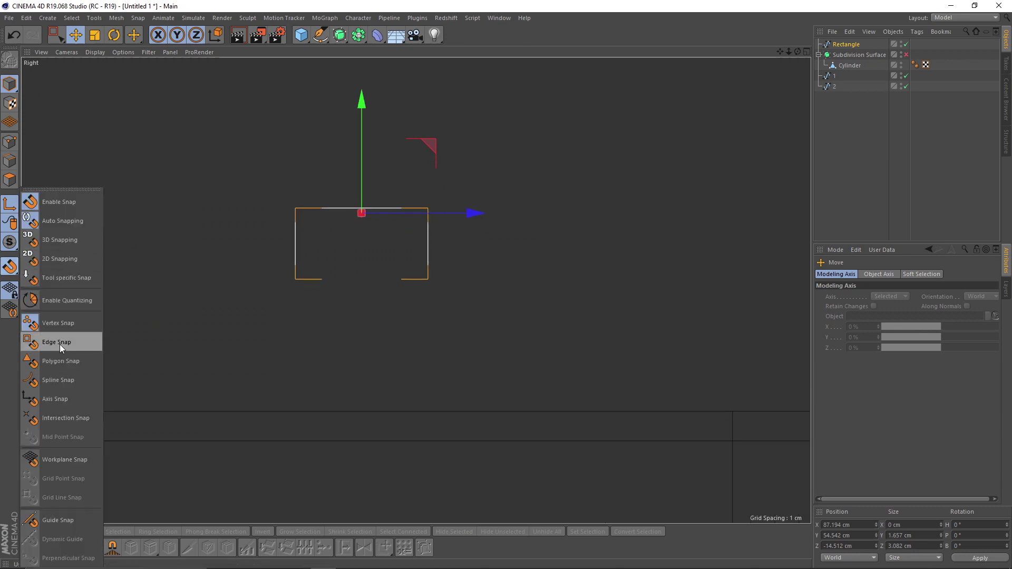
pyautogui.click(59, 378)
pyautogui.scroll(2, 340, 248)
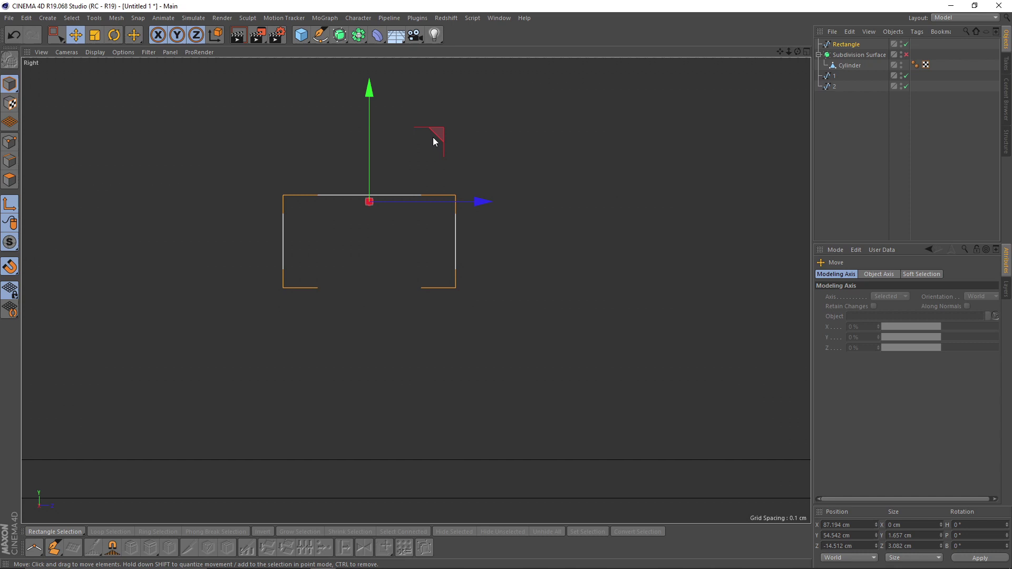
# - Snap the rectangle's axis to its lower corner, shift it to the middle of the open side at about Z -14.57 cm, and end axis editing
pyautogui.moveTo(434, 141); pyautogui.dragTo(348, 227)
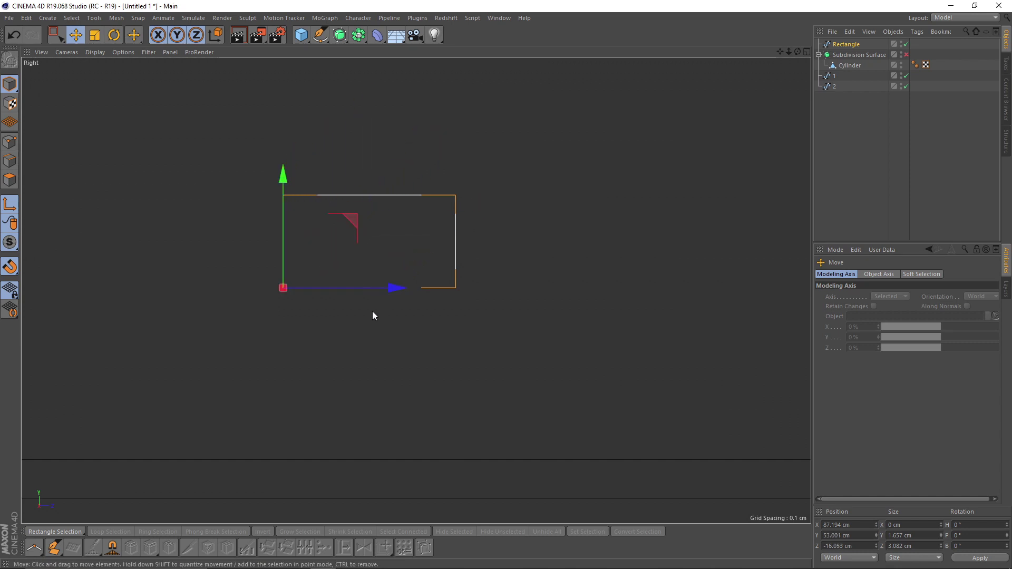
pyautogui.click(10, 267)
pyautogui.click(12, 205)
pyautogui.moveTo(386, 294); pyautogui.dragTo(483, 287)
pyautogui.click(7, 209)
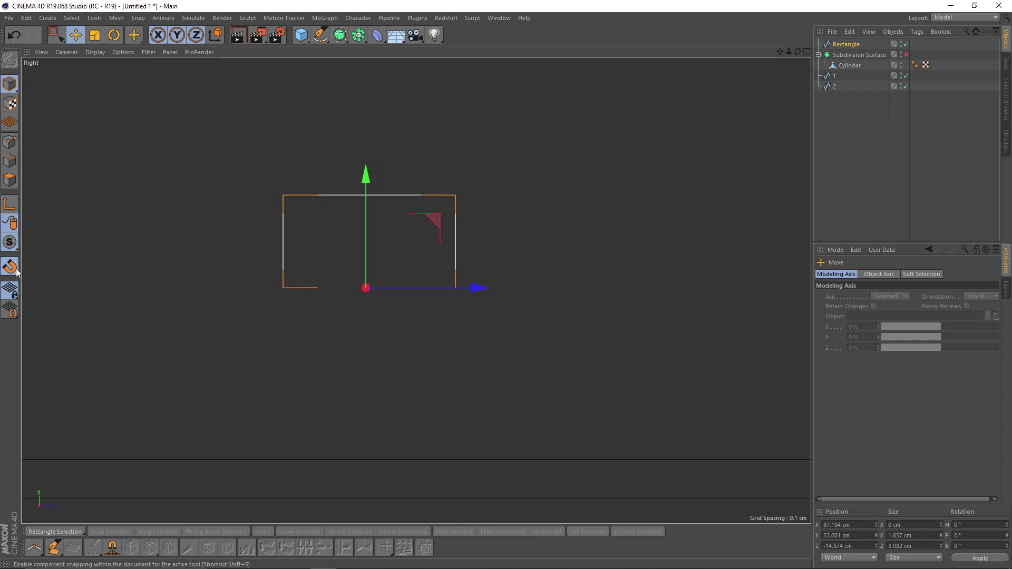
# - Set the rectangle's X, Y and Z position to 0 in the perspective view
pyautogui.scroll(-3, 376, 236)
pyautogui.press('F1')
pyautogui.scroll(-5, 337, 227)
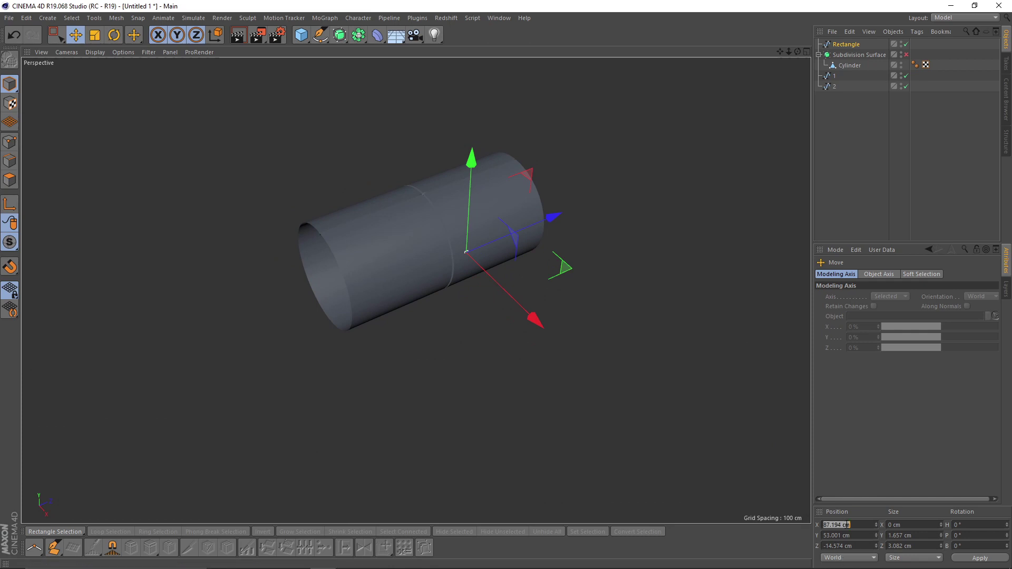
pyautogui.click(843, 545)
pyautogui.write('0')
pyautogui.press('Return')
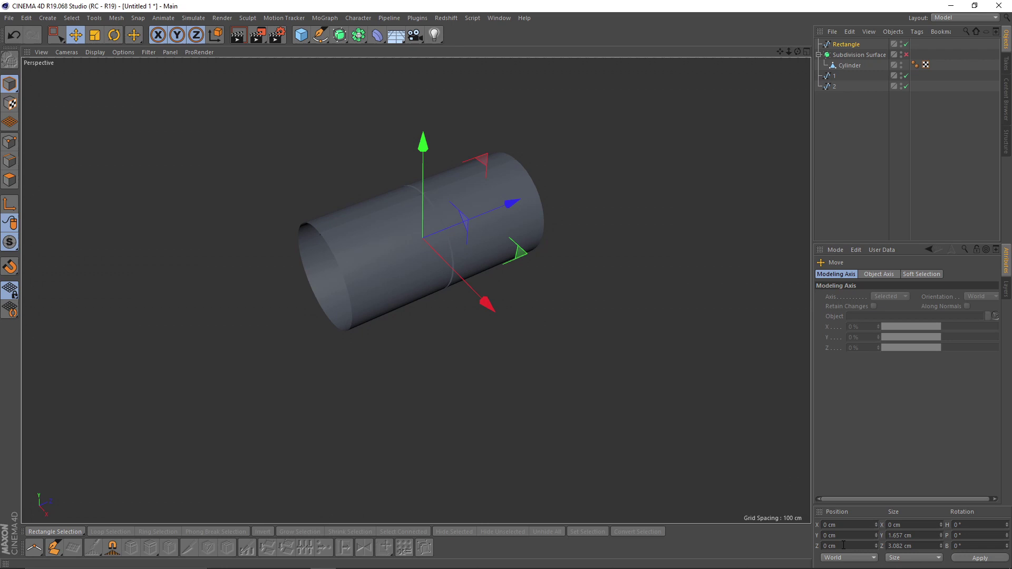
# - Hide the Subdivision Surface with its cylinder in the viewport to expose the rectangle at the origin
pyautogui.keyDown('alt'); pyautogui.moveTo(490, 207); pyautogui.dragTo(540, 180); pyautogui.keyUp('alt')
pyautogui.moveTo(438, 253)
pyautogui.keyDown('alt'); pyautogui.mouseDown()
pyautogui.moveTo(466, 252)
pyautogui.moveTo(448, 266)
pyautogui.mouseUp(); pyautogui.keyUp('alt')
pyautogui.scroll(5, 508, 238)
pyautogui.keyDown('alt'); pyautogui.moveTo(448, 266); pyautogui.dragTo(545, 206, button='middle'); pyautogui.keyUp('alt')
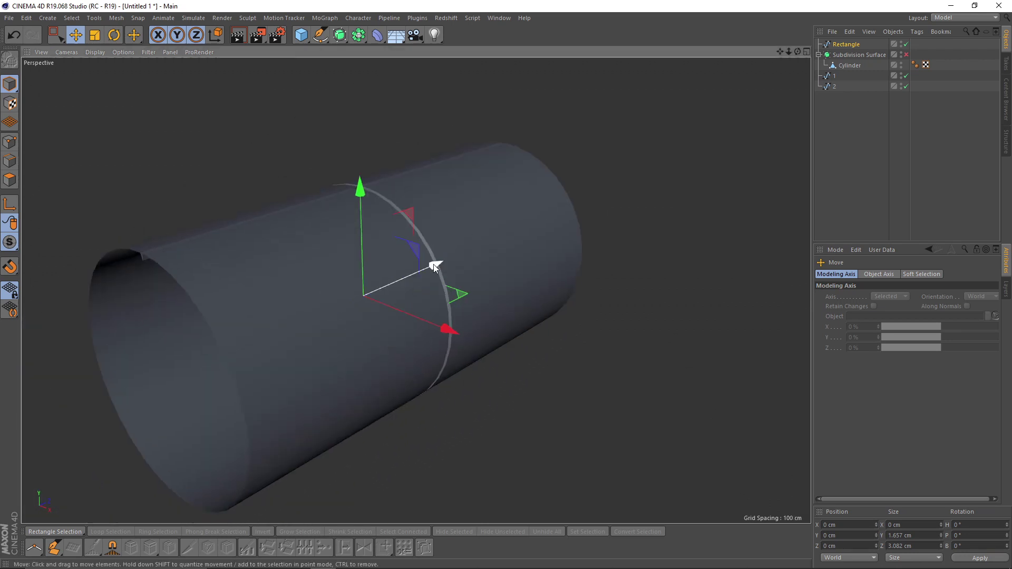
pyautogui.keyDown('alt'); pyautogui.moveTo(488, 271); pyautogui.dragTo(602, 214); pyautogui.keyUp('alt')
pyautogui.keyDown('alt'); pyautogui.moveTo(505, 214); pyautogui.dragTo(541, 209); pyautogui.keyUp('alt')
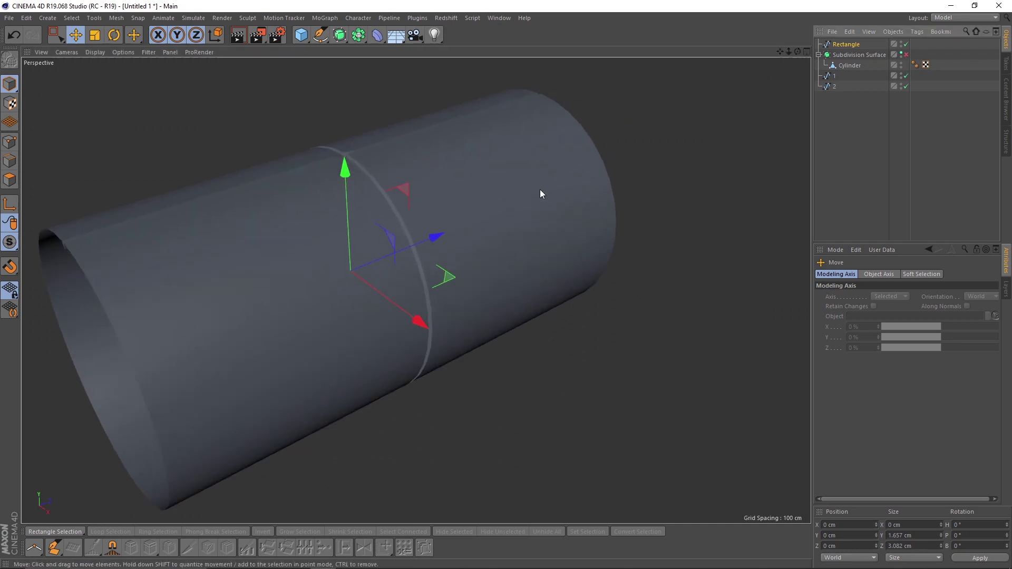
pyautogui.click(901, 54)
pyautogui.scroll(3, 445, 255)
pyautogui.moveTo(357, 240)
pyautogui.keyDown('alt'); pyautogui.mouseDown(button='middle')
pyautogui.moveTo(336, 240)
pyautogui.moveTo(359, 232)
pyautogui.mouseUp(button='middle'); pyautogui.keyUp('alt')
pyautogui.keyDown('alt'); pyautogui.moveTo(359, 236); pyautogui.dragTo(394, 227); pyautogui.keyUp('alt')
# - Add a Circle spline and scale it down to about 1.08 cm in diameter
pyautogui.click(321, 35)
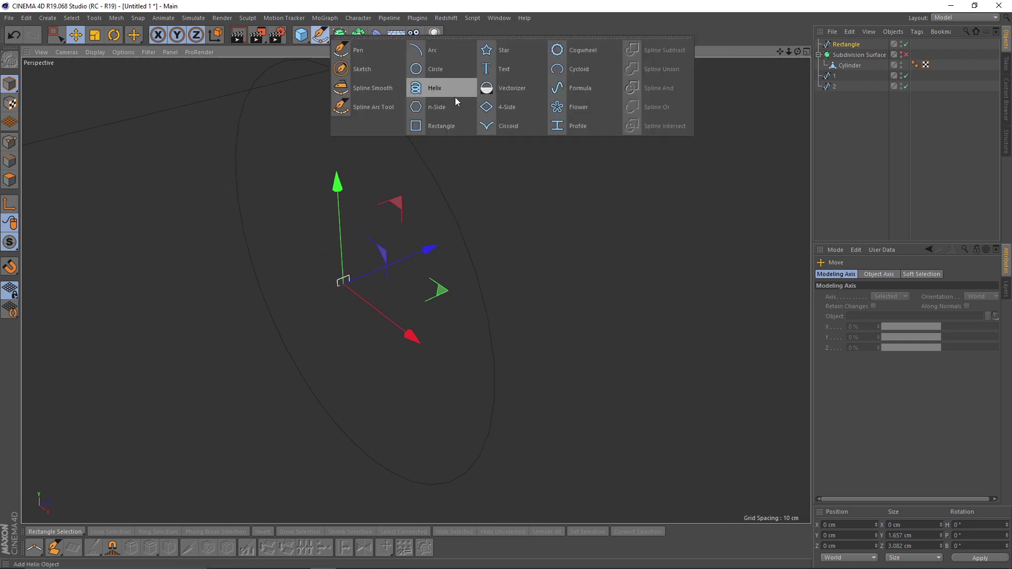
pyautogui.click(435, 67)
pyautogui.scroll(-2, 453, 288)
pyautogui.press('t')
pyautogui.moveTo(487, 294); pyautogui.dragTo(156, 361)
pyautogui.keyDown('alt'); pyautogui.moveTo(303, 303); pyautogui.dragTo(440, 285, button='right'); pyautogui.keyUp('alt')
pyautogui.moveTo(447, 287); pyautogui.dragTo(322, 317)
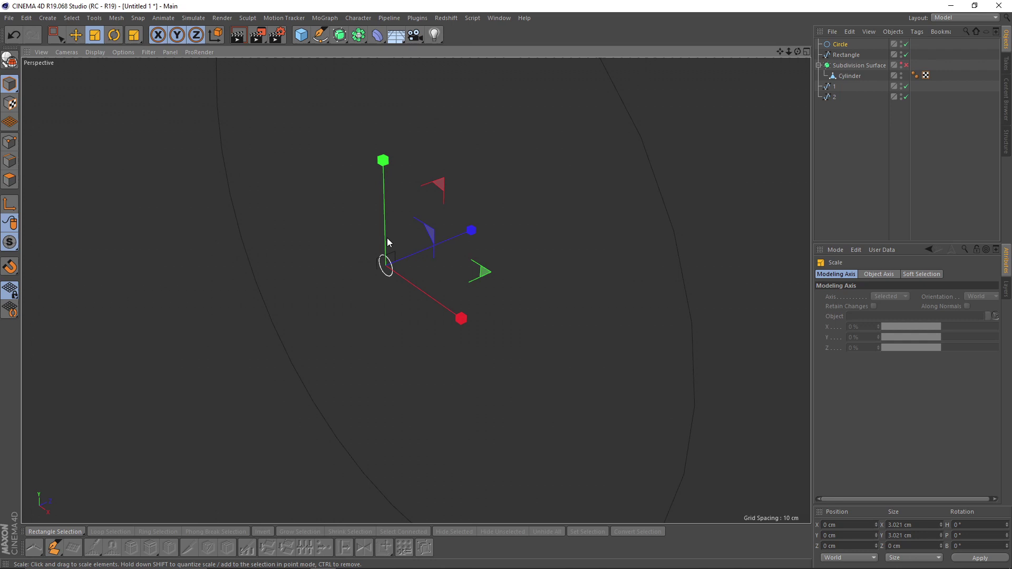
pyautogui.keyDown('alt'); pyautogui.moveTo(387, 236); pyautogui.dragTo(581, 317, button='right'); pyautogui.keyUp('alt')
pyautogui.moveTo(582, 321); pyautogui.dragTo(267, 362)
pyautogui.scroll(-3, 267, 361)
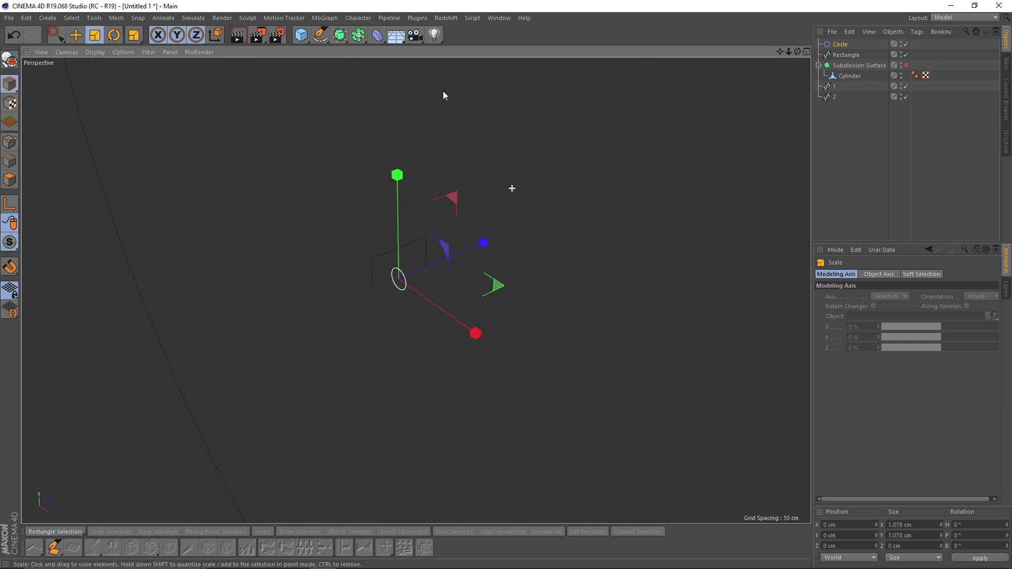
# - Add a Sweep object and place the Circle and Rectangle inside it as profile and path
pyautogui.moveTo(340, 35); pyautogui.dragTo(386, 93)
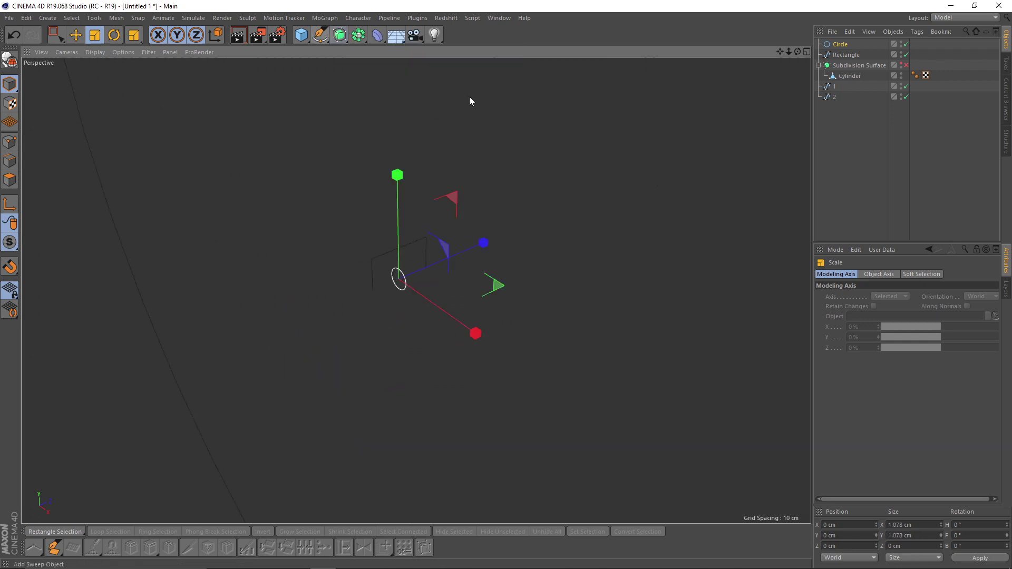
pyautogui.click(835, 57)
pyautogui.keyDown('shift'); pyautogui.click(837, 63); pyautogui.keyUp('shift')
pyautogui.moveTo(837, 62); pyautogui.dragTo(842, 45)
pyautogui.scroll(5, 384, 237)
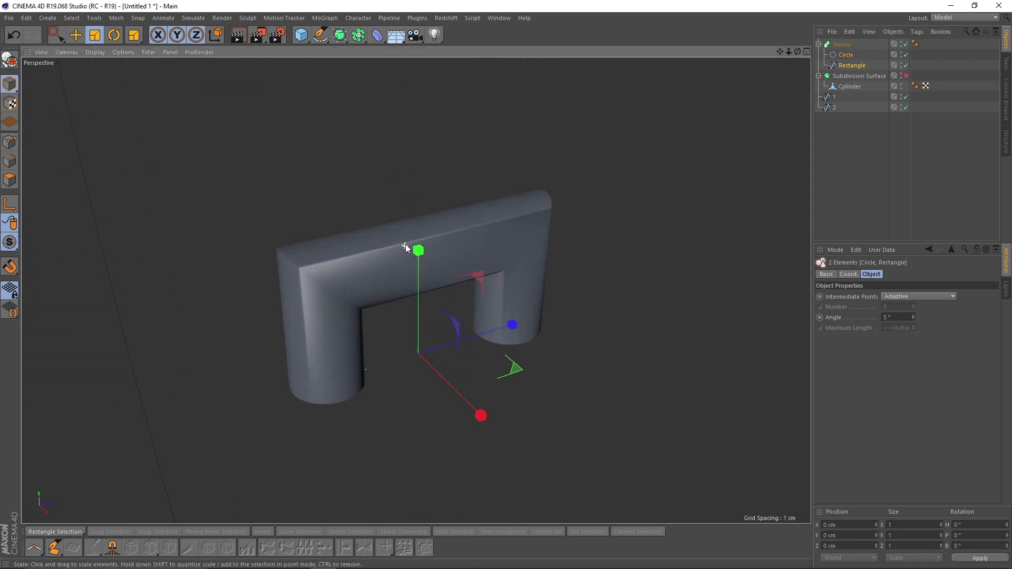
# - Switch the viewport display to shading with lines to show the sweep's mesh
pyautogui.click(99, 55)
pyautogui.click(118, 85)
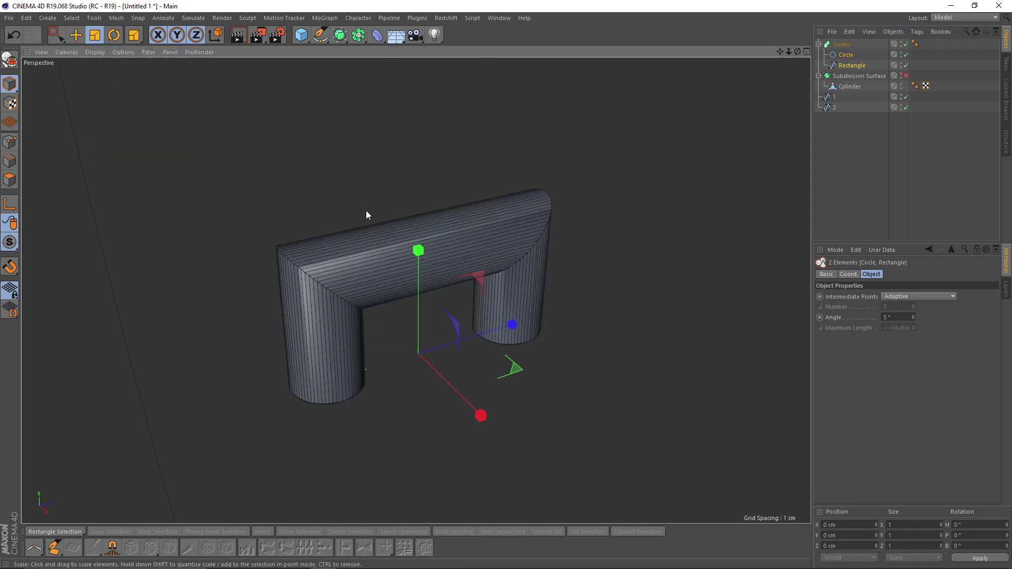
pyautogui.keyDown('alt'); pyautogui.moveTo(367, 215); pyautogui.dragTo(451, 268); pyautogui.keyUp('alt')
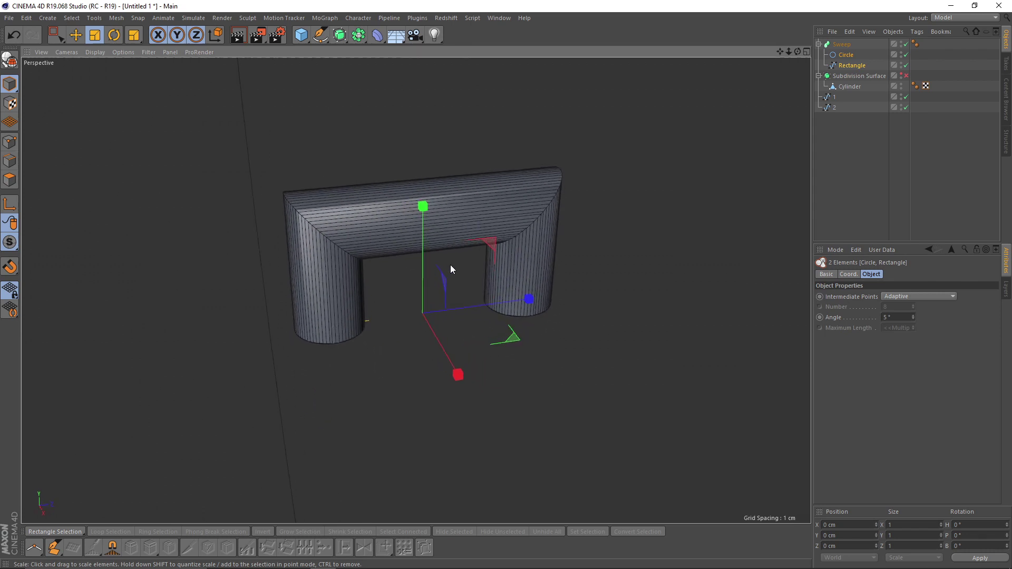
pyautogui.keyDown('alt'); pyautogui.moveTo(450, 265); pyautogui.dragTo(455, 266, button='middle'); pyautogui.keyUp('alt')
# - Disable the Sweep and set the Rectangle spline's type to B-Spline
pyautogui.click(846, 64)
pyautogui.click(906, 45)
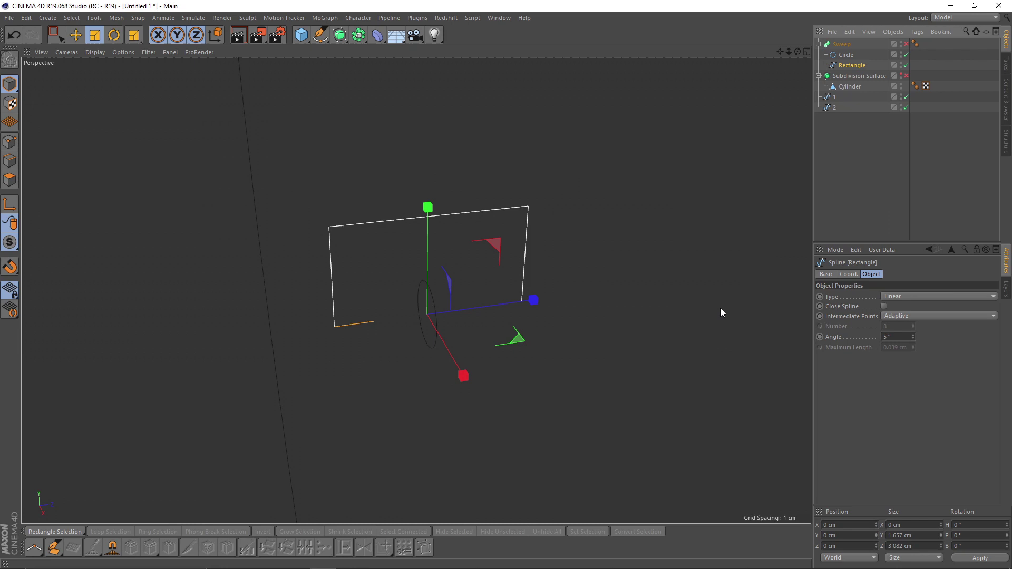
pyautogui.click(903, 295)
pyautogui.click(899, 339)
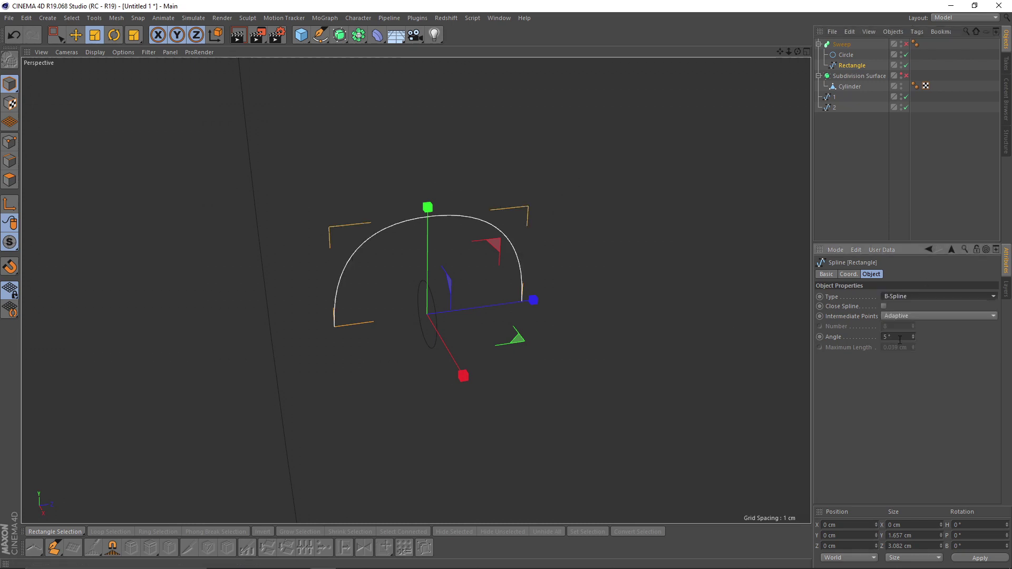
# - In point mode, lower the rectangle's two top points to about Y 1.15 cm and set them about 2.6 cm apart in Z
pyautogui.moveTo(463, 310)
pyautogui.keyDown('alt'); pyautogui.mouseDown()
pyautogui.moveTo(415, 290)
pyautogui.moveTo(457, 297)
pyautogui.mouseUp(); pyautogui.keyUp('alt')
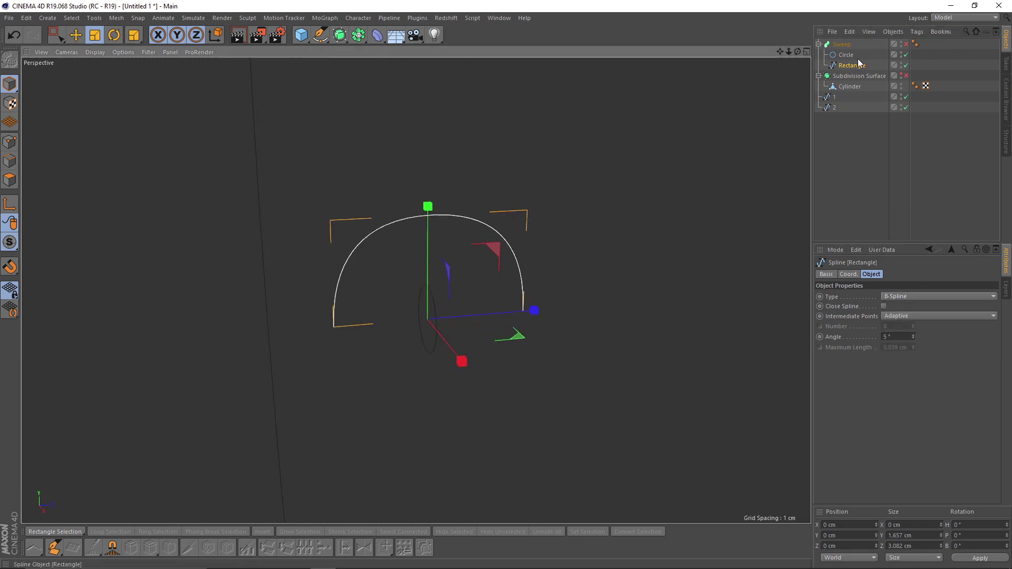
pyautogui.click(12, 147)
pyautogui.moveTo(433, 115); pyautogui.dragTo(434, 132)
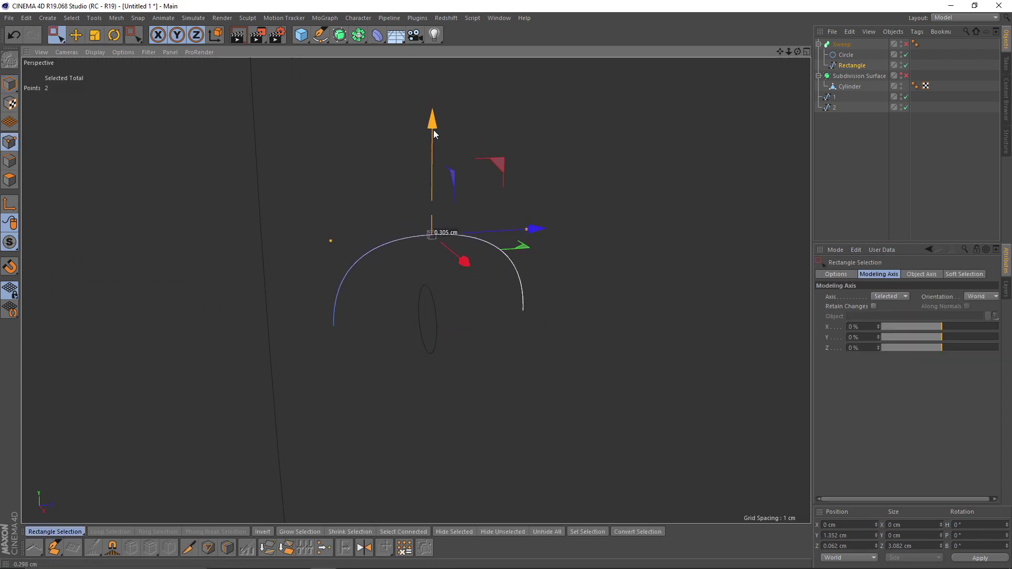
pyautogui.press('t')
pyautogui.moveTo(536, 228); pyautogui.dragTo(510, 238)
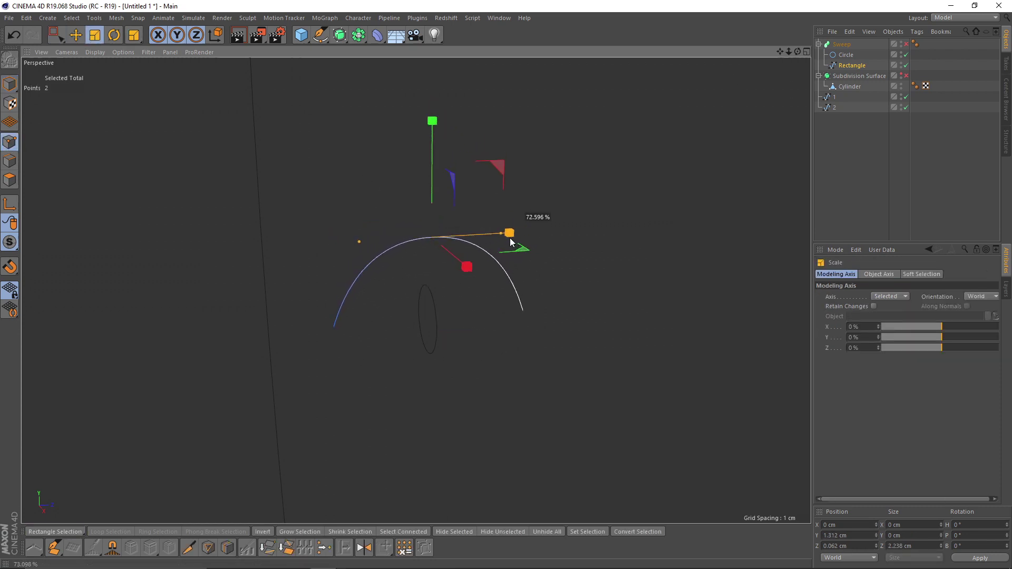
pyautogui.press('e')
pyautogui.moveTo(430, 138); pyautogui.dragTo(430, 148)
pyautogui.press('t')
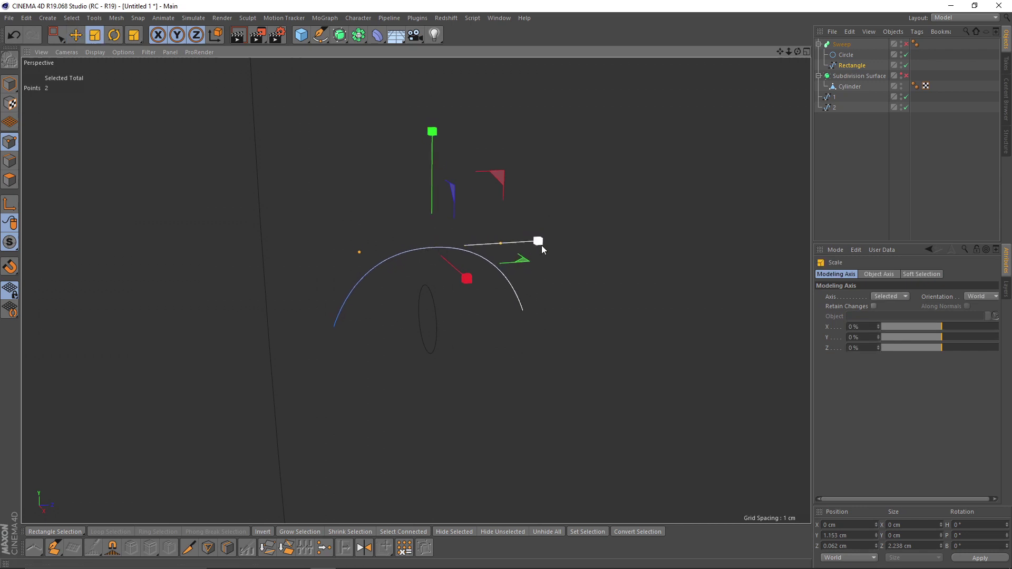
pyautogui.moveTo(541, 245); pyautogui.dragTo(560, 245)
# - Deselect the spline and re-enable the Sweep to show the curved handle
pyautogui.click(881, 51)
pyautogui.click(906, 45)
pyautogui.keyDown('alt'); pyautogui.moveTo(451, 166); pyautogui.dragTo(548, 221); pyautogui.keyUp('alt')
pyautogui.scroll(5, 470, 222)
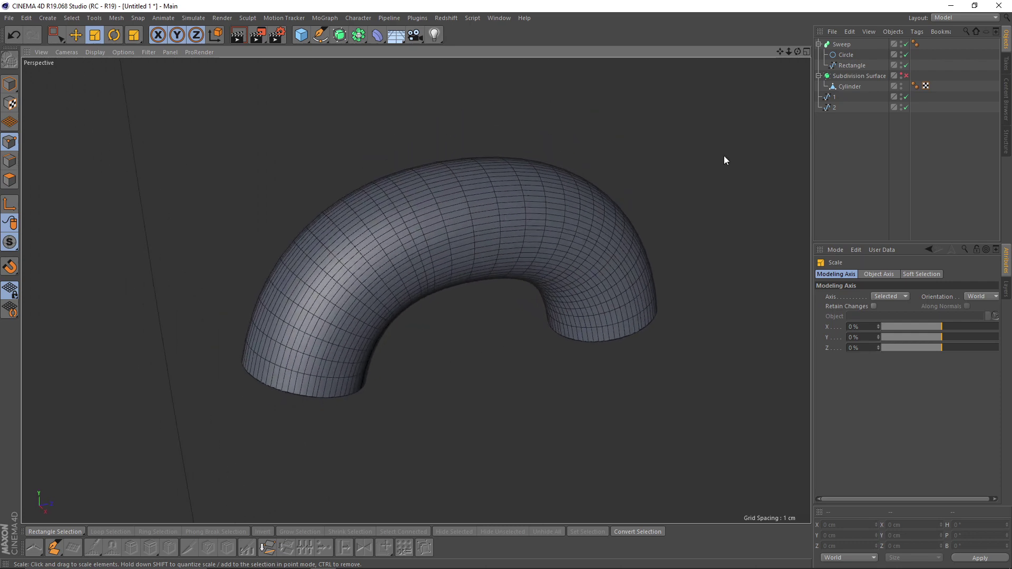
# - Set the Rectangle spline's intermediate-point angle to 18° to reduce segments along the sweep
pyautogui.click(851, 65)
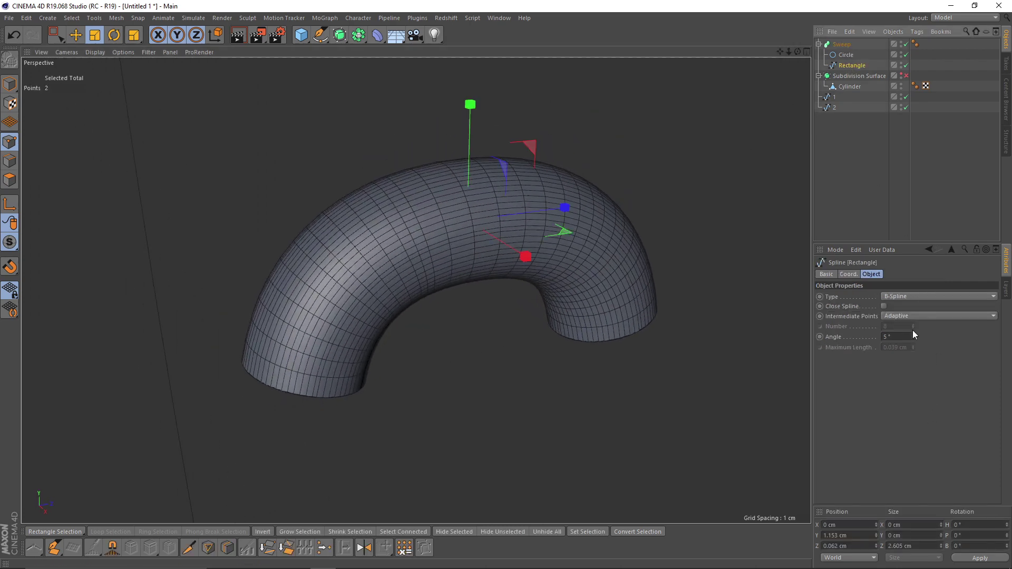
pyautogui.keyDown('alt'); pyautogui.moveTo(534, 259); pyautogui.dragTo(565, 274); pyautogui.keyUp('alt')
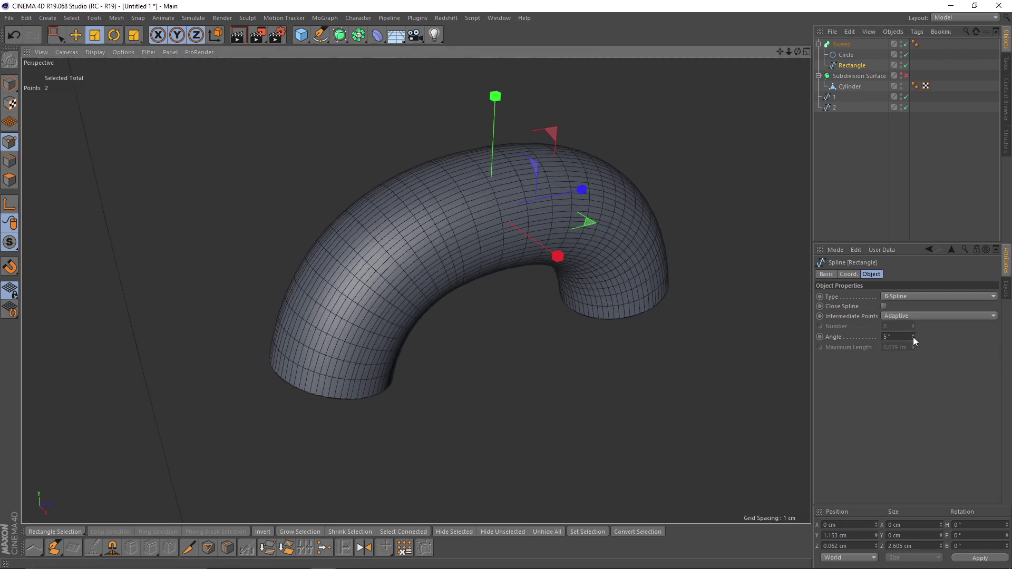
pyautogui.moveTo(912, 337); pyautogui.dragTo(927, 319)
pyautogui.keyDown('alt'); pyautogui.moveTo(675, 289); pyautogui.dragTo(604, 298); pyautogui.keyUp('alt')
pyautogui.moveTo(913, 336); pyautogui.dragTo(912, 342)
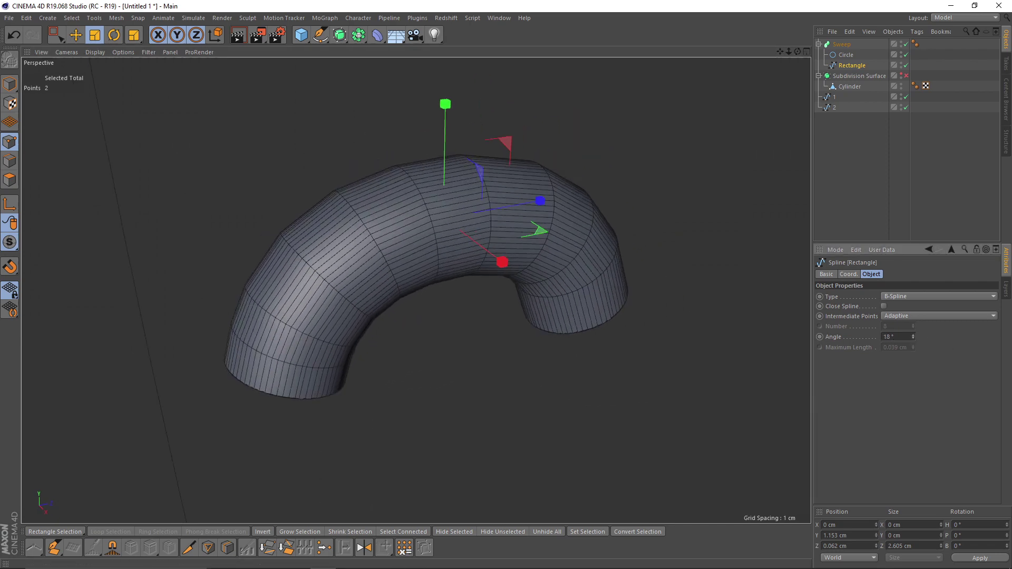
# - Set the Circle spline's intermediate-point angle to 53° to reduce the segments around the sweep
pyautogui.click(845, 55)
pyautogui.keyDown('alt'); pyautogui.moveTo(759, 107); pyautogui.dragTo(551, 202); pyautogui.keyUp('alt')
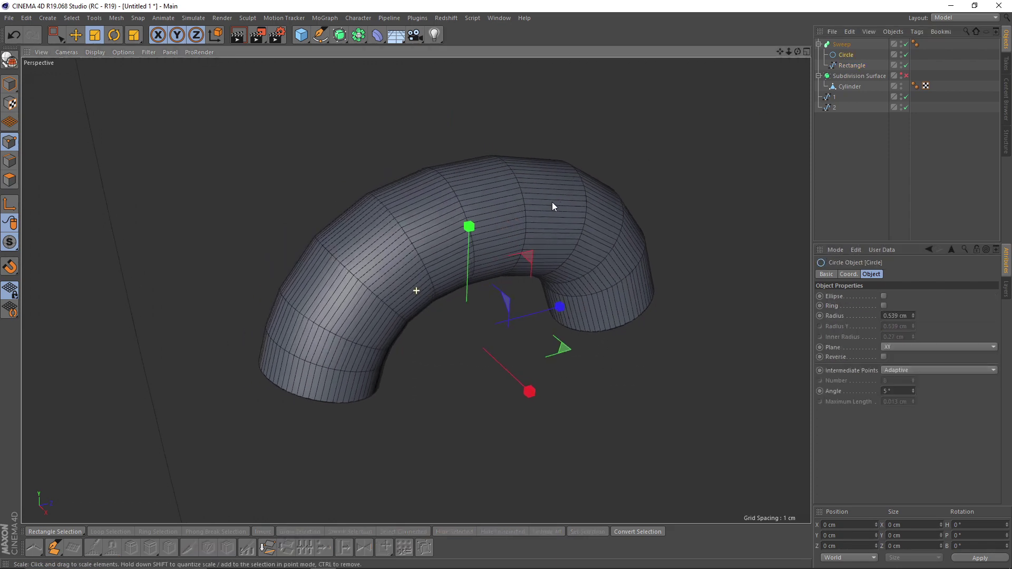
pyautogui.moveTo(913, 392); pyautogui.dragTo(913, 384)
pyautogui.keyDown('alt'); pyautogui.moveTo(561, 294); pyautogui.dragTo(529, 255); pyautogui.keyUp('alt')
pyautogui.keyDown('alt'); pyautogui.moveTo(528, 255); pyautogui.dragTo(415, 290, button='right'); pyautogui.keyUp('alt')
pyautogui.keyDown('alt'); pyautogui.moveTo(416, 289); pyautogui.dragTo(533, 270); pyautogui.keyUp('alt')
pyautogui.keyDown('alt'); pyautogui.moveTo(533, 270); pyautogui.dragTo(550, 260, button='right'); pyautogui.keyUp('alt')
pyautogui.keyDown('alt'); pyautogui.moveTo(519, 255); pyautogui.dragTo(501, 246); pyautogui.keyUp('alt')
pyautogui.keyDown('alt'); pyautogui.moveTo(504, 247); pyautogui.dragTo(514, 245, button='middle'); pyautogui.keyUp('alt')
pyautogui.keyDown('alt'); pyautogui.moveTo(514, 245); pyautogui.dragTo(519, 252); pyautogui.keyUp('alt')
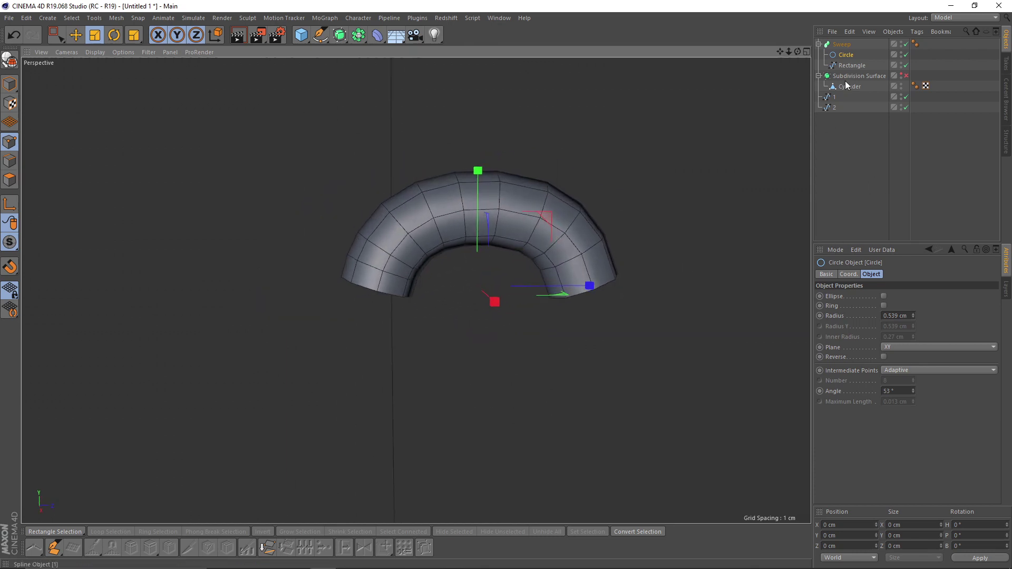
# - Set both the start and end caps of the Sweep to None
pyautogui.click(841, 44)
pyautogui.keyDown('alt'); pyautogui.moveTo(658, 324); pyautogui.dragTo(641, 331); pyautogui.keyUp('alt')
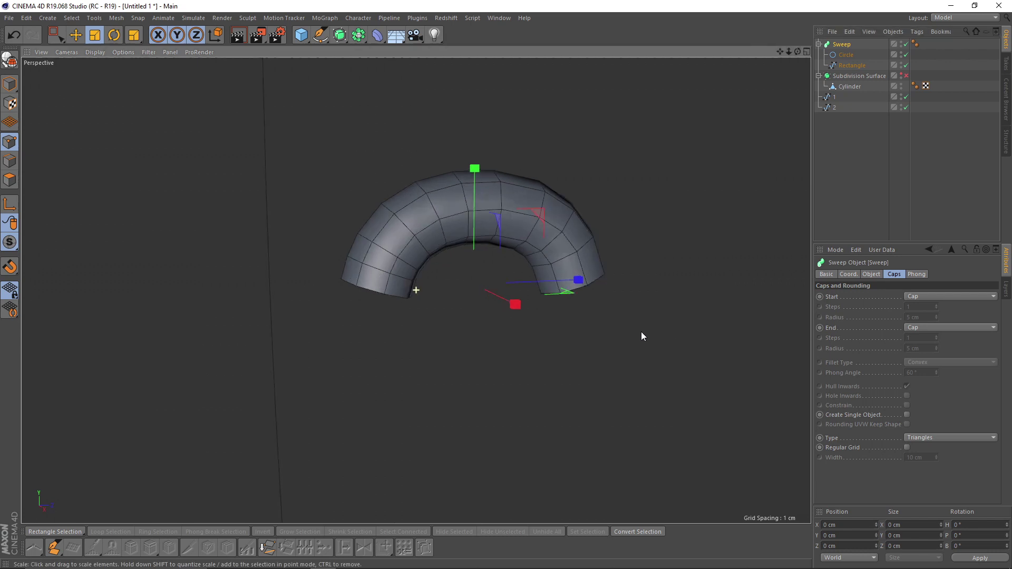
pyautogui.click(931, 296)
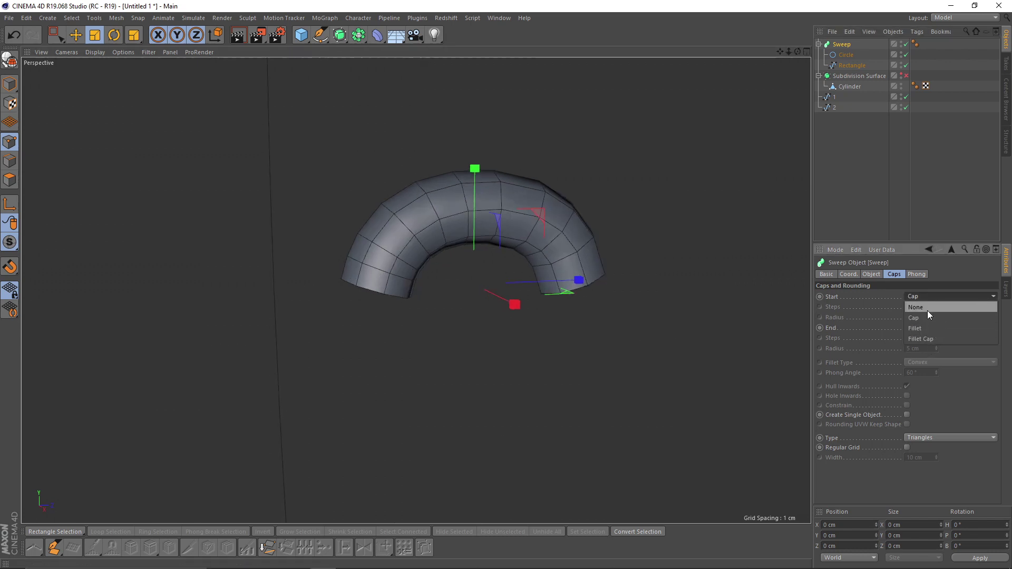
pyautogui.click(927, 308)
pyautogui.keyDown('alt'); pyautogui.moveTo(625, 306); pyautogui.dragTo(703, 251); pyautogui.keyUp('alt')
pyautogui.click(927, 326)
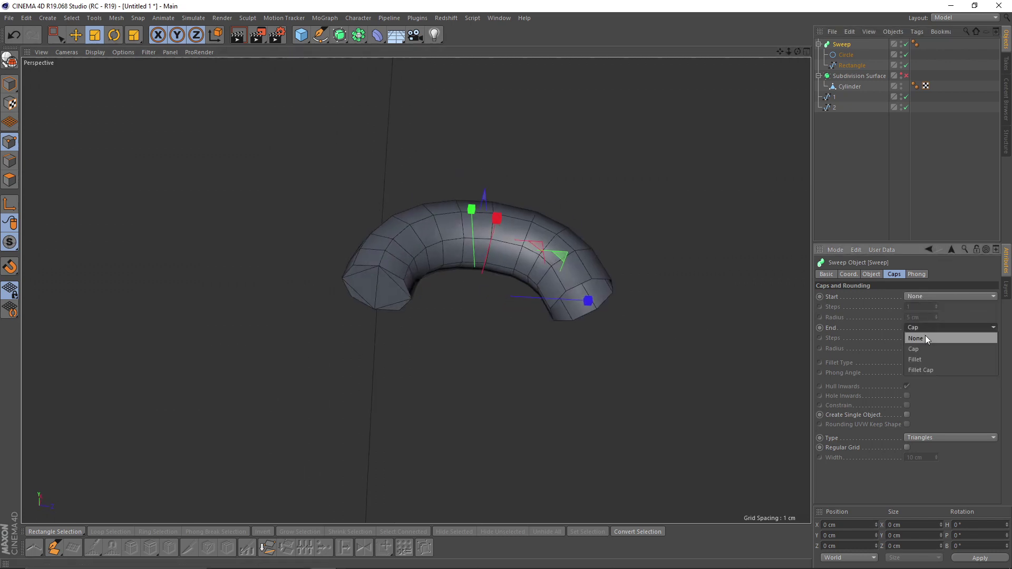
pyautogui.click(924, 337)
pyautogui.keyDown('alt'); pyautogui.moveTo(467, 245); pyautogui.dragTo(476, 306); pyautogui.keyUp('alt')
pyautogui.keyDown('alt'); pyautogui.moveTo(476, 305); pyautogui.dragTo(428, 324, button='right'); pyautogui.keyUp('alt')
pyautogui.scroll(-9, 428, 325)
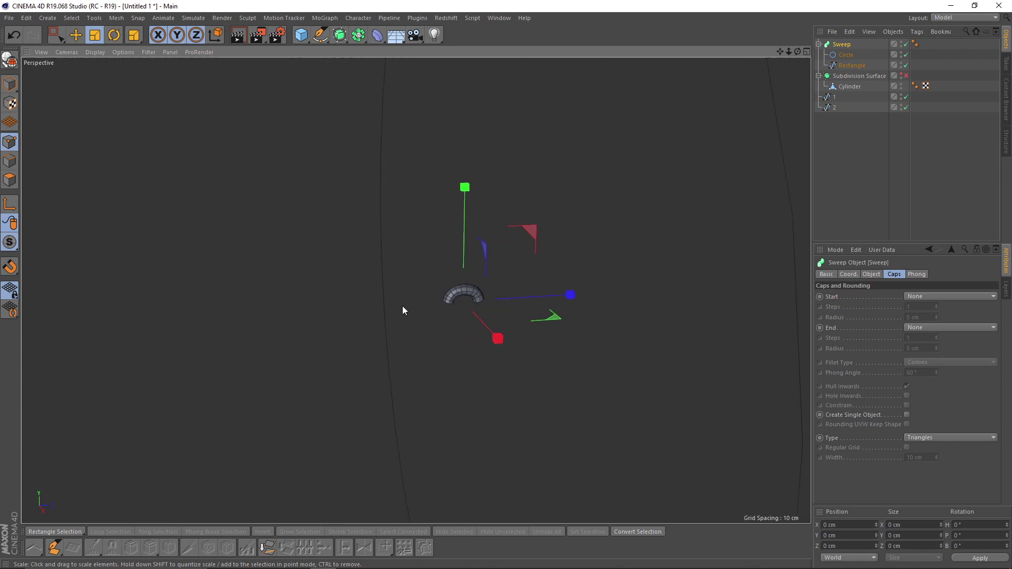
# - Reduce the Circle spline's radius, trying 0.5 cm and settling on 0.4 cm
pyautogui.scroll(5, 393, 319)
pyautogui.keyDown('alt'); pyautogui.moveTo(378, 289); pyautogui.dragTo(424, 279, button='right'); pyautogui.keyUp('alt')
pyautogui.click(846, 55)
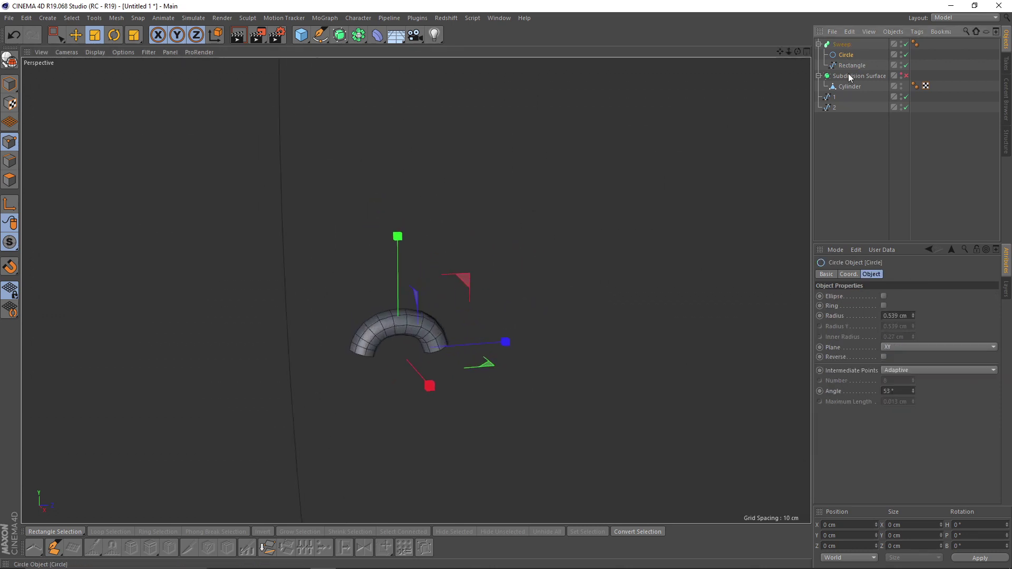
pyautogui.click(898, 316)
pyautogui.write('0.5')
pyautogui.press('Return')
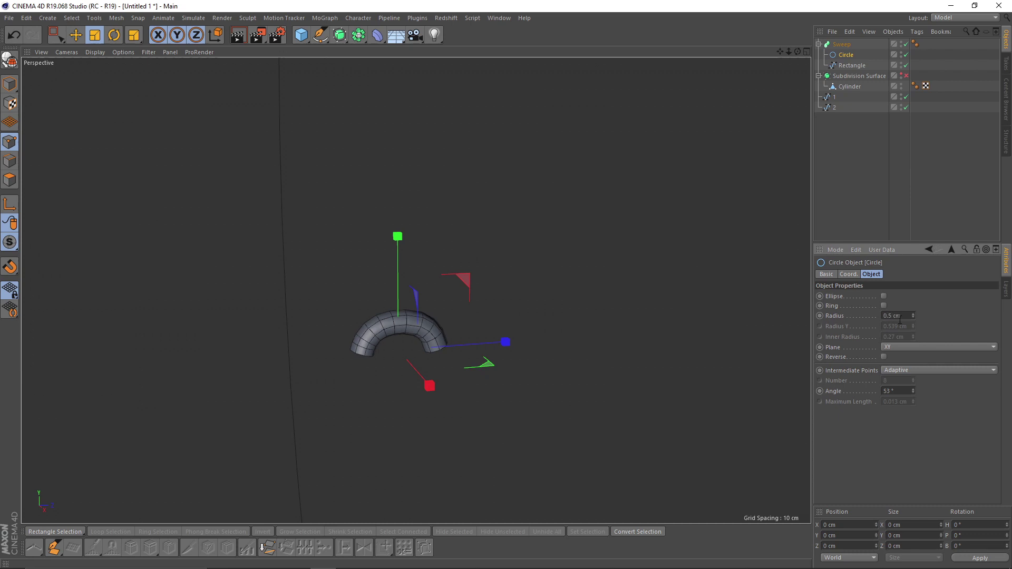
pyautogui.click(908, 316)
pyautogui.write('0.4')
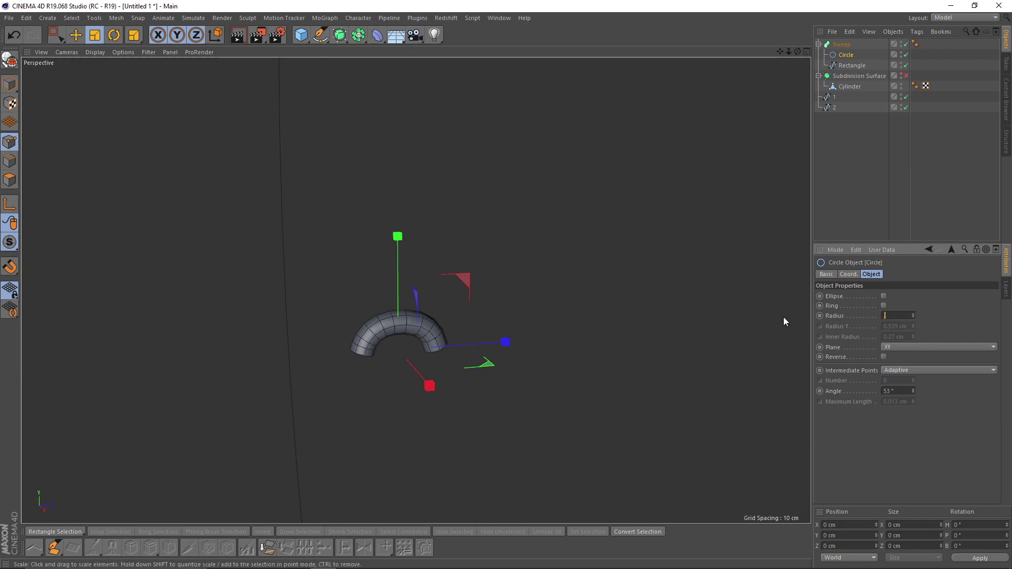
pyautogui.press('Return')
# - In model mode, add a MoGraph Cloner and make the Sweep its child
pyautogui.scroll(-9, 399, 285)
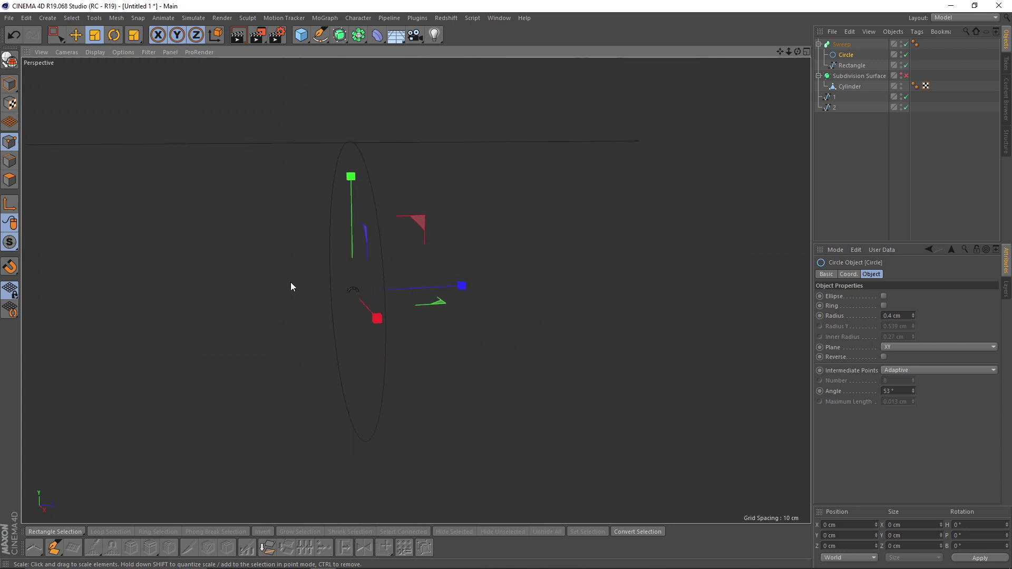
pyautogui.keyDown('alt'); pyautogui.moveTo(305, 285); pyautogui.dragTo(337, 318, button='middle'); pyautogui.keyUp('alt')
pyautogui.scroll(4, 338, 317)
pyautogui.scroll(-5, 341, 316)
pyautogui.keyDown('alt'); pyautogui.moveTo(350, 312); pyautogui.dragTo(360, 316); pyautogui.keyUp('alt')
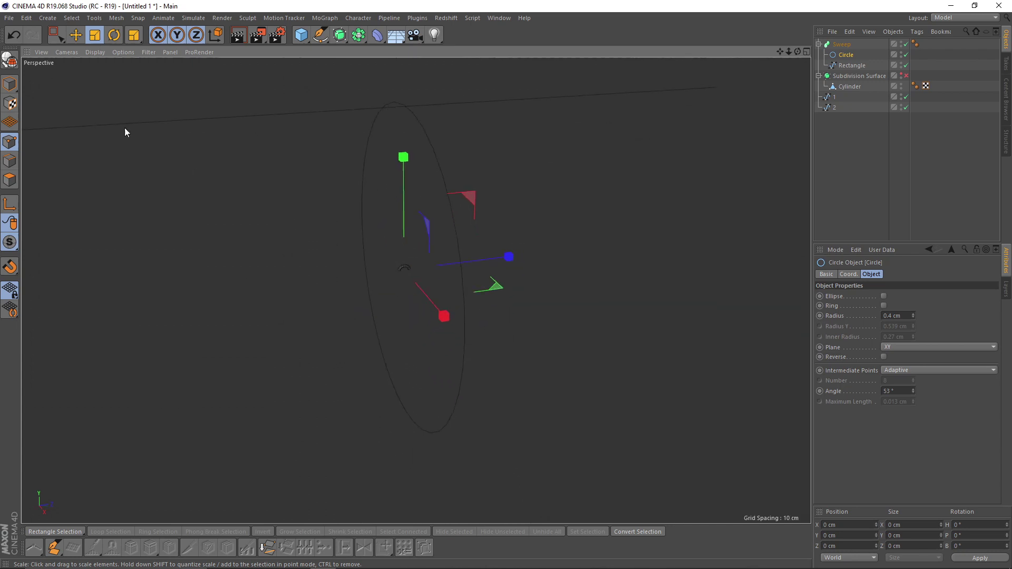
pyautogui.click(9, 84)
pyautogui.moveTo(441, 246)
pyautogui.keyDown('alt'); pyautogui.mouseDown()
pyautogui.moveTo(502, 268)
pyautogui.moveTo(508, 301)
pyautogui.moveTo(476, 280)
pyautogui.moveTo(459, 245)
pyautogui.mouseUp(); pyautogui.keyUp('alt')
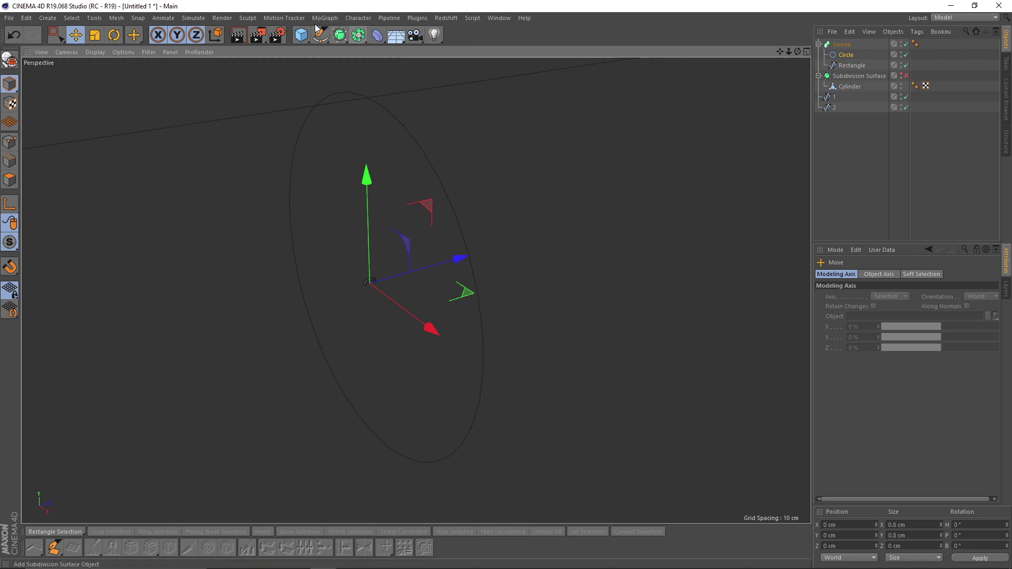
pyautogui.click(357, 18)
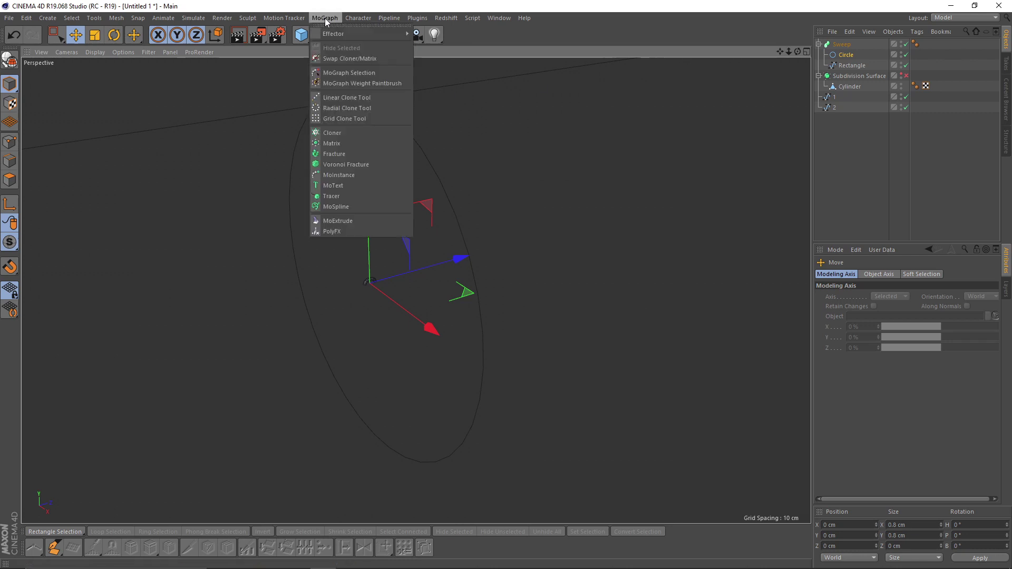
pyautogui.click(336, 130)
pyautogui.click(818, 55)
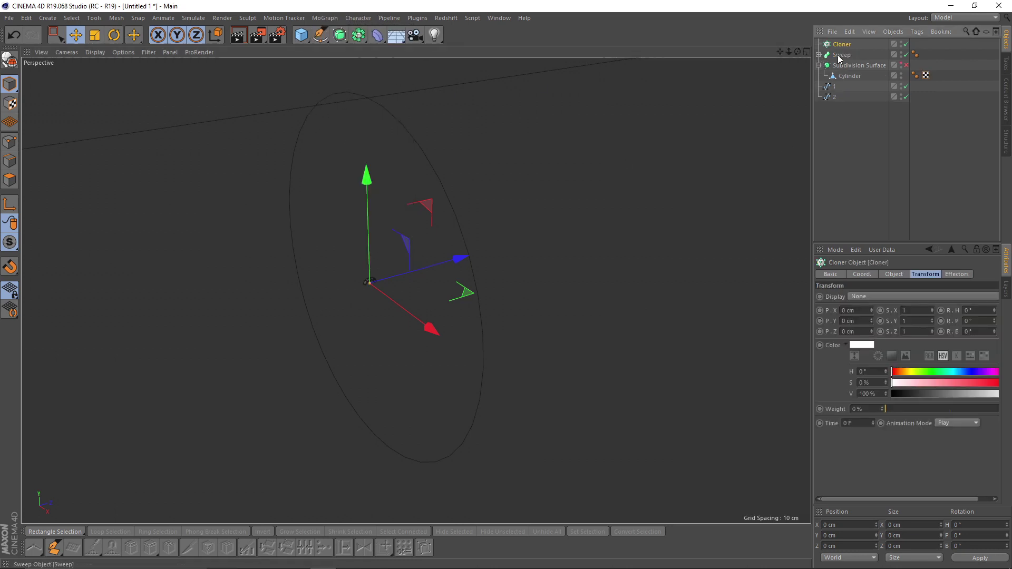
pyautogui.moveTo(844, 46); pyautogui.dragTo(843, 45)
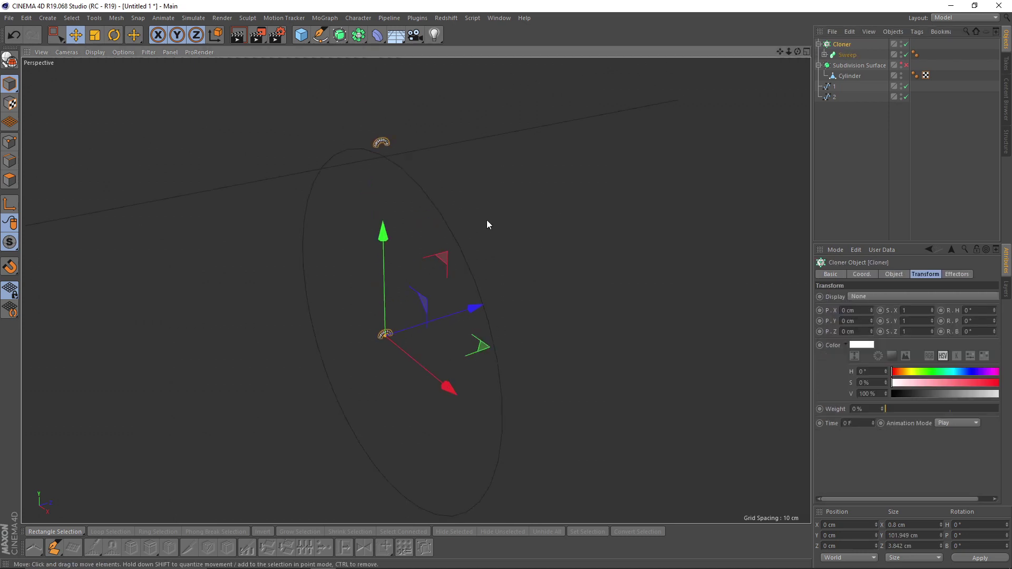
# - Set the Cloner's mode to Object and assign spline 1 as the object to clone along
pyautogui.keyDown('alt'); pyautogui.moveTo(513, 260); pyautogui.dragTo(518, 229, button='middle'); pyautogui.keyUp('alt')
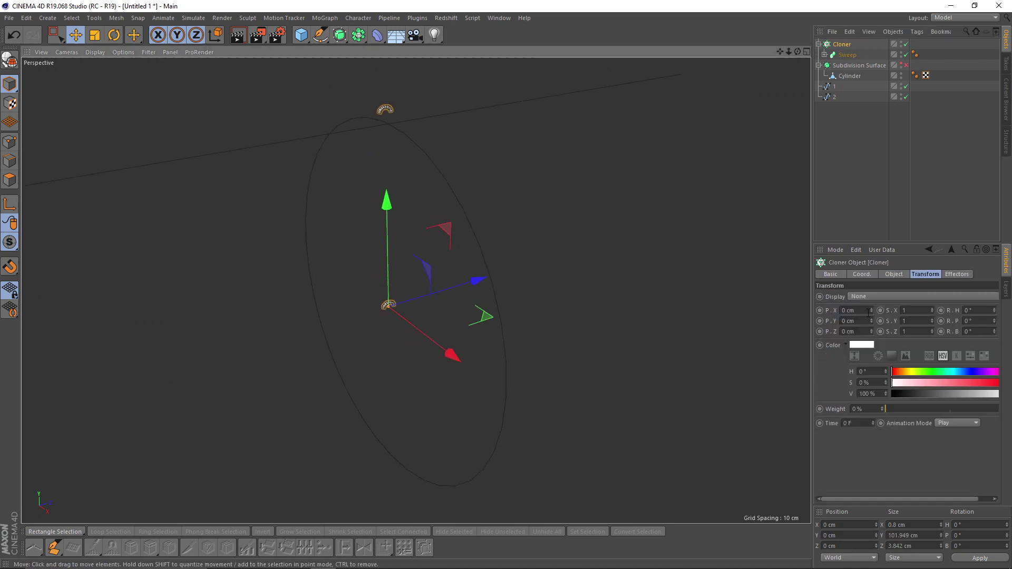
pyautogui.click(892, 274)
pyautogui.click(899, 296)
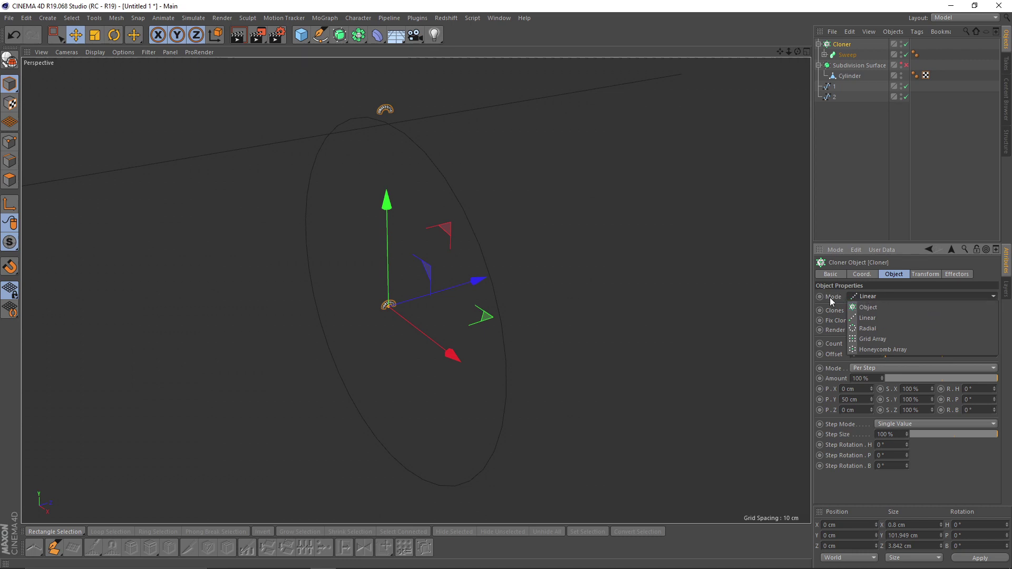
pyautogui.click(880, 308)
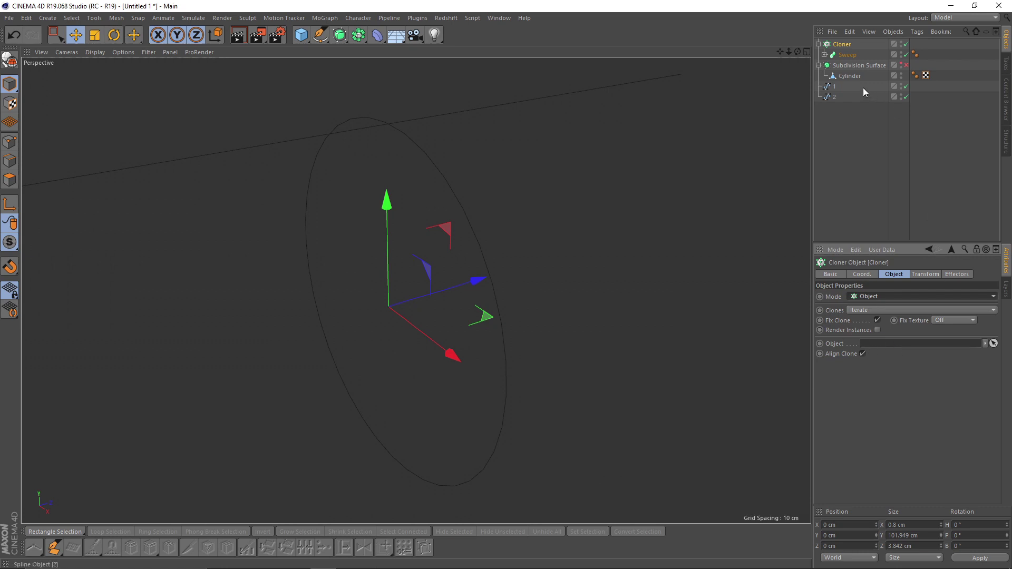
pyautogui.moveTo(863, 89); pyautogui.dragTo(846, 99)
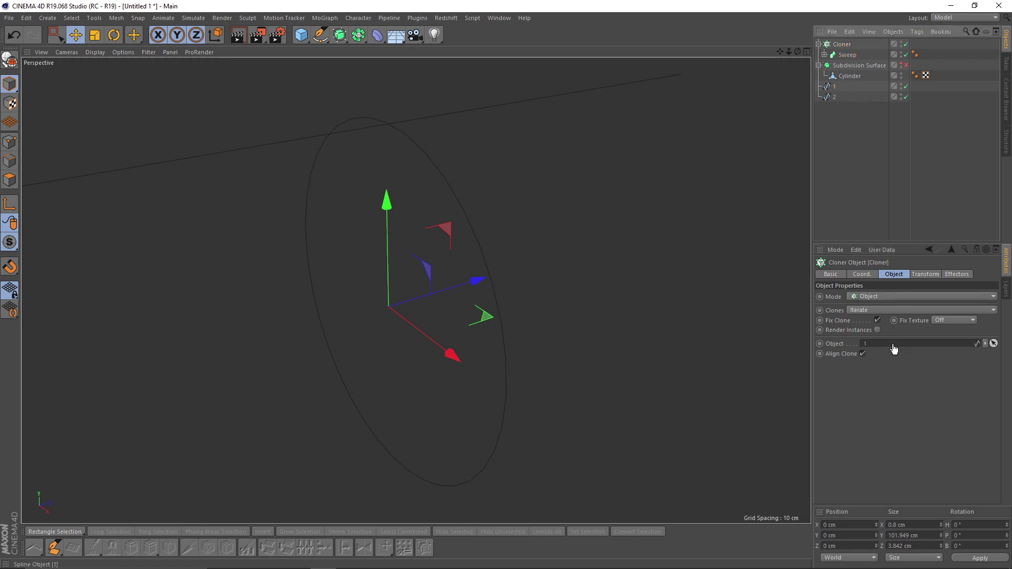
pyautogui.moveTo(893, 345); pyautogui.dragTo(892, 344)
pyautogui.keyDown('alt'); pyautogui.moveTo(497, 223); pyautogui.dragTo(548, 323, button='middle'); pyautogui.keyUp('alt')
pyautogui.keyDown('alt'); pyautogui.moveTo(549, 317); pyautogui.dragTo(483, 317, button='right'); pyautogui.keyUp('alt')
pyautogui.keyDown('alt'); pyautogui.moveTo(509, 297); pyautogui.dragTo(526, 289, button='middle'); pyautogui.keyUp('alt')
pyautogui.scroll(5, 579, 240)
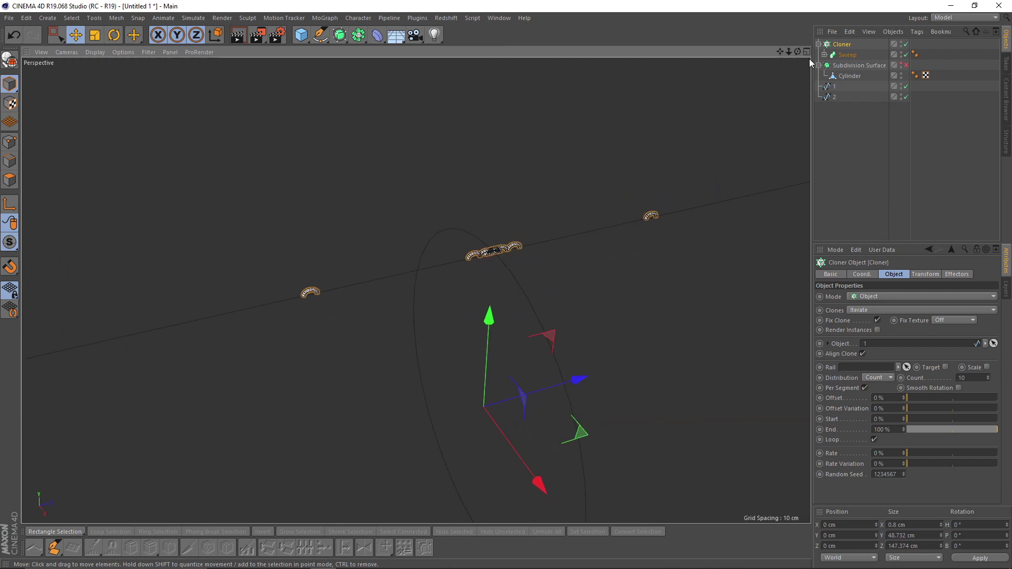
# - Delete the four middle points of spline 1, keeping only its two end points
pyautogui.click(833, 87)
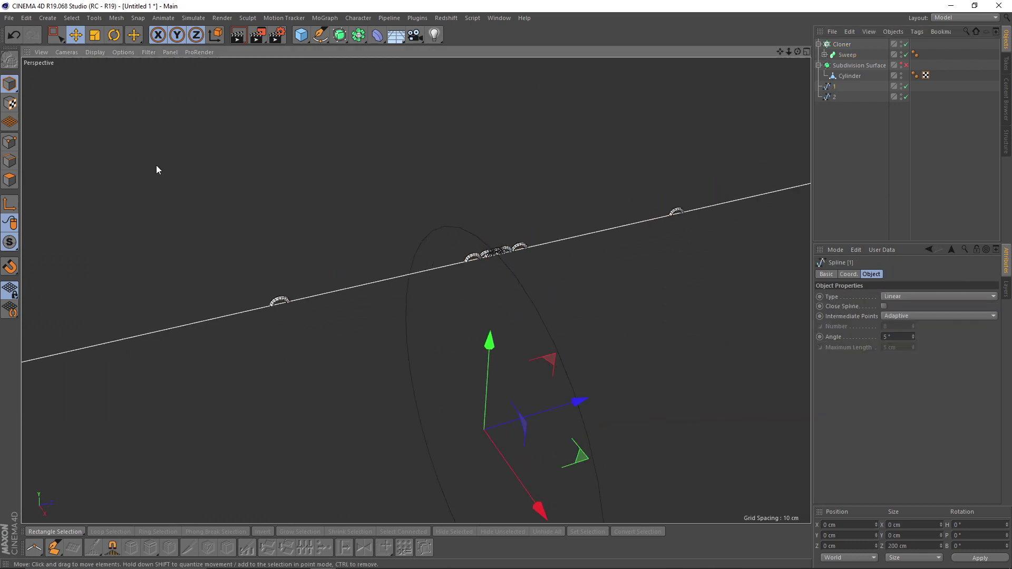
pyautogui.click(9, 141)
pyautogui.keyDown('alt'); pyautogui.moveTo(477, 241); pyautogui.dragTo(486, 258); pyautogui.keyUp('alt')
pyautogui.scroll(5, 490, 257)
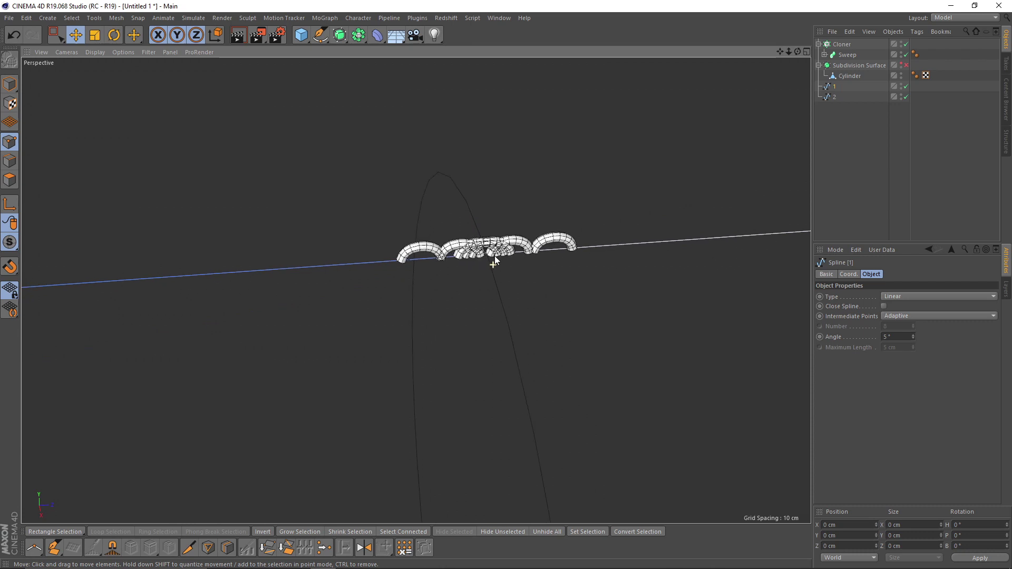
pyautogui.press('space')
pyautogui.moveTo(375, 197)
pyautogui.mouseDown()
pyautogui.moveTo(503, 296)
pyautogui.moveTo(511, 272)
pyautogui.moveTo(568, 261)
pyautogui.mouseUp()
pyautogui.hotkey('alt', 's')
pyautogui.scroll(-5, 498, 258)
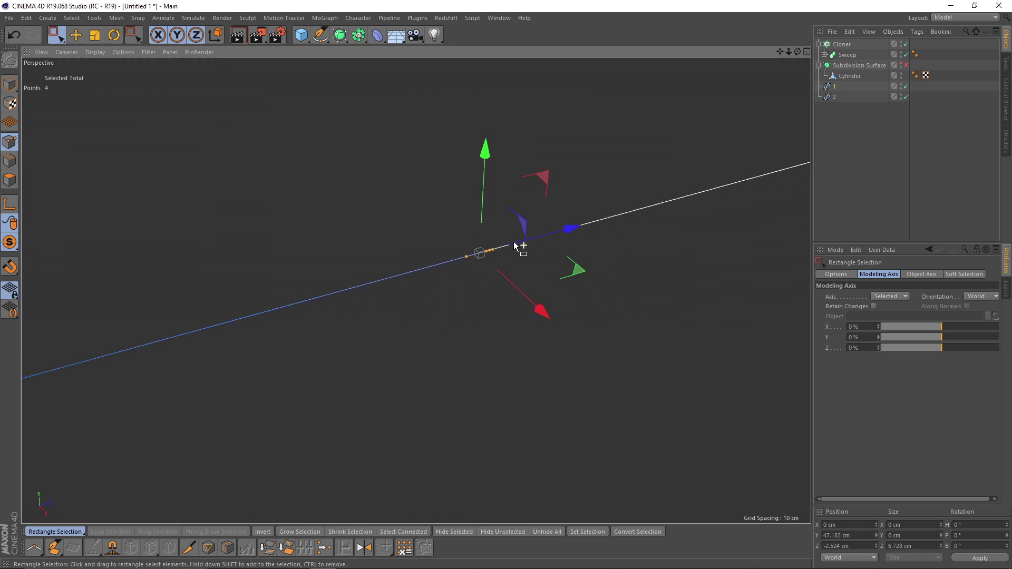
pyautogui.moveTo(515, 245); pyautogui.dragTo(492, 265)
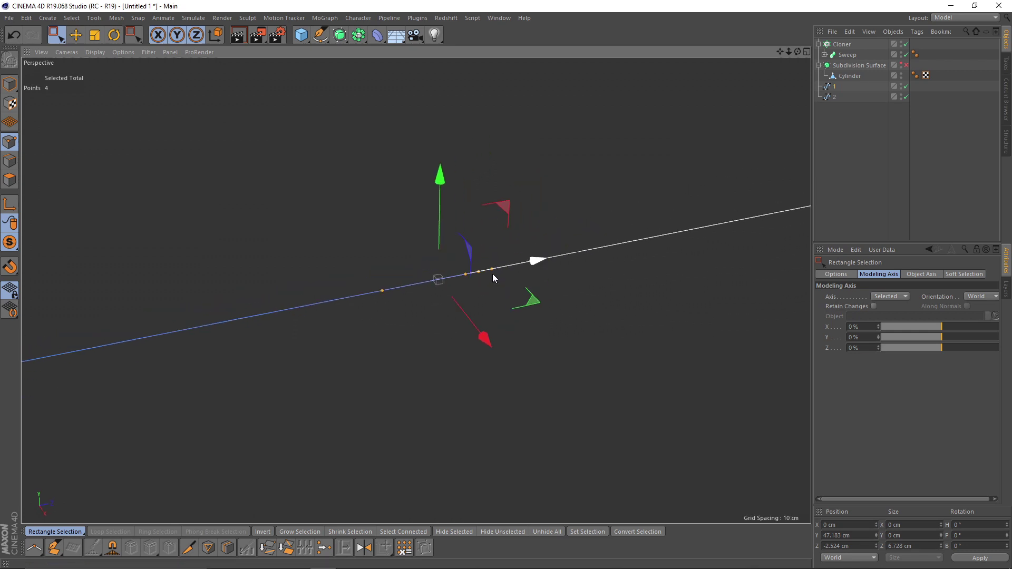
pyautogui.click(599, 295)
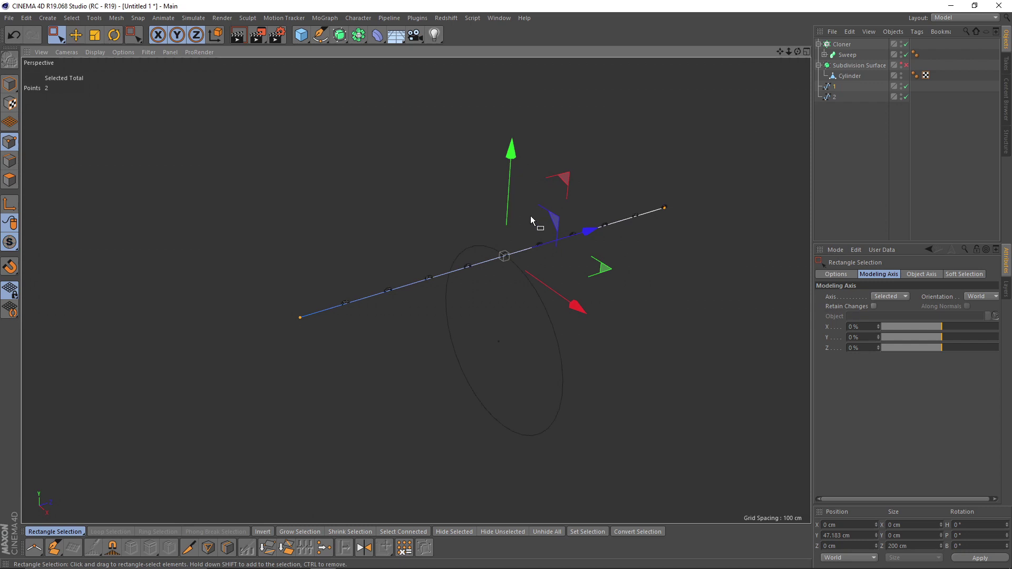
pyautogui.scroll(4, 532, 222)
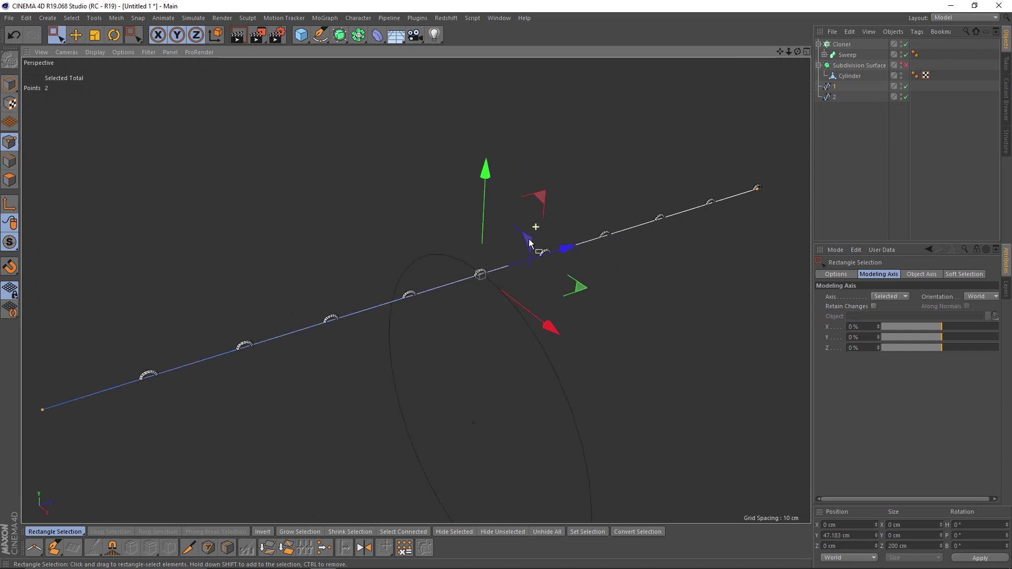
# - Set the Cloner's count to 50 so the stitches run closely spaced along spline 1
pyautogui.click(838, 44)
pyautogui.keyDown('alt'); pyautogui.moveTo(451, 291); pyautogui.dragTo(492, 295, button='right'); pyautogui.keyUp('alt')
pyautogui.moveTo(990, 381); pyautogui.dragTo(989, 371)
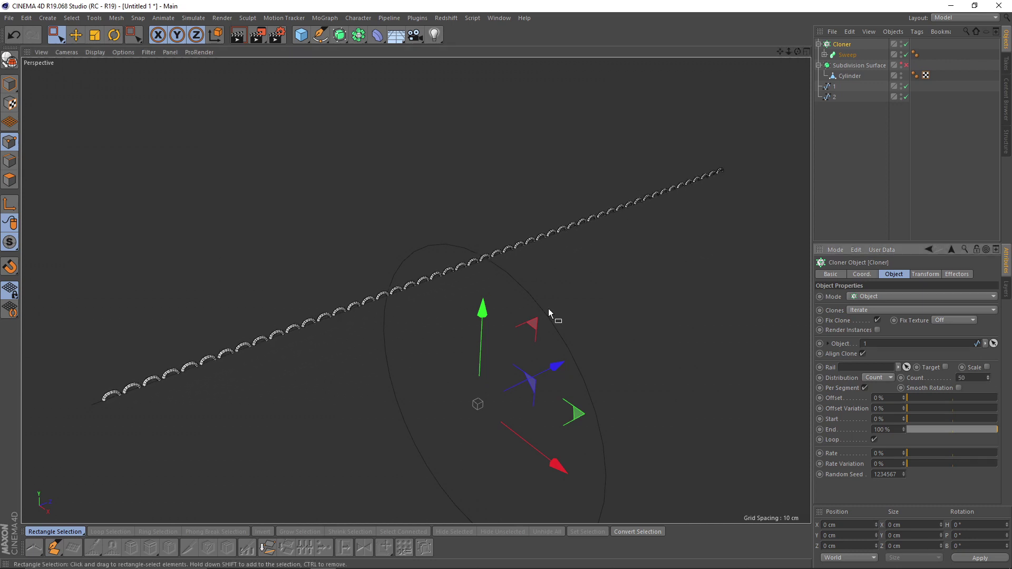
pyautogui.scroll(6, 451, 232)
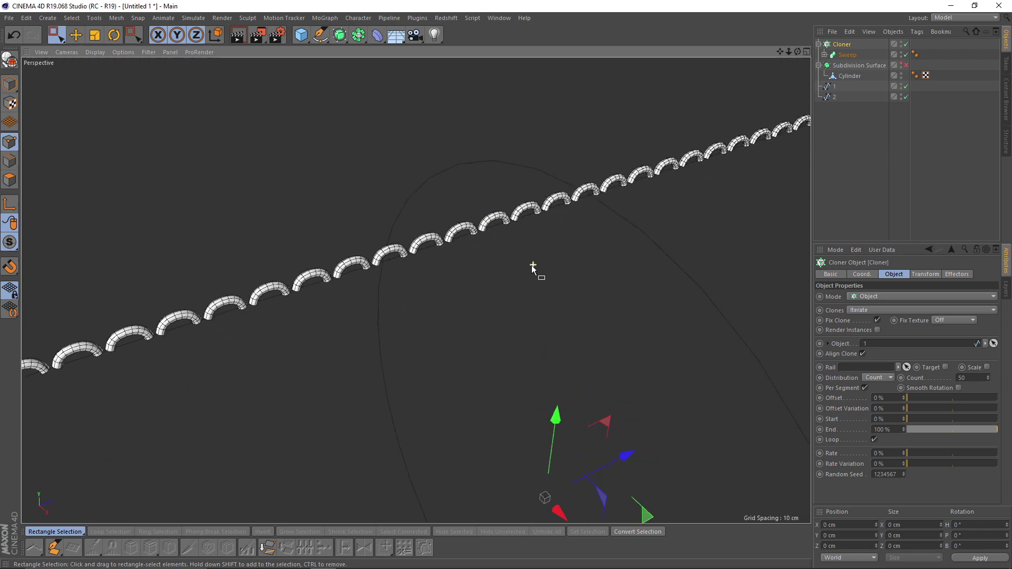
pyautogui.scroll(-3, 532, 268)
pyautogui.moveTo(514, 260)
pyautogui.keyDown('alt'); pyautogui.mouseDown()
pyautogui.moveTo(522, 278)
pyautogui.moveTo(481, 280)
pyautogui.moveTo(547, 262)
pyautogui.moveTo(647, 174)
pyautogui.mouseUp(); pyautogui.keyUp('alt')
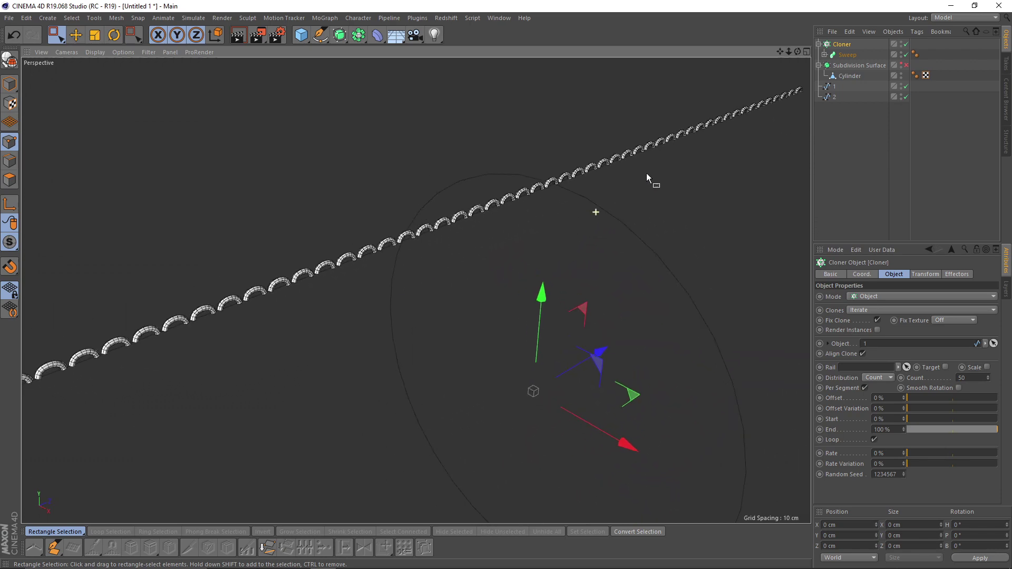
# - Enable the Subdivision Surface to show the stitches in the smoothed cylinder's lengthwise groove
pyautogui.click(903, 63)
pyautogui.moveTo(719, 164)
pyautogui.keyDown('alt'); pyautogui.mouseDown()
pyautogui.moveTo(665, 257)
pyautogui.moveTo(593, 278)
pyautogui.moveTo(589, 256)
pyautogui.moveTo(618, 243)
pyautogui.mouseUp(); pyautogui.keyUp('alt')
pyautogui.click(906, 66)
pyautogui.keyDown('alt'); pyautogui.moveTo(661, 187); pyautogui.dragTo(570, 191); pyautogui.keyUp('alt')
pyautogui.keyDown('alt'); pyautogui.moveTo(569, 192); pyautogui.dragTo(660, 169, button='right'); pyautogui.keyUp('alt')
pyautogui.moveTo(660, 166)
pyautogui.keyDown('alt'); pyautogui.mouseDown()
pyautogui.moveTo(628, 153)
pyautogui.moveTo(575, 199)
pyautogui.moveTo(589, 184)
pyautogui.mouseUp(); pyautogui.keyUp('alt')
# - Raise the two points of spline 1 to about Y 47.5 cm to lift the stitches in the groove
pyautogui.click(834, 86)
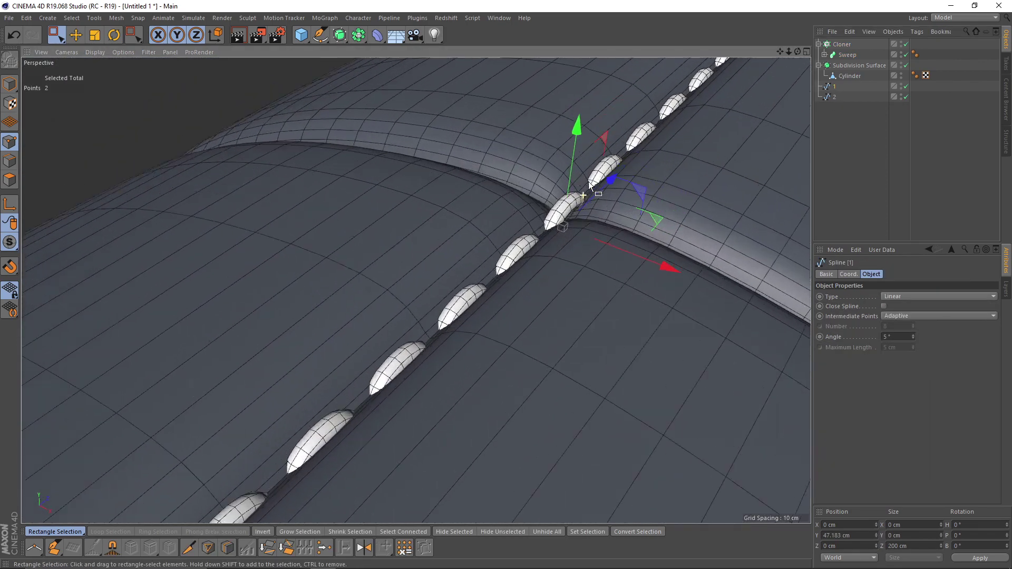
pyautogui.moveTo(576, 138); pyautogui.dragTo(577, 130)
pyautogui.keyDown('alt'); pyautogui.moveTo(535, 158); pyautogui.dragTo(457, 163, button='right'); pyautogui.keyUp('alt')
pyautogui.moveTo(456, 164)
pyautogui.keyDown('alt'); pyautogui.mouseDown()
pyautogui.moveTo(403, 229)
pyautogui.moveTo(436, 273)
pyautogui.moveTo(411, 264)
pyautogui.moveTo(522, 270)
pyautogui.moveTo(530, 310)
pyautogui.moveTo(536, 293)
pyautogui.moveTo(541, 308)
pyautogui.moveTo(533, 337)
pyautogui.moveTo(467, 255)
pyautogui.moveTo(500, 247)
pyautogui.moveTo(475, 223)
pyautogui.moveTo(498, 218)
pyautogui.moveTo(489, 253)
pyautogui.moveTo(523, 222)
pyautogui.moveTo(571, 240)
pyautogui.mouseUp(); pyautogui.keyUp('alt')
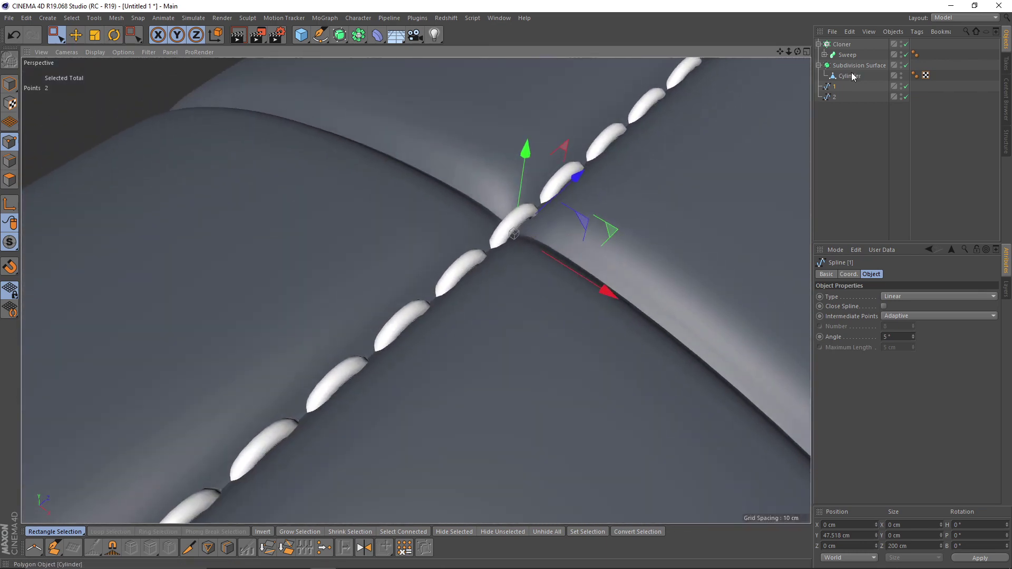
# - Turn off subdivision and select the edges along the bottom of the Cylinder's lengthwise groove in edge mode
pyautogui.click(851, 76)
pyautogui.keyDown('alt'); pyautogui.moveTo(553, 210); pyautogui.dragTo(485, 214, button='right'); pyautogui.keyUp('alt')
pyautogui.press('q')
pyautogui.keyDown('alt'); pyautogui.moveTo(485, 214); pyautogui.dragTo(519, 383); pyautogui.keyUp('alt')
pyautogui.press('e')
pyautogui.click(529, 398)
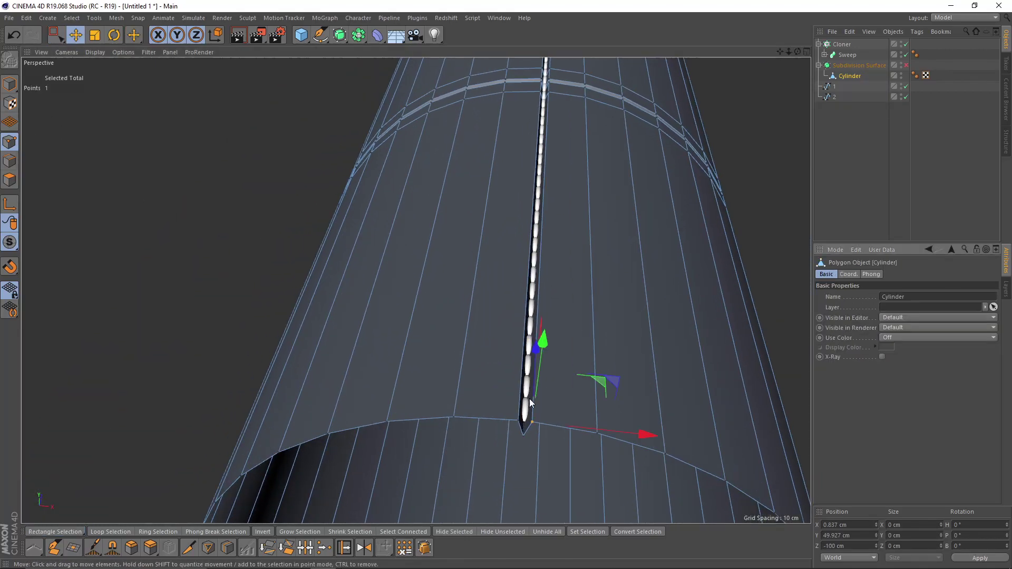
pyautogui.click(12, 161)
pyautogui.keyDown('alt'); pyautogui.moveTo(576, 391); pyautogui.dragTo(526, 291); pyautogui.keyUp('alt')
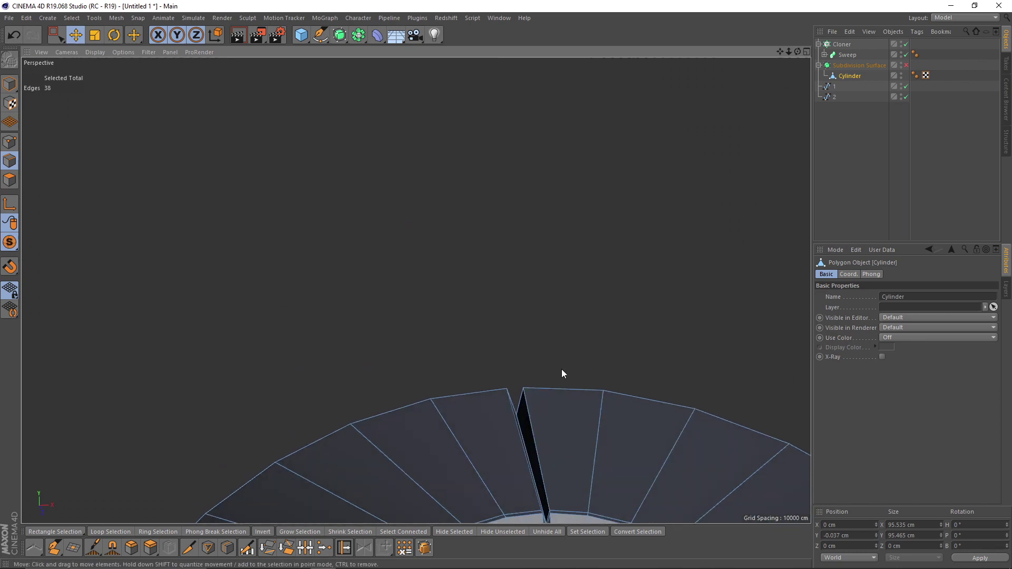
pyautogui.keyDown('alt'); pyautogui.moveTo(559, 377); pyautogui.dragTo(535, 240); pyautogui.keyUp('alt')
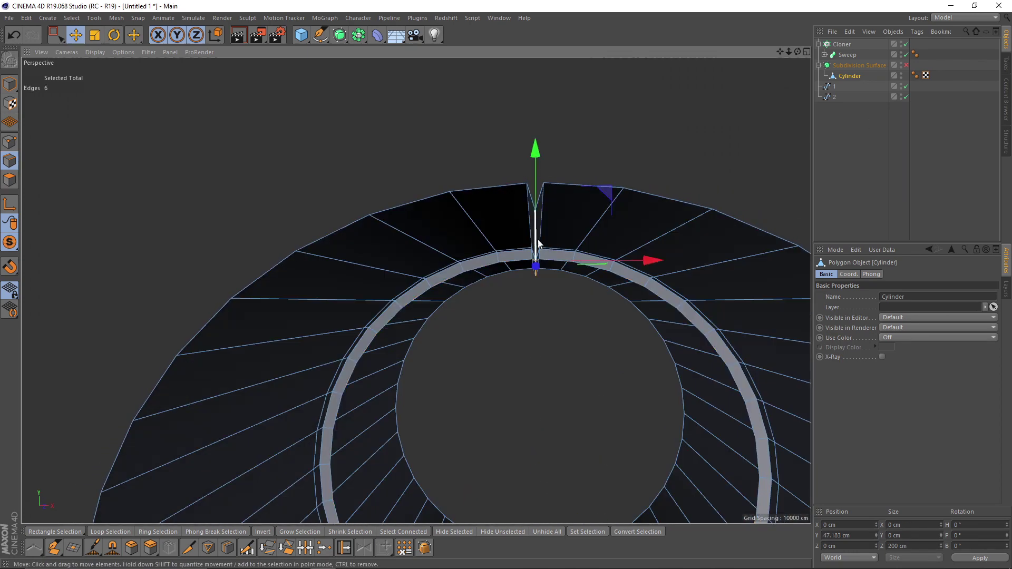
pyautogui.scroll(6, 542, 242)
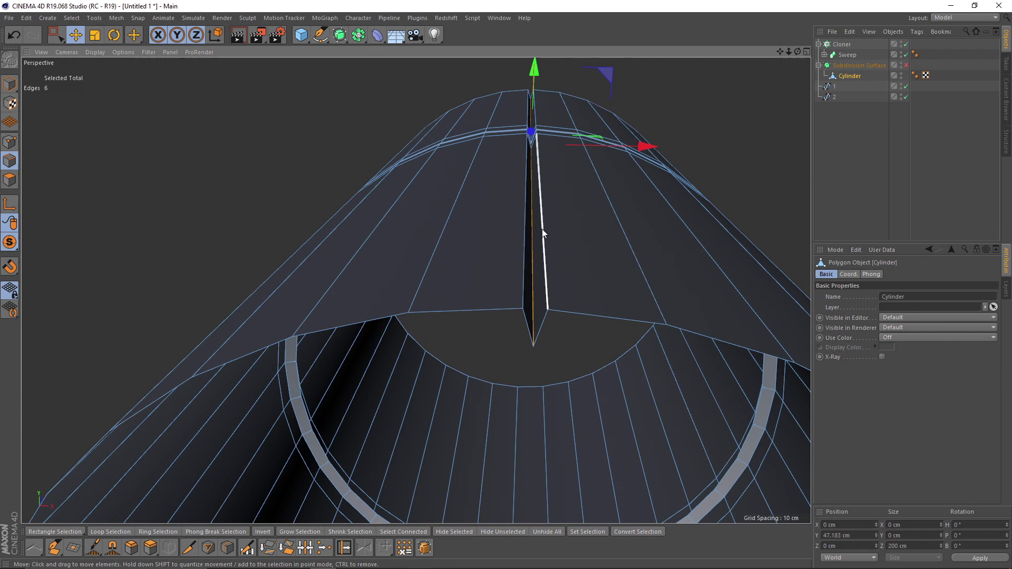
# - Bevel the selected groove-bottom edges in Chamfer mode with an offset of 0.84 cm
pyautogui.press('m')
pyautogui.press('s')
pyautogui.scroll(1, 565, 293)
pyautogui.moveTo(901, 329); pyautogui.dragTo(896, 328)
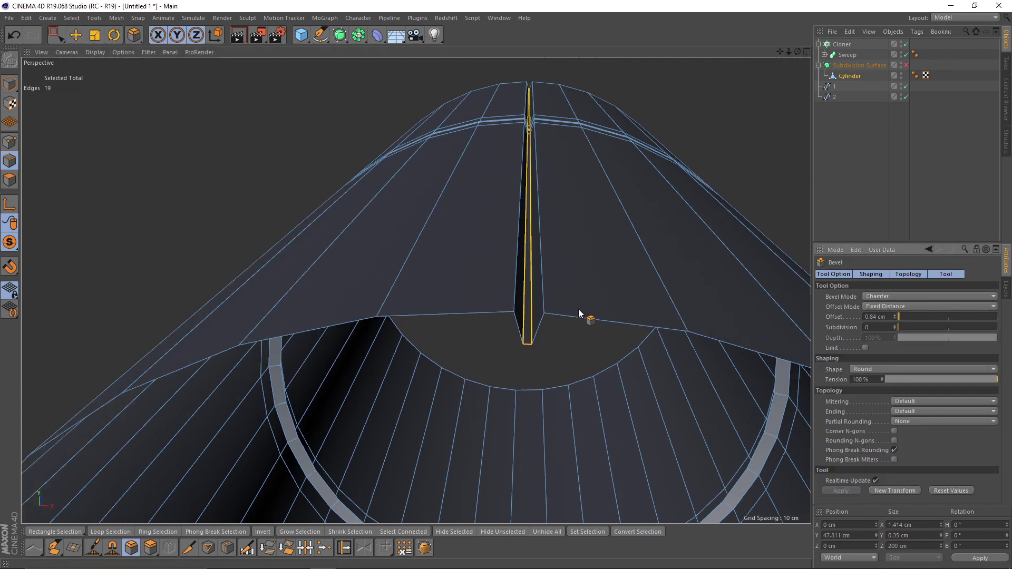
# - Re-enable the Subdivision Surface and clear the object selection to show the stitches in the widened groove
pyautogui.keyDown('alt'); pyautogui.moveTo(556, 240); pyautogui.dragTo(652, 205); pyautogui.keyUp('alt')
pyautogui.press('q')
pyautogui.keyDown('alt'); pyautogui.moveTo(730, 176); pyautogui.dragTo(653, 179); pyautogui.keyUp('alt')
pyautogui.click(848, 168)
pyautogui.scroll(-3, 651, 177)
pyautogui.hotkey('alt', 's')
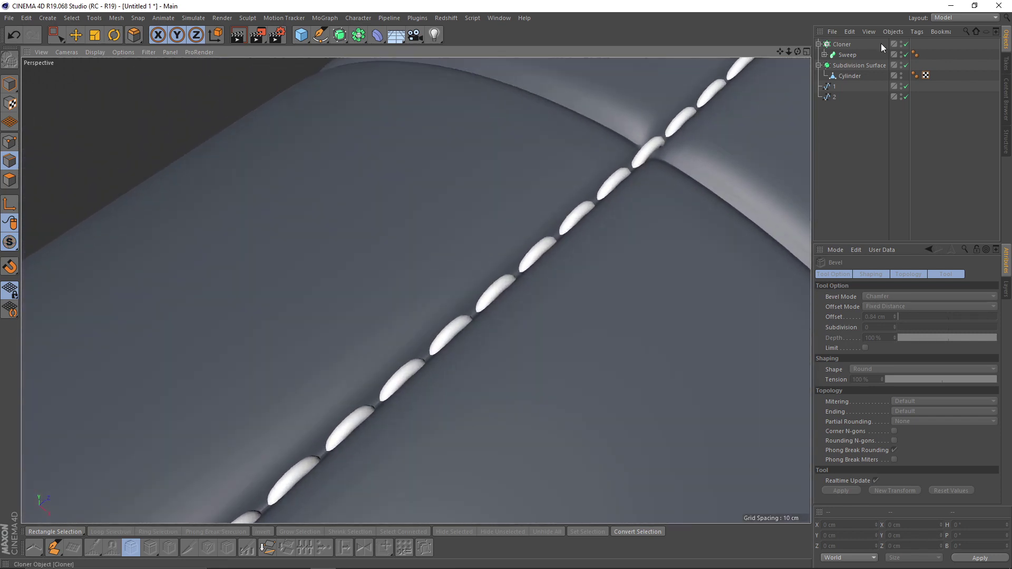
# - Set the radius of the Sweep's Circle profile to 0.3 cm to thin the stitches
pyautogui.click(824, 54)
pyautogui.click(851, 65)
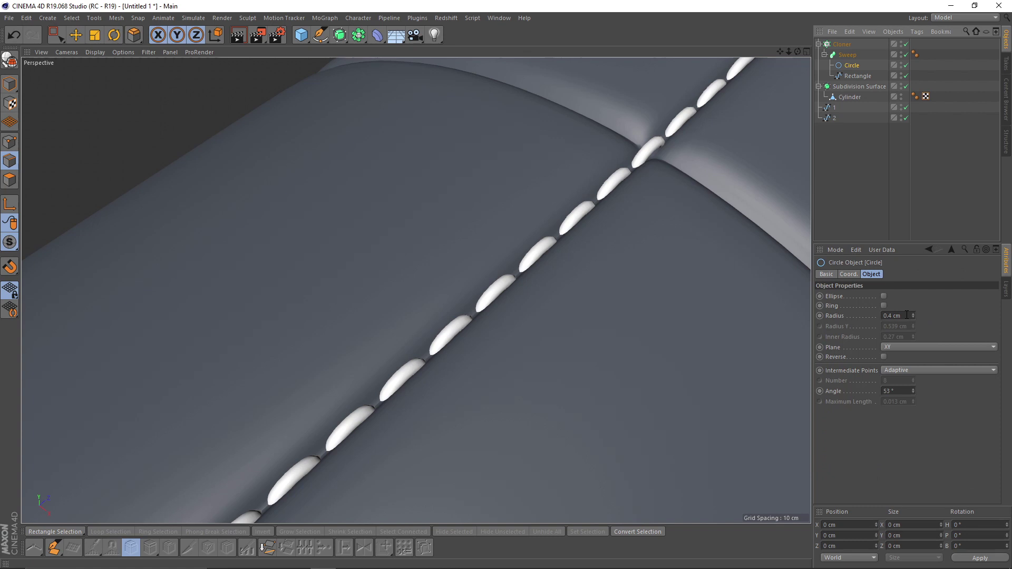
pyautogui.write('0.3')
pyautogui.press('Return')
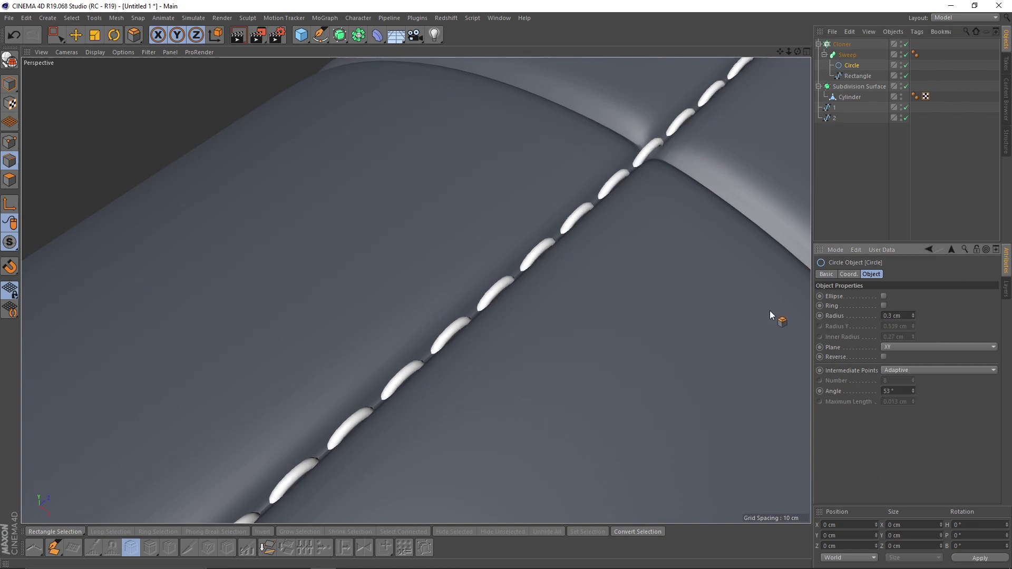
# - Examine the stitches along the lengthwise groove and where it crosses the circular groove
pyautogui.keyDown('alt'); pyautogui.moveTo(660, 271); pyautogui.dragTo(623, 203); pyautogui.keyUp('alt')
pyautogui.keyDown('alt'); pyautogui.moveTo(623, 202); pyautogui.dragTo(513, 271, button='middle'); pyautogui.keyUp('alt')
pyautogui.keyDown('alt'); pyautogui.moveTo(513, 271); pyautogui.dragTo(486, 283); pyautogui.keyUp('alt')
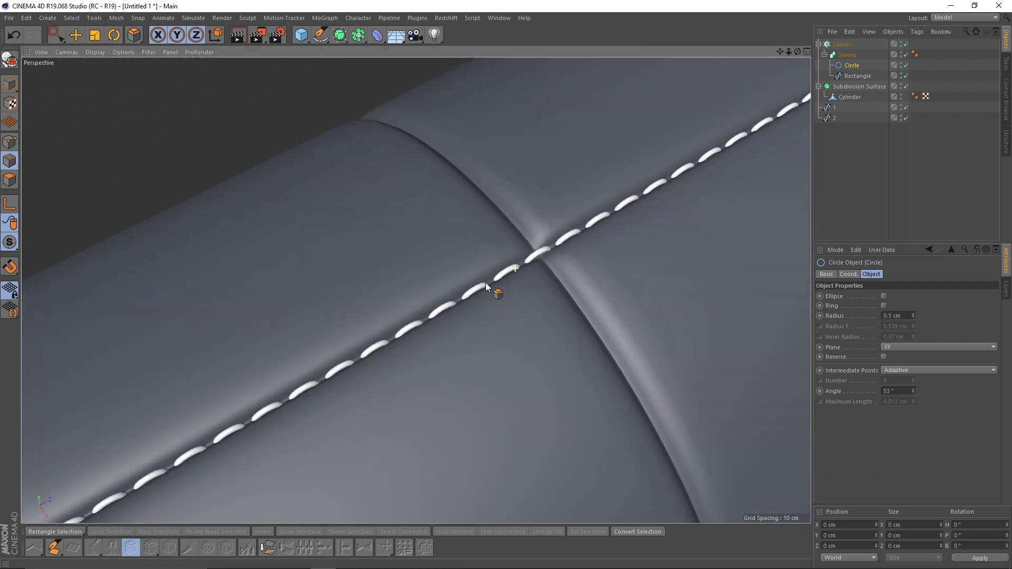
pyautogui.keyDown('alt'); pyautogui.moveTo(486, 283); pyautogui.dragTo(460, 291, button='right'); pyautogui.keyUp('alt')
pyautogui.keyDown('alt'); pyautogui.moveTo(523, 294); pyautogui.dragTo(494, 346); pyautogui.keyUp('alt')
pyautogui.scroll(10, 559, 273)
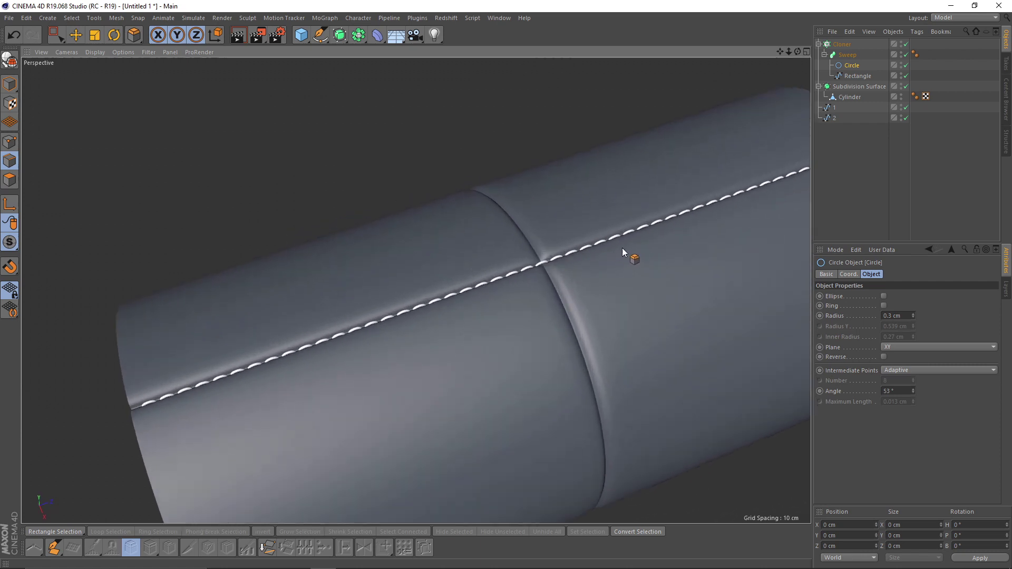
pyautogui.scroll(5, 554, 205)
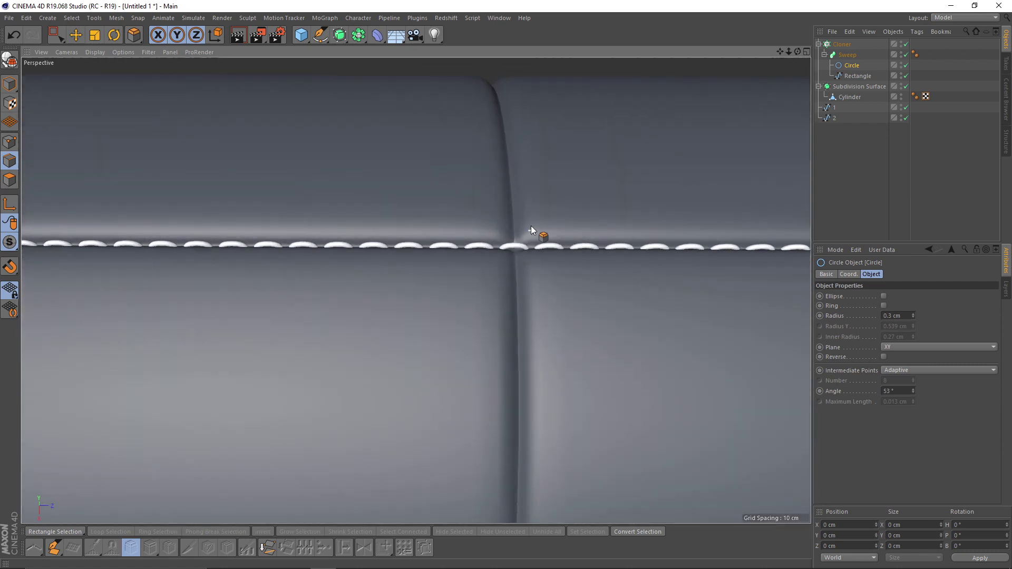
pyautogui.keyDown('alt'); pyautogui.moveTo(573, 237); pyautogui.dragTo(522, 223); pyautogui.keyUp('alt')
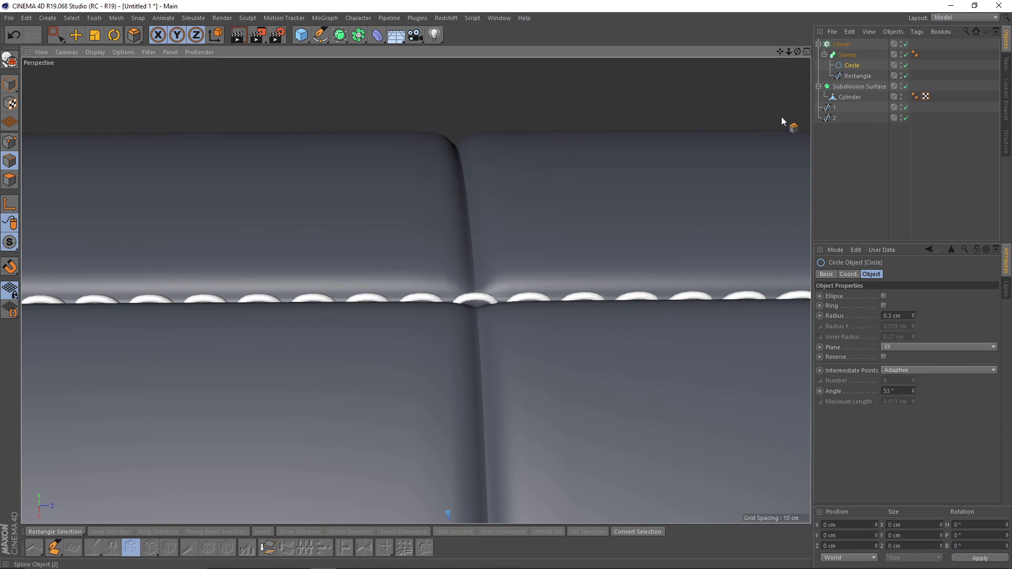
# - Duplicate the Cloner and assign spline 2 as the copy's target object
pyautogui.click(818, 43)
pyautogui.click(842, 45)
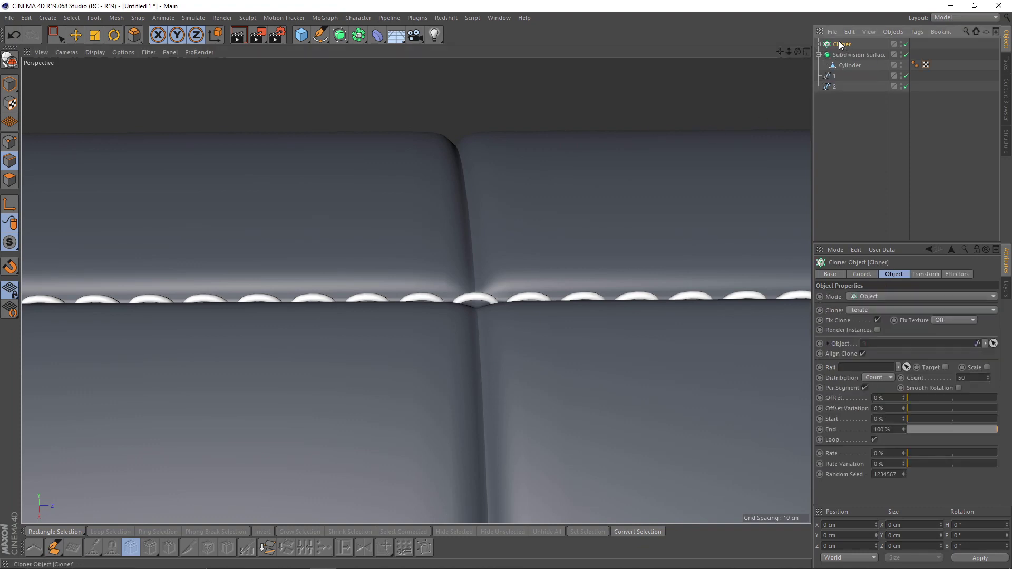
pyautogui.keyDown('alt'); pyautogui.moveTo(631, 118); pyautogui.dragTo(624, 151); pyautogui.keyUp('alt')
pyautogui.keyDown('ctrl'); pyautogui.moveTo(841, 44); pyautogui.dragTo(841, 40); pyautogui.keyUp('ctrl')
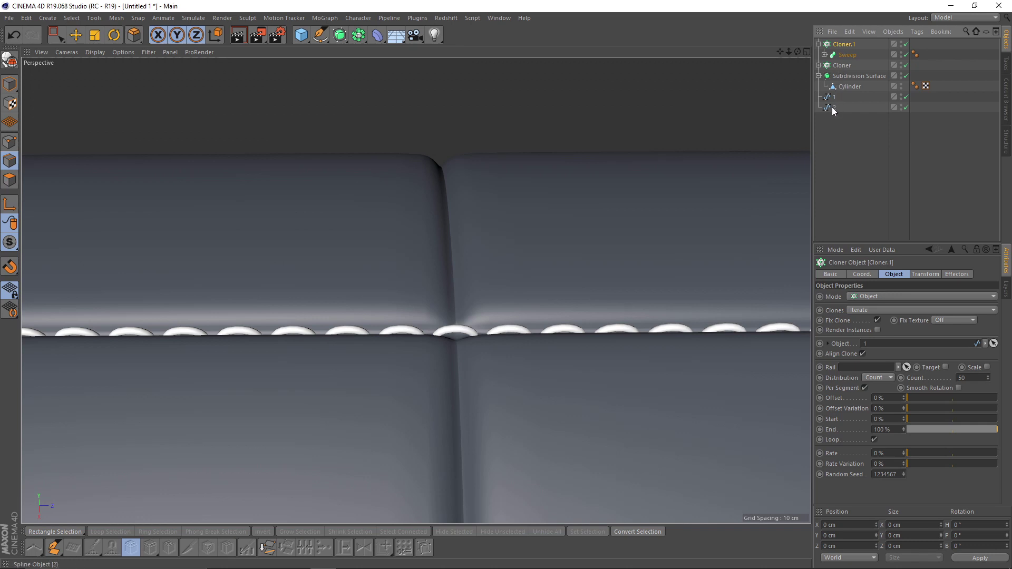
pyautogui.moveTo(831, 107); pyautogui.dragTo(899, 311)
# - Hide the Subdivision Surface and set the duplicated cloner's R.B transform rotation to -90°
pyautogui.keyDown('alt'); pyautogui.moveTo(661, 327); pyautogui.dragTo(908, 91); pyautogui.keyUp('alt')
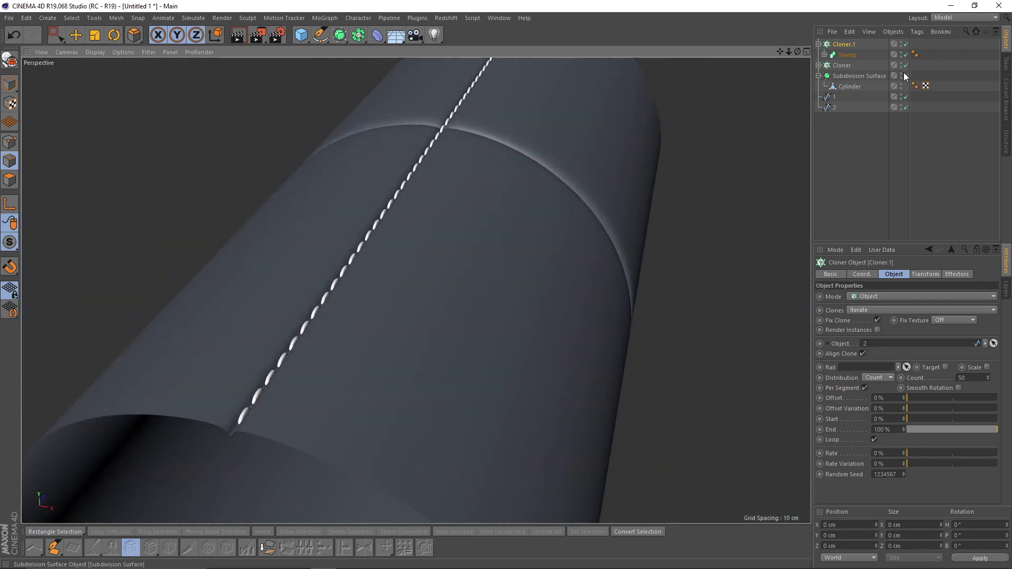
pyautogui.doubleClick(902, 74)
pyautogui.keyDown('alt'); pyautogui.moveTo(533, 174); pyautogui.dragTo(544, 217); pyautogui.keyUp('alt')
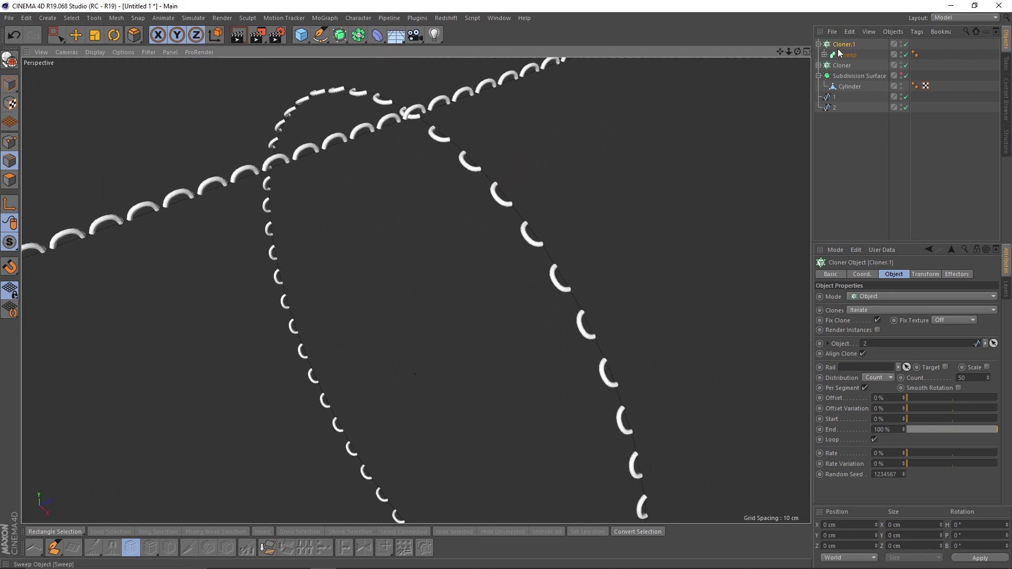
pyautogui.click(924, 274)
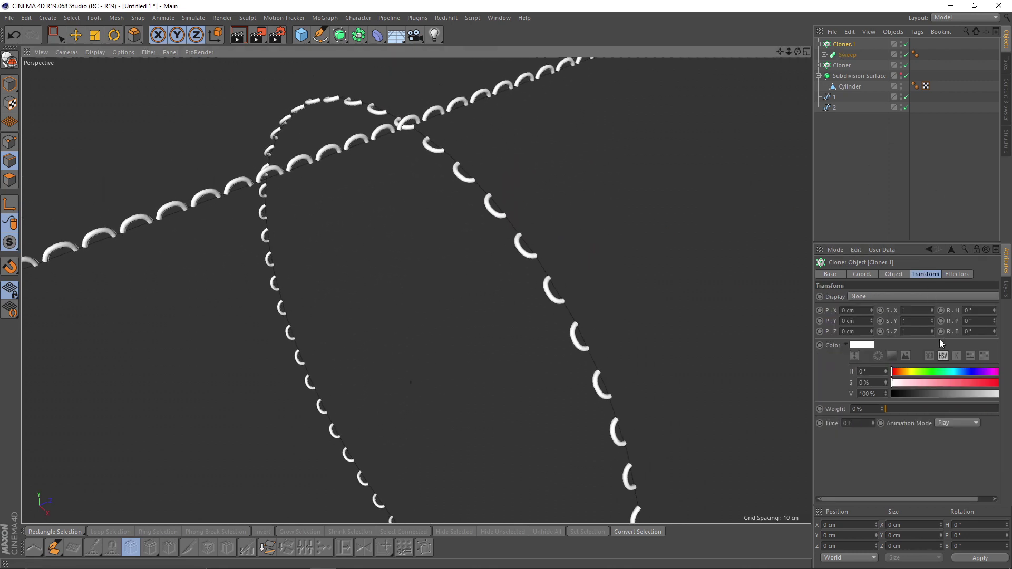
pyautogui.click(994, 328)
pyautogui.moveTo(994, 331); pyautogui.dragTo(994, 381)
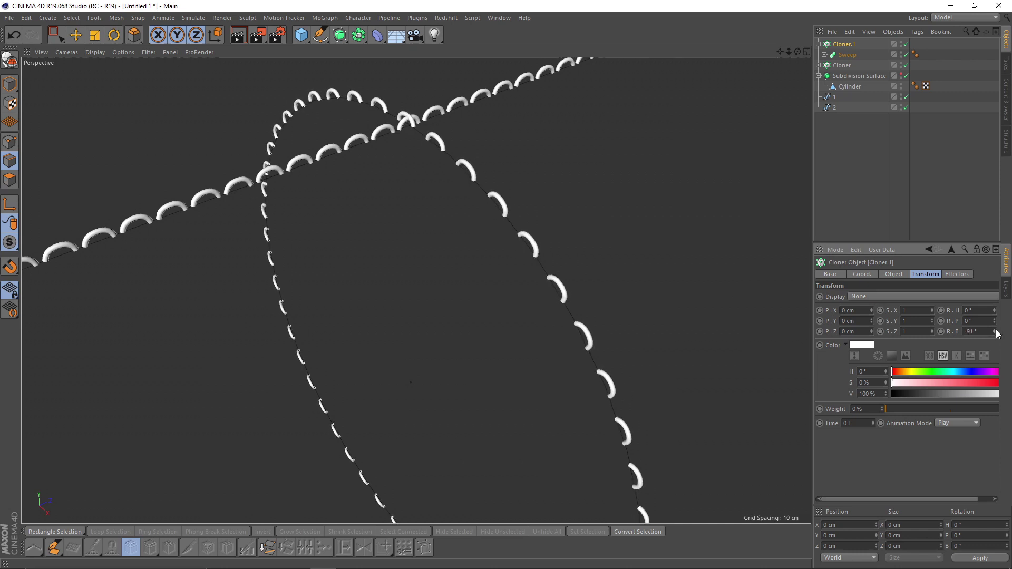
pyautogui.scroll(5, 605, 254)
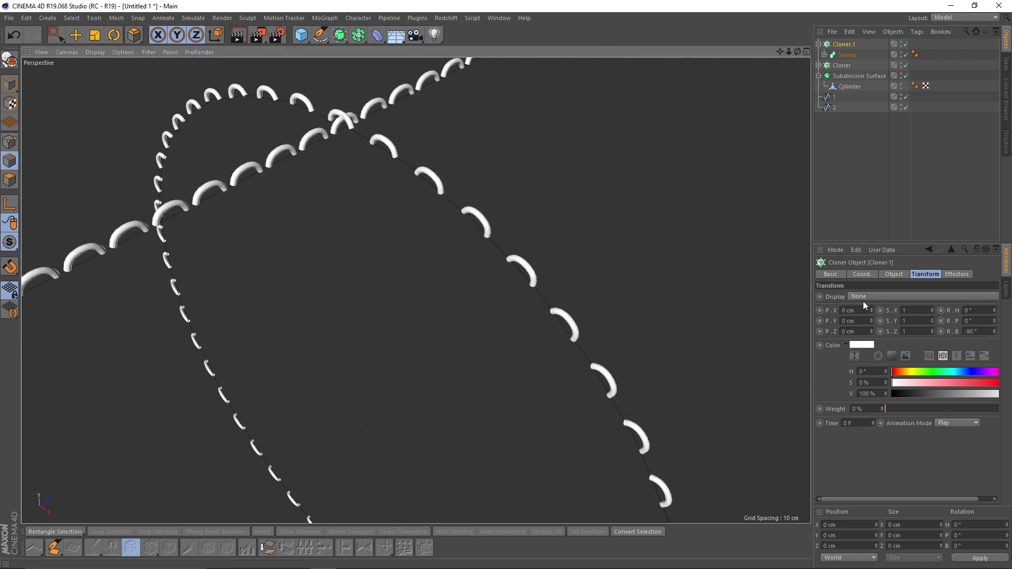
# - Increase the duplicated cloner's Count to 77 to close the gaps around the circular seam
pyautogui.click(893, 274)
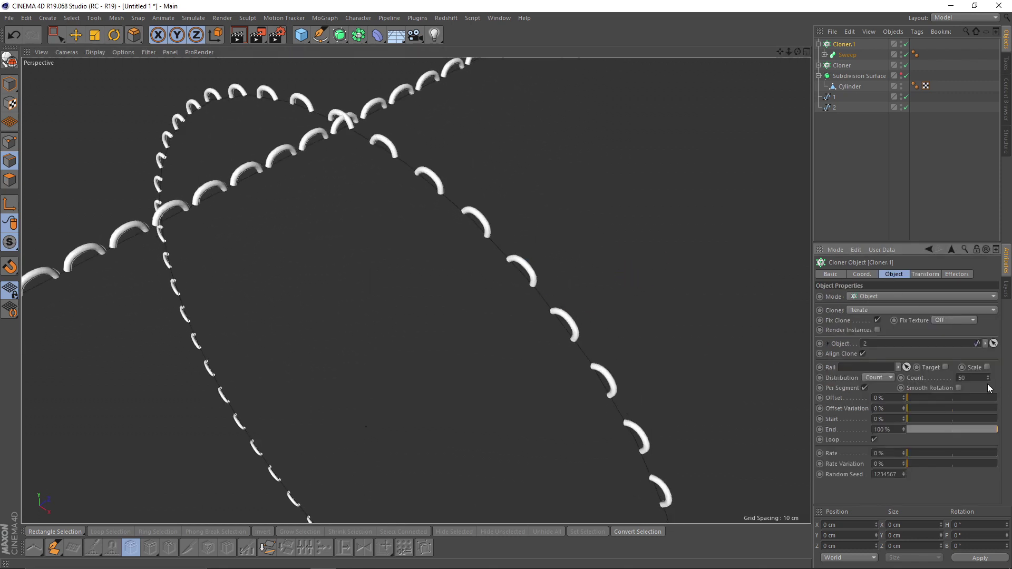
pyautogui.moveTo(989, 377); pyautogui.dragTo(989, 378)
pyautogui.scroll(-3, 489, 183)
pyautogui.moveTo(489, 184)
pyautogui.keyDown('alt'); pyautogui.mouseDown()
pyautogui.moveTo(460, 251)
pyautogui.moveTo(469, 314)
pyautogui.moveTo(449, 284)
pyautogui.mouseUp(); pyautogui.keyUp('alt')
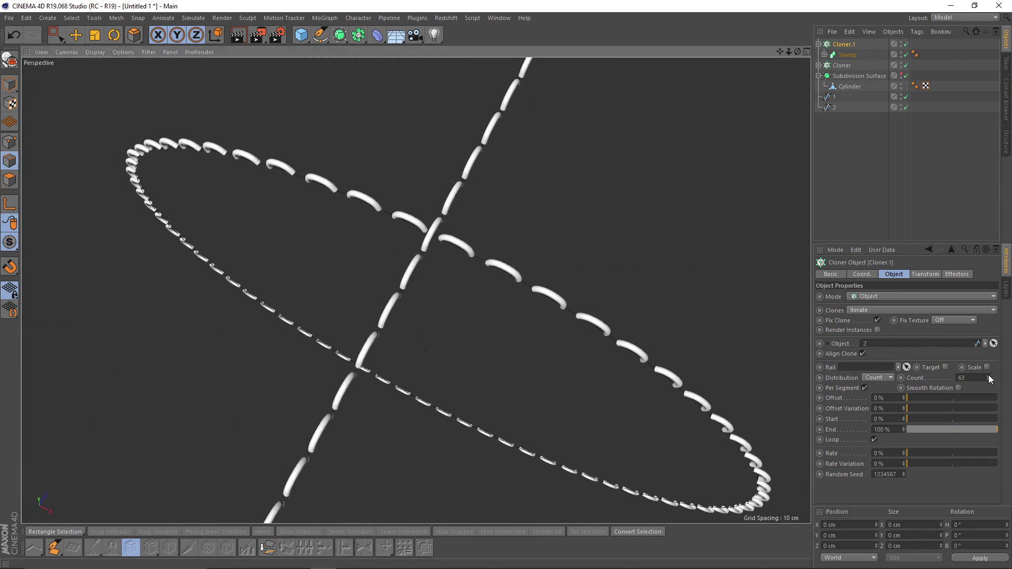
pyautogui.moveTo(988, 377); pyautogui.dragTo(988, 378)
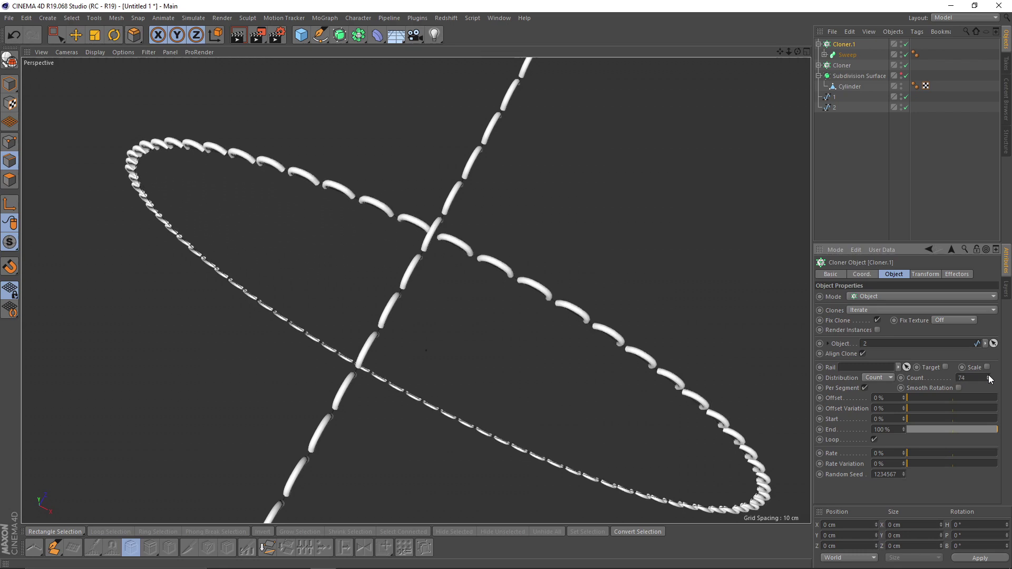
pyautogui.click(988, 377)
pyautogui.click(989, 377)
pyautogui.click(989, 377)
# - Set the duplicated cloner's Offset to 0.1% to shift the circular stitches at the seam crossing
pyautogui.keyDown('alt'); pyautogui.moveTo(537, 224); pyautogui.dragTo(526, 270); pyautogui.keyUp('alt')
pyautogui.scroll(5, 450, 227)
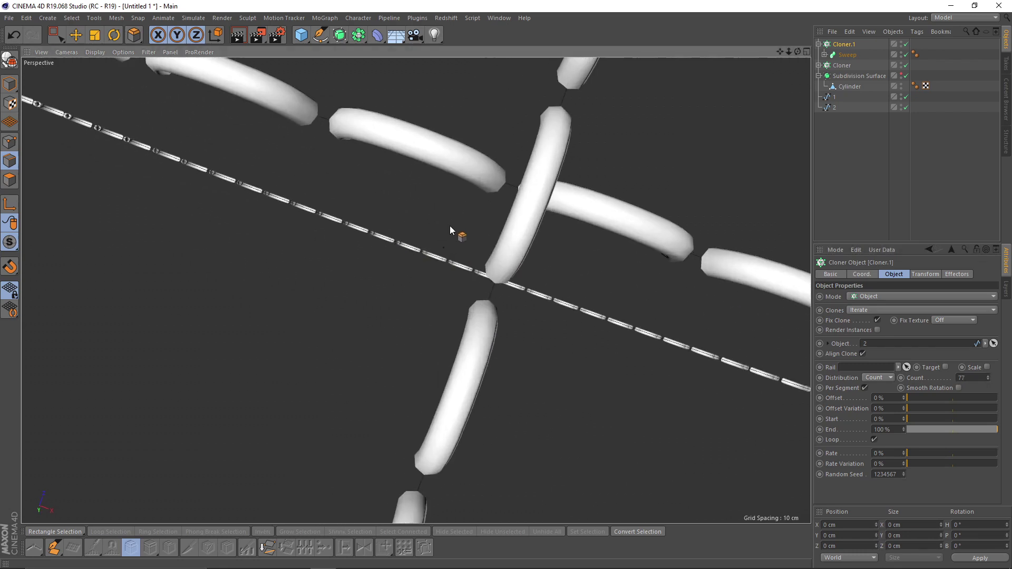
pyautogui.scroll(-4, 450, 227)
pyautogui.moveTo(450, 227)
pyautogui.keyDown('alt'); pyautogui.mouseDown()
pyautogui.moveTo(436, 249)
pyautogui.moveTo(461, 235)
pyautogui.moveTo(451, 250)
pyautogui.moveTo(479, 185)
pyautogui.moveTo(423, 176)
pyautogui.moveTo(414, 209)
pyautogui.moveTo(454, 261)
pyautogui.moveTo(412, 270)
pyautogui.mouseUp(); pyautogui.keyUp('alt')
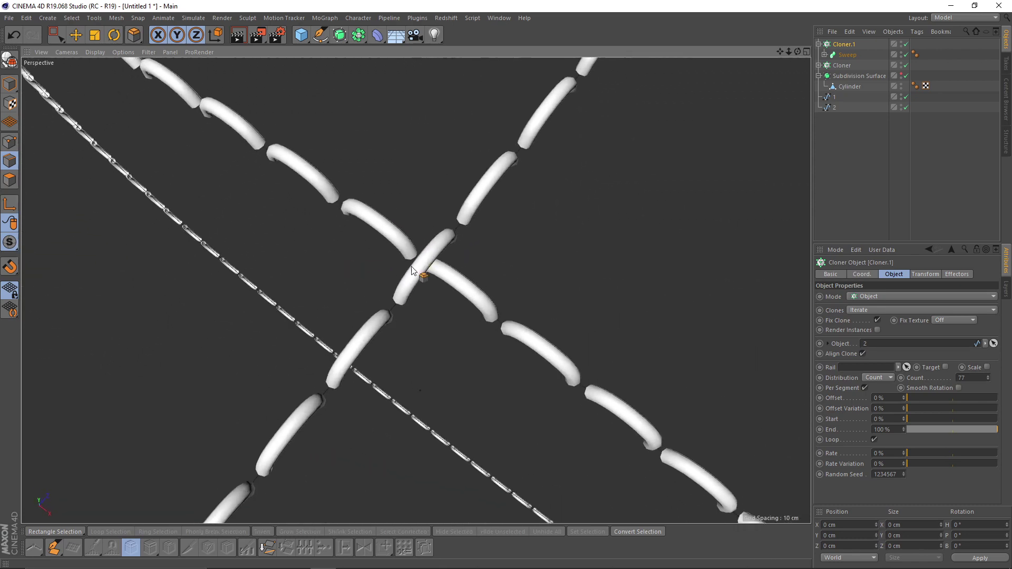
pyautogui.keyDown('alt'); pyautogui.moveTo(412, 271); pyautogui.dragTo(777, 346, button='right'); pyautogui.keyUp('alt')
pyautogui.keyDown('alt'); pyautogui.moveTo(411, 270); pyautogui.dragTo(627, 324); pyautogui.keyUp('alt')
pyautogui.moveTo(895, 398); pyautogui.dragTo(804, 402)
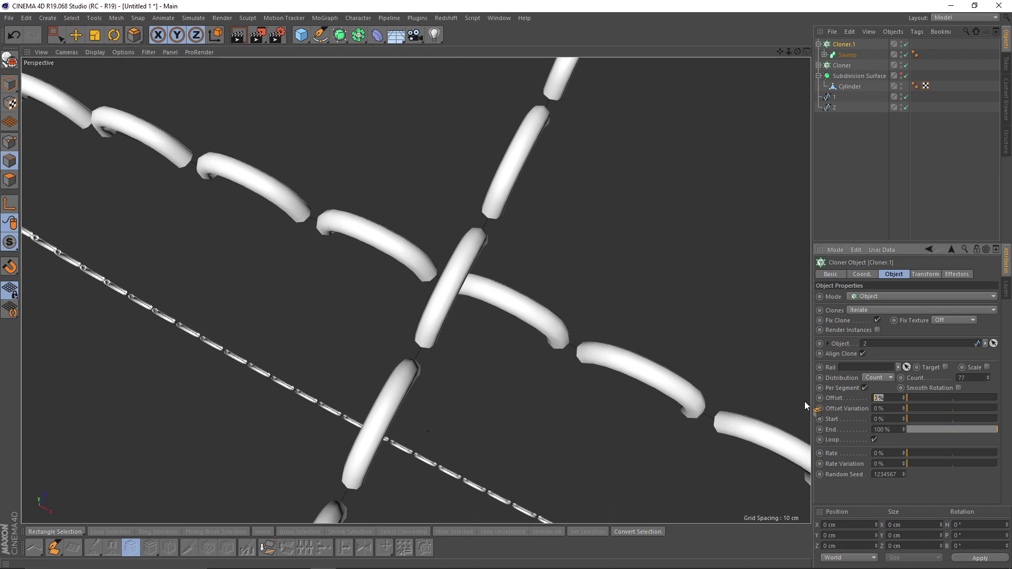
pyautogui.write('0.1')
pyautogui.press('Return')
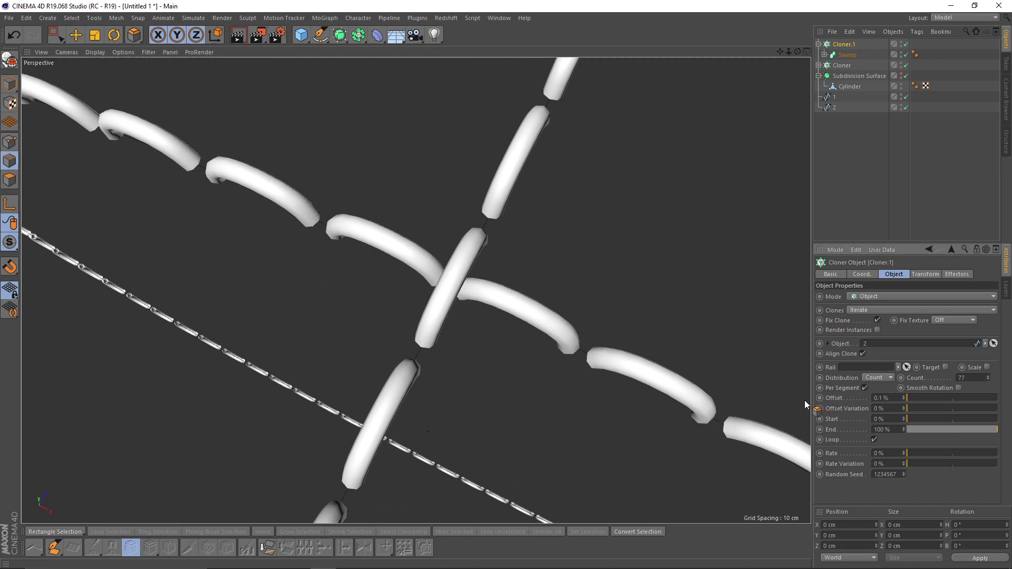
# - Show the Subdivision Surface again and select the Cylinder's edge loop along the bottom of the circular groove
pyautogui.moveTo(510, 314)
pyautogui.keyDown('alt'); pyautogui.mouseDown()
pyautogui.moveTo(445, 242)
pyautogui.moveTo(502, 311)
pyautogui.moveTo(502, 287)
pyautogui.moveTo(464, 245)
pyautogui.moveTo(450, 283)
pyautogui.moveTo(429, 277)
pyautogui.moveTo(471, 309)
pyautogui.moveTo(514, 264)
pyautogui.moveTo(500, 293)
pyautogui.moveTo(790, 135)
pyautogui.mouseUp(); pyautogui.keyUp('alt')
pyautogui.scroll(-5, 461, 258)
pyautogui.click(906, 81)
pyautogui.scroll(3, 472, 233)
pyautogui.click(838, 88)
pyautogui.keyDown('alt'); pyautogui.moveTo(515, 307); pyautogui.dragTo(479, 283); pyautogui.keyUp('alt')
pyautogui.press('e')
pyautogui.doubleClick(454, 312)
pyautogui.keyDown('alt'); pyautogui.moveTo(416, 290); pyautogui.dragTo(463, 258); pyautogui.keyUp('alt')
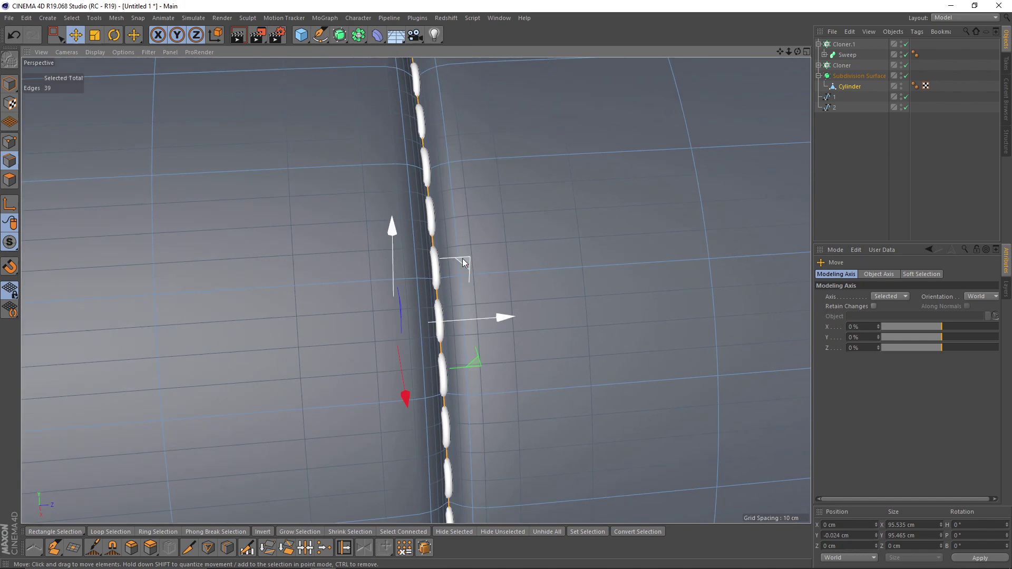
# - Bevel the selected circular groove edges in Chamfer mode with an offset of 0.84 cm and select spline 1
pyautogui.press('m')
pyautogui.press('s')
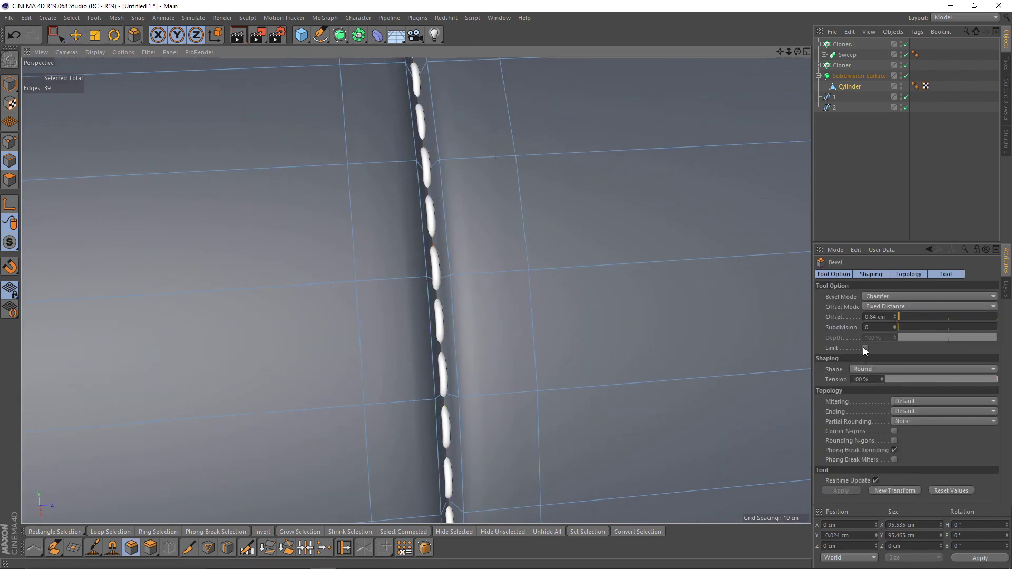
pyautogui.click(886, 491)
pyautogui.keyDown('alt'); pyautogui.moveTo(446, 232); pyautogui.dragTo(441, 286); pyautogui.keyUp('alt')
pyautogui.keyDown('alt'); pyautogui.moveTo(440, 285); pyautogui.dragTo(469, 216, button='right'); pyautogui.keyUp('alt')
pyautogui.keyDown('alt'); pyautogui.moveTo(469, 216); pyautogui.dragTo(519, 228); pyautogui.keyUp('alt')
pyautogui.click(834, 96)
pyautogui.scroll(4, 530, 186)
pyautogui.scroll(6, 501, 198)
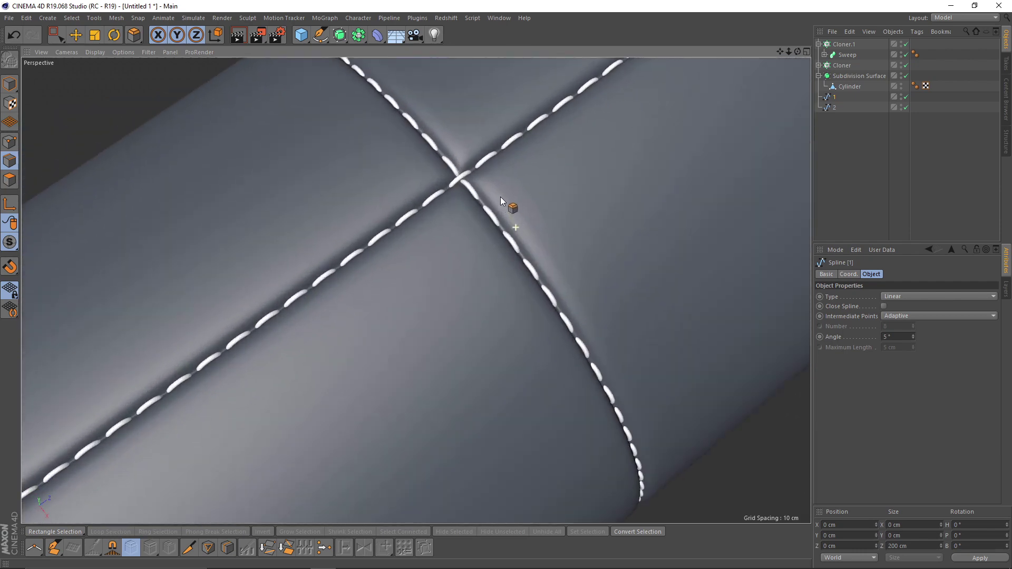
# - Display shading with wireframe lines and examine the mesh density of the stitches and cylinder around the seam crossing
pyautogui.press('n')
pyautogui.press('b')
pyautogui.keyDown('alt'); pyautogui.moveTo(498, 185); pyautogui.dragTo(497, 217); pyautogui.keyUp('alt')
pyautogui.moveTo(497, 209)
pyautogui.keyDown('alt'); pyautogui.mouseDown(button='right')
pyautogui.moveTo(570, 184)
pyautogui.moveTo(501, 219)
pyautogui.moveTo(476, 218)
pyautogui.mouseUp(button='right'); pyautogui.keyUp('alt')
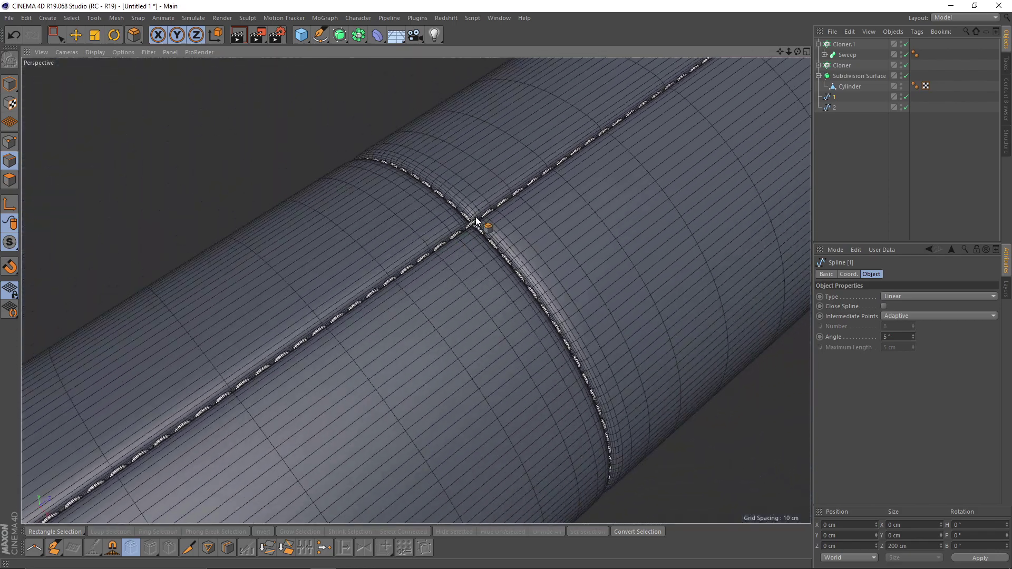
pyautogui.keyDown('alt'); pyautogui.moveTo(479, 217); pyautogui.dragTo(406, 216, button='middle'); pyautogui.keyUp('alt')
pyautogui.moveTo(407, 220)
pyautogui.keyDown('alt'); pyautogui.mouseDown()
pyautogui.moveTo(406, 207)
pyautogui.moveTo(425, 210)
pyautogui.moveTo(460, 260)
pyautogui.moveTo(335, 272)
pyautogui.moveTo(221, 237)
pyautogui.moveTo(399, 241)
pyautogui.moveTo(451, 270)
pyautogui.moveTo(452, 254)
pyautogui.moveTo(416, 289)
pyautogui.moveTo(432, 228)
pyautogui.moveTo(400, 251)
pyautogui.moveTo(505, 217)
pyautogui.moveTo(408, 219)
pyautogui.moveTo(514, 200)
pyautogui.moveTo(515, 182)
pyautogui.moveTo(430, 232)
pyautogui.moveTo(479, 219)
pyautogui.moveTo(486, 193)
pyautogui.moveTo(451, 234)
pyautogui.moveTo(431, 206)
pyautogui.moveTo(482, 180)
pyautogui.moveTo(475, 289)
pyautogui.moveTo(460, 223)
pyautogui.moveTo(463, 258)
pyautogui.moveTo(429, 260)
pyautogui.moveTo(468, 235)
pyautogui.mouseUp(); pyautogui.keyUp('alt')
pyautogui.press('n')
pyautogui.press('b')
pyautogui.scroll(2, 453, 249)
pyautogui.scroll(4, 435, 268)
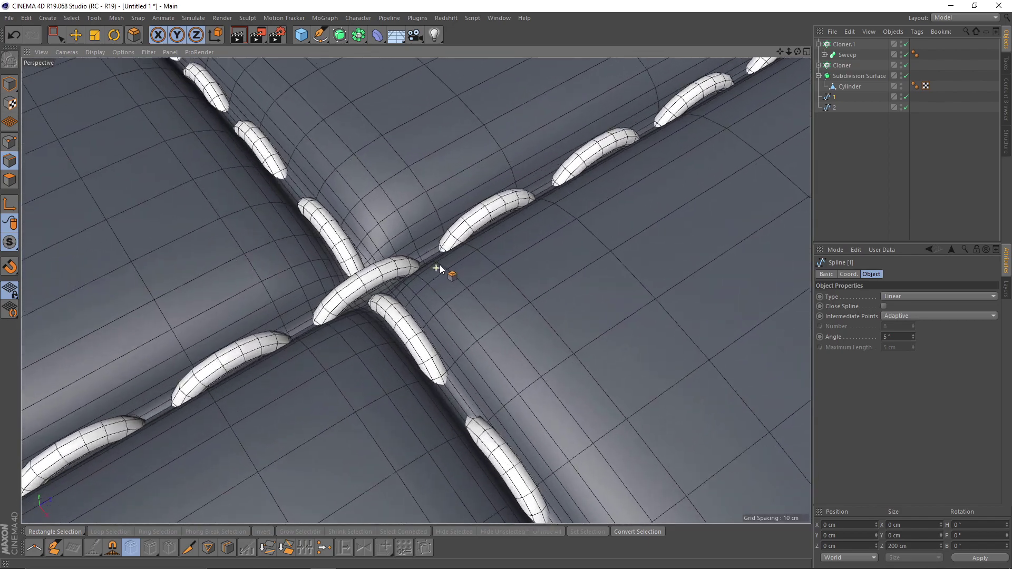
pyautogui.scroll(-8, 468, 235)
pyautogui.keyDown('alt'); pyautogui.moveTo(531, 236); pyautogui.dragTo(541, 209); pyautogui.keyUp('alt')
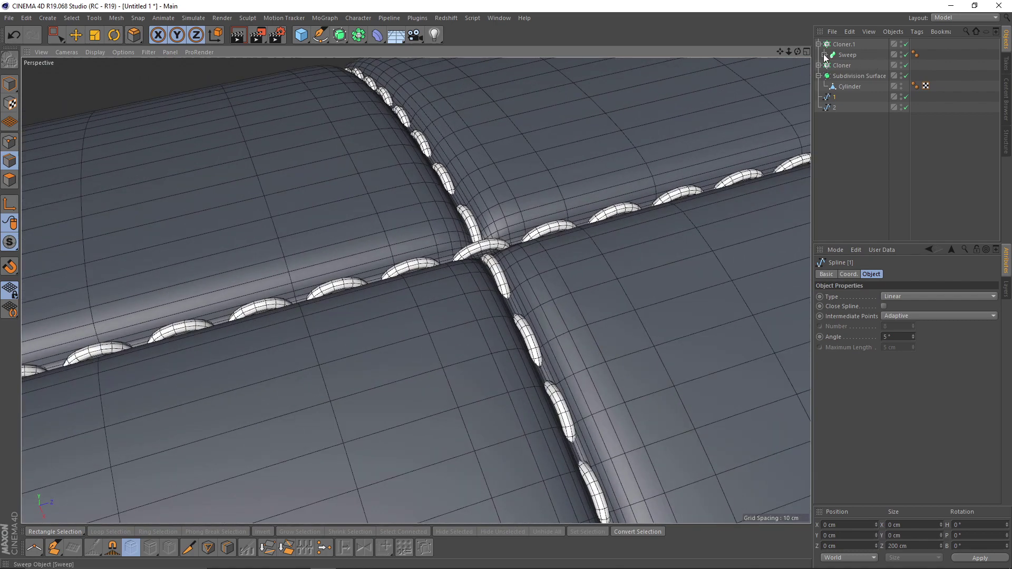
# - Set the intermediate-point Angle of both cloners' Circle profiles to 47°
pyautogui.click(824, 55)
pyautogui.click(819, 87)
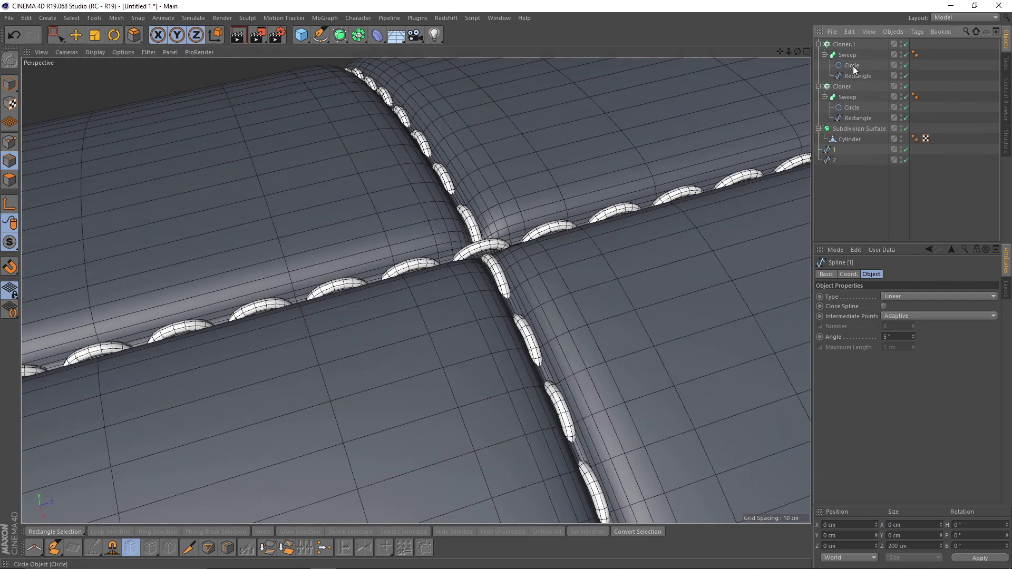
pyautogui.click(852, 65)
pyautogui.keyDown('ctrl'); pyautogui.click(851, 108); pyautogui.keyUp('ctrl')
pyautogui.keyDown('alt'); pyautogui.moveTo(573, 187); pyautogui.dragTo(640, 201); pyautogui.keyUp('alt')
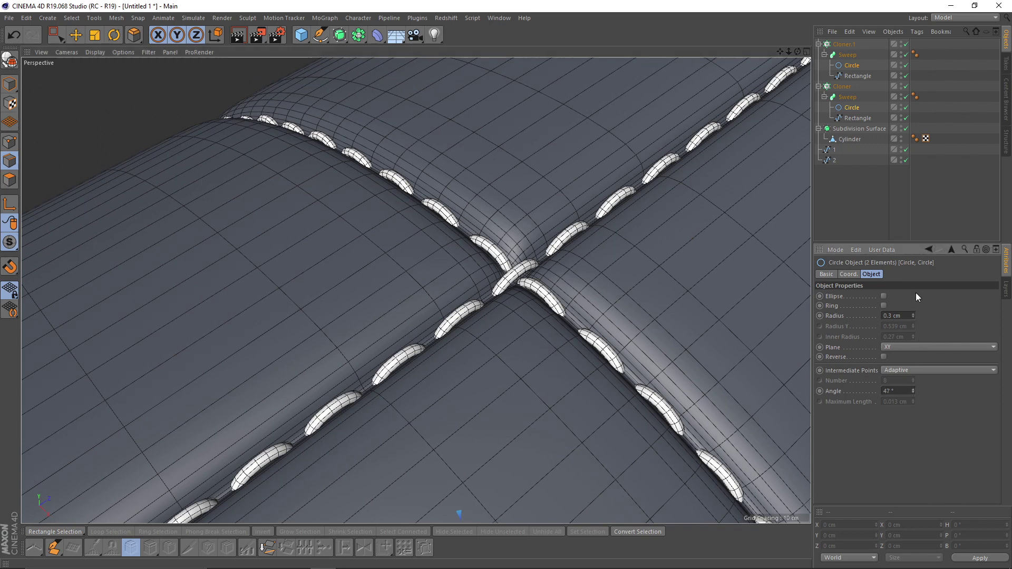
# - Try a different intermediate-point Angle on both cloners' Rectangle splines and undo the change
pyautogui.click(859, 76)
pyautogui.keyDown('ctrl'); pyautogui.click(854, 118); pyautogui.keyUp('ctrl')
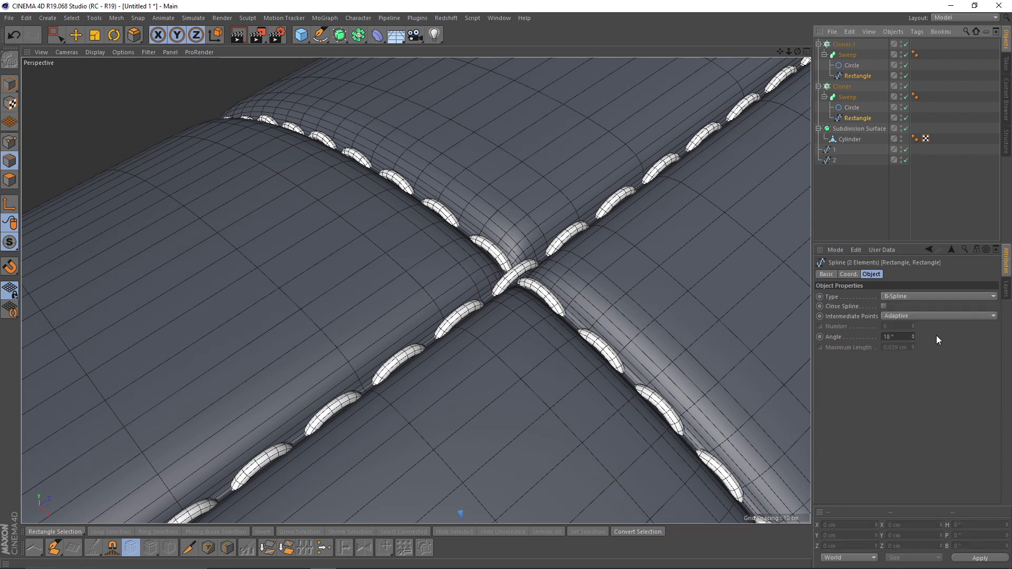
pyautogui.moveTo(913, 336); pyautogui.dragTo(916, 327)
pyautogui.hotkey('ctrl', 'z')
# - Switch the viewport back to shading without wireframe lines and view both stitched seams on the whole cylinder
pyautogui.scroll(-6, 444, 226)
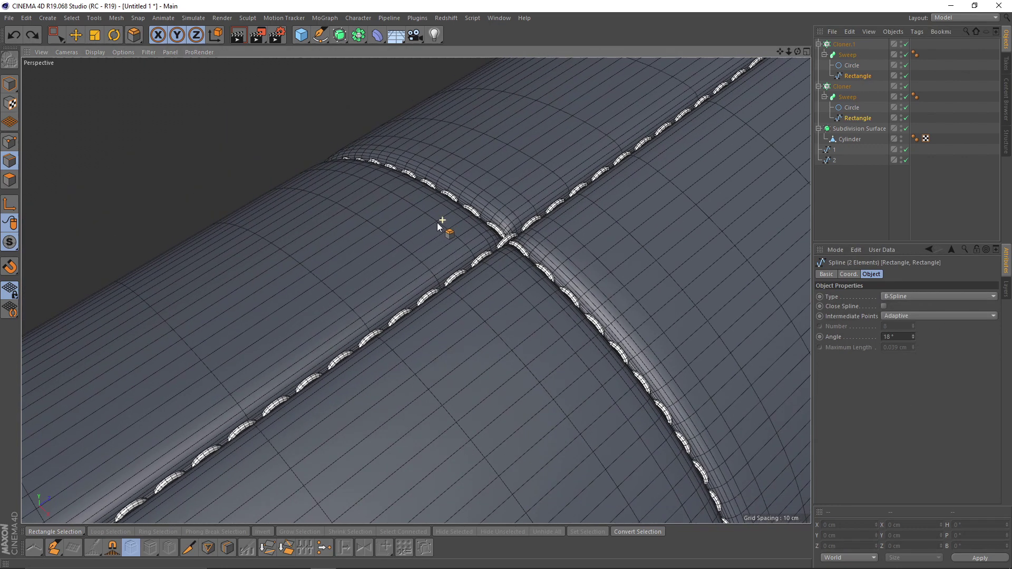
pyautogui.moveTo(442, 241)
pyautogui.keyDown('alt'); pyautogui.mouseDown()
pyautogui.moveTo(487, 286)
pyautogui.moveTo(462, 323)
pyautogui.moveTo(491, 294)
pyautogui.mouseUp(); pyautogui.keyUp('alt')
pyautogui.press('n')
pyautogui.press('a')
pyautogui.scroll(-2, 459, 265)
pyautogui.scroll(-3, 491, 293)
pyautogui.keyDown('alt'); pyautogui.moveTo(416, 290); pyautogui.dragTo(491, 241); pyautogui.keyUp('alt')
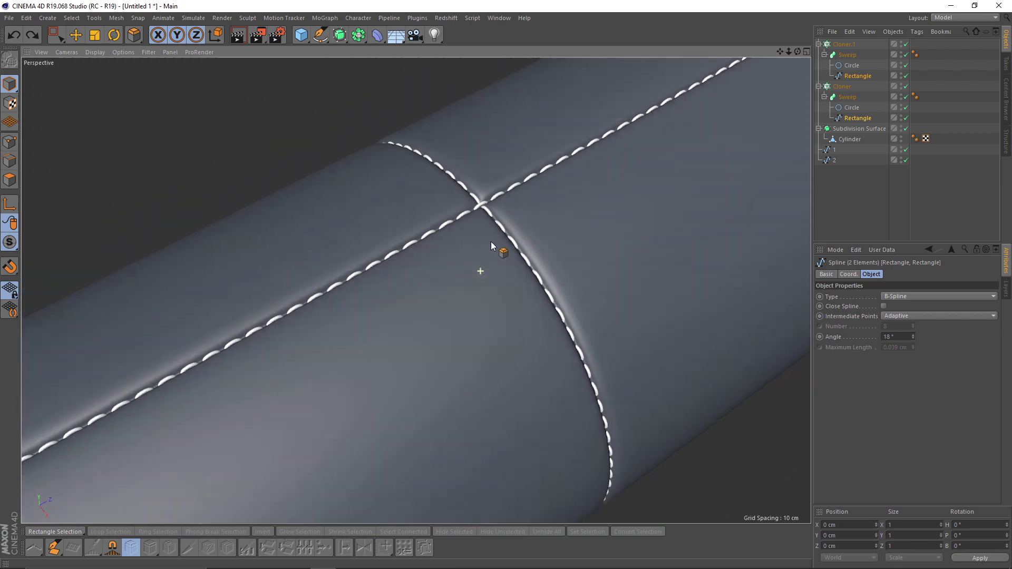
pyautogui.scroll(-3, 491, 241)
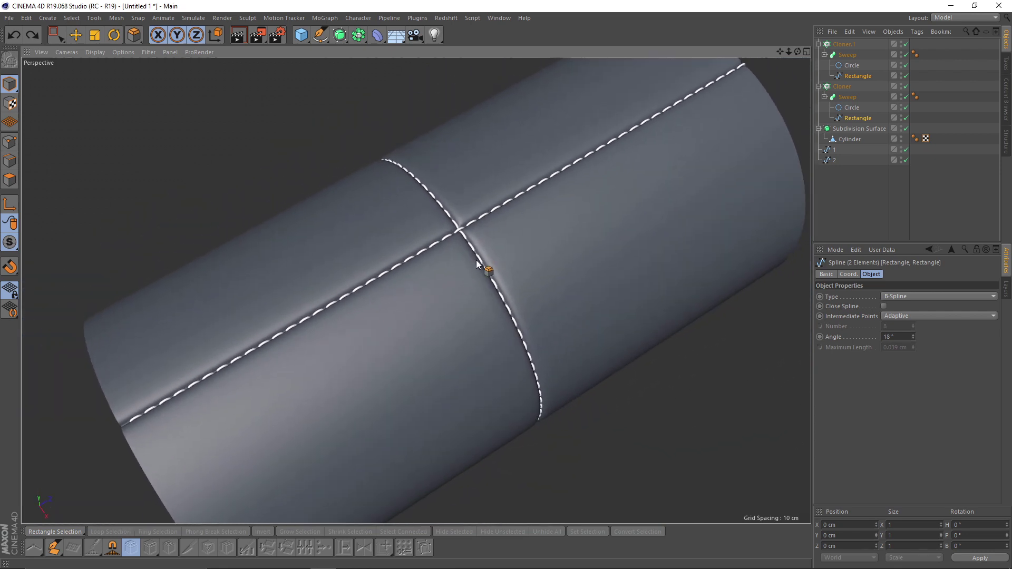